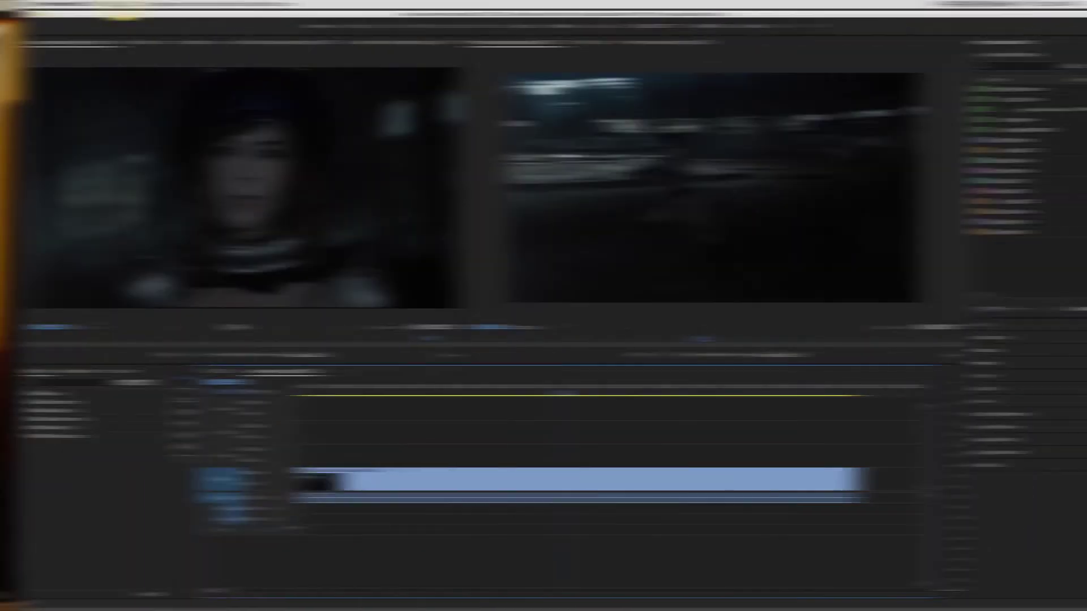
Create a white (FFFFFF) color matte named BlastRing.
{"action": "left_click", "coordinate": [84, 5]}
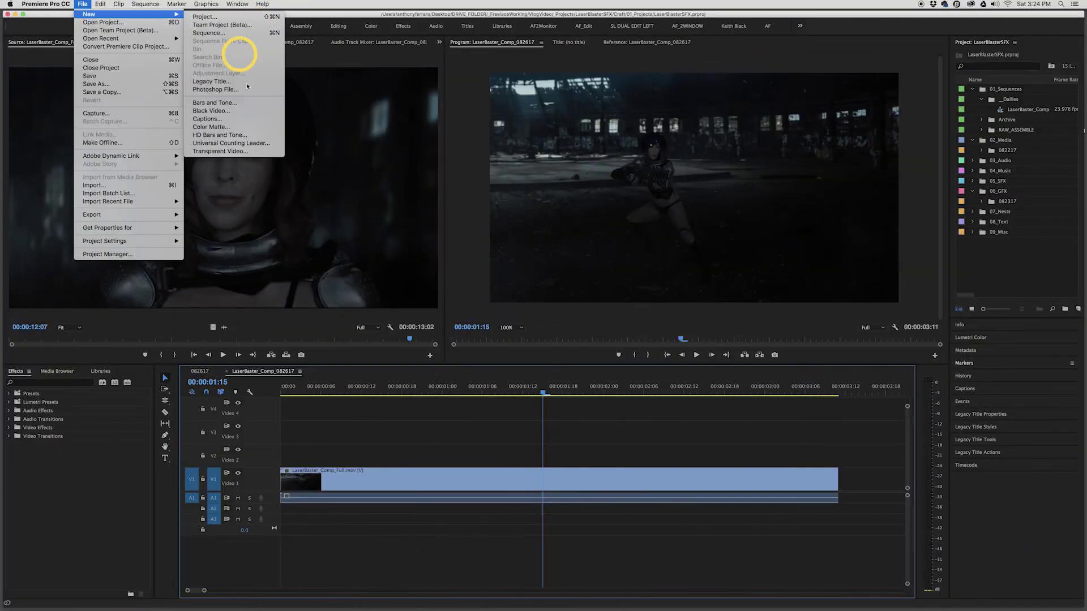
{"action": "left_click", "coordinate": [254, 129]}
{"action": "left_click", "coordinate": [598, 341]}
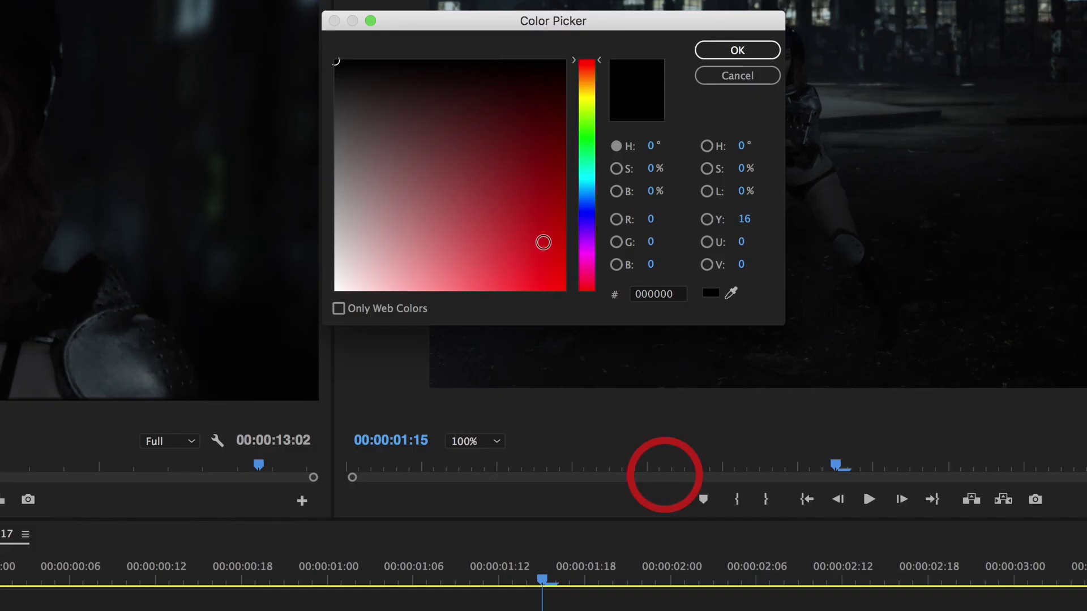
{"action": "left_click", "coordinate": [446, 256]}
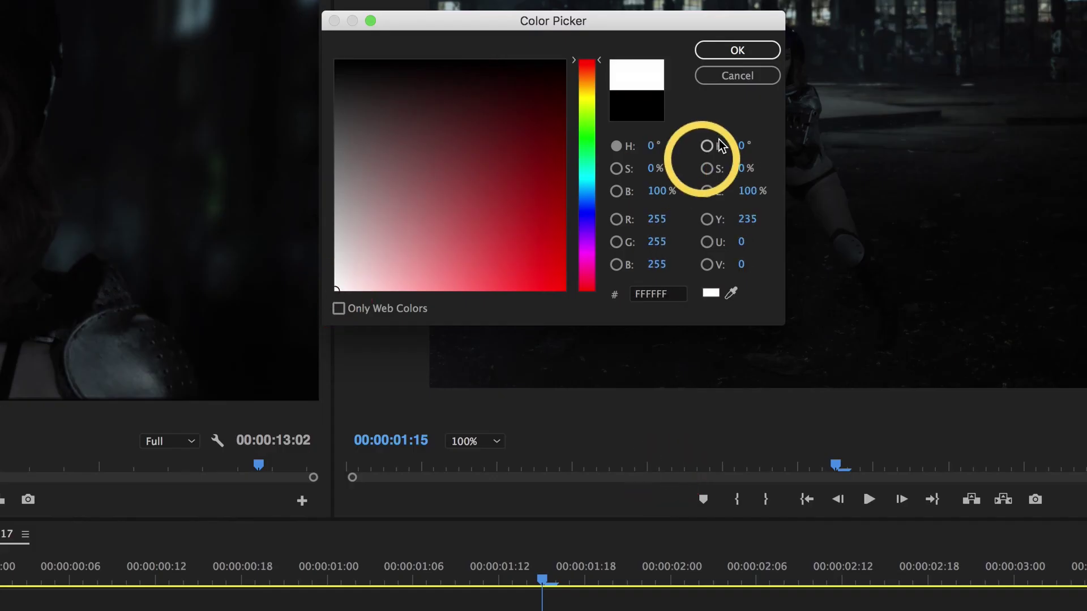
{"action": "left_click", "coordinate": [734, 50]}
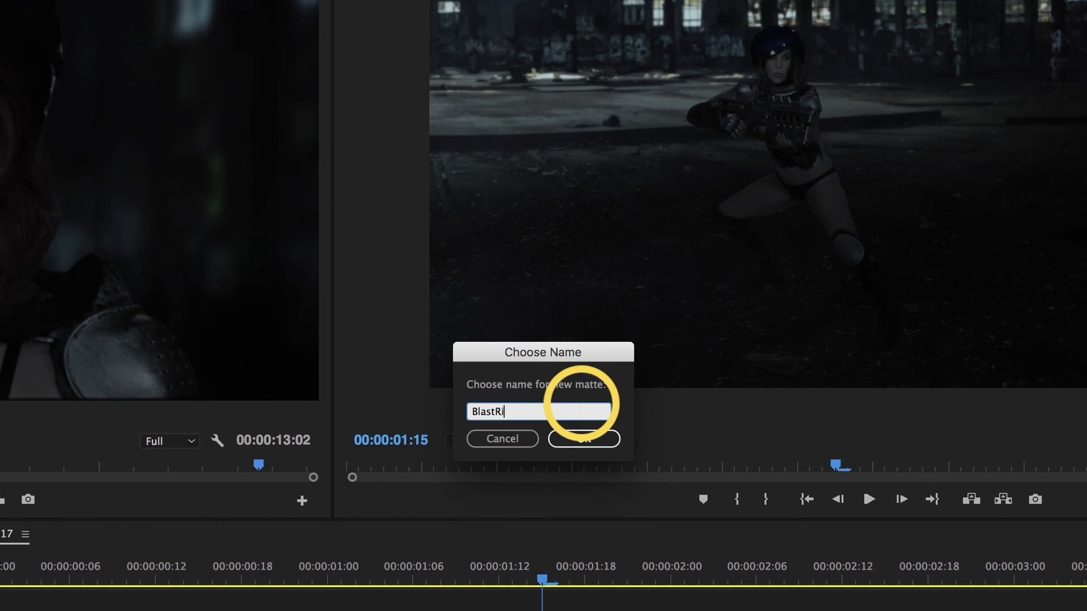
{"action": "type", "text": "BlastRing"}
{"action": "left_click", "coordinate": [583, 439]}
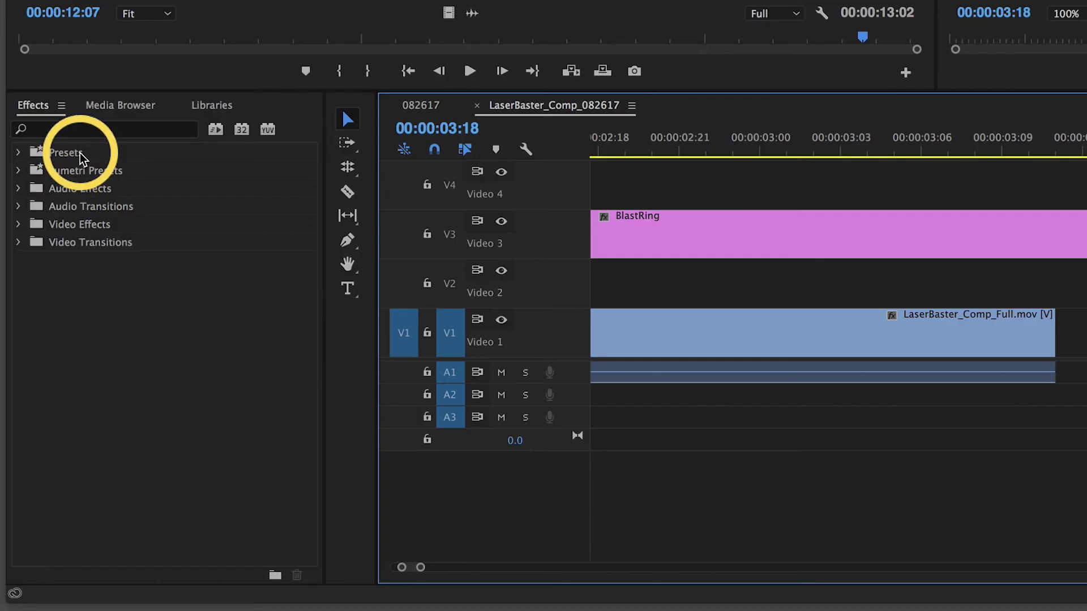
Find the Cell Pattern video effect by searching for "cell" and apply it to the BlastRing clip on Video 3.
{"action": "left_click", "coordinate": [36, 383]}
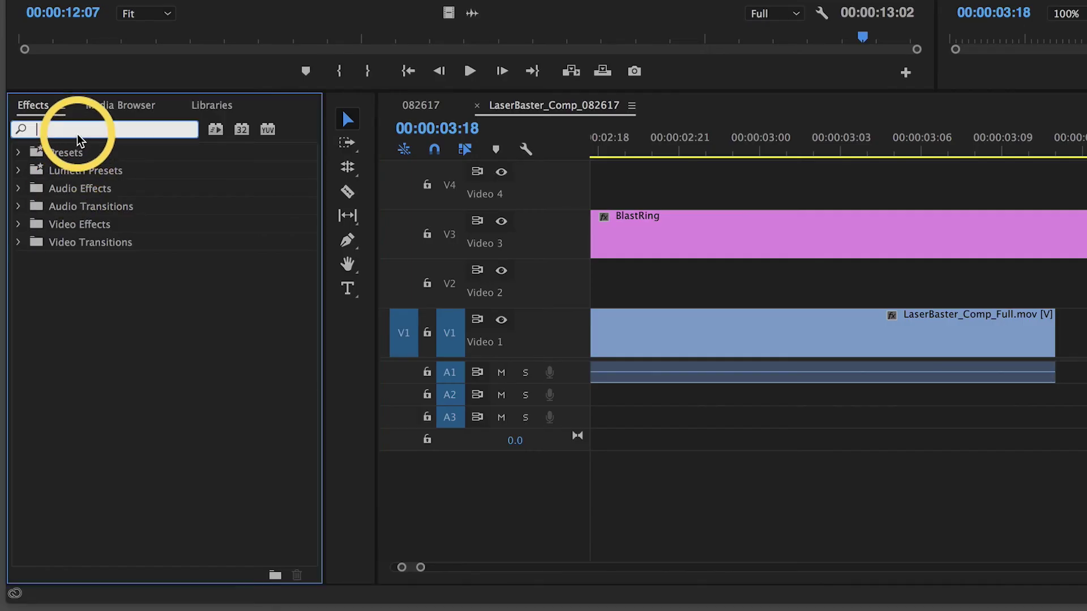
{"action": "type", "text": "cell"}
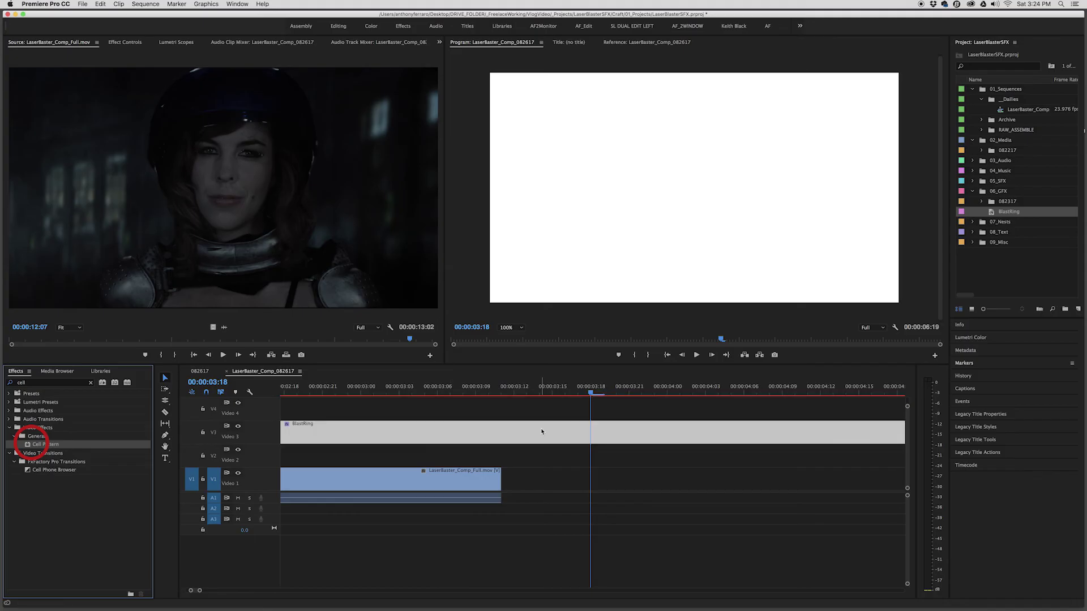
{"action": "left_click_drag", "start_coordinate": [68, 265], "coordinate": [570, 432]}
Add Gaussian Blur to the BlastRing clip with a blurriness of 59 and adjust the Cell Pattern contrast.
{"action": "double_click", "coordinate": [17, 383]}
{"action": "type", "text": "blur"}
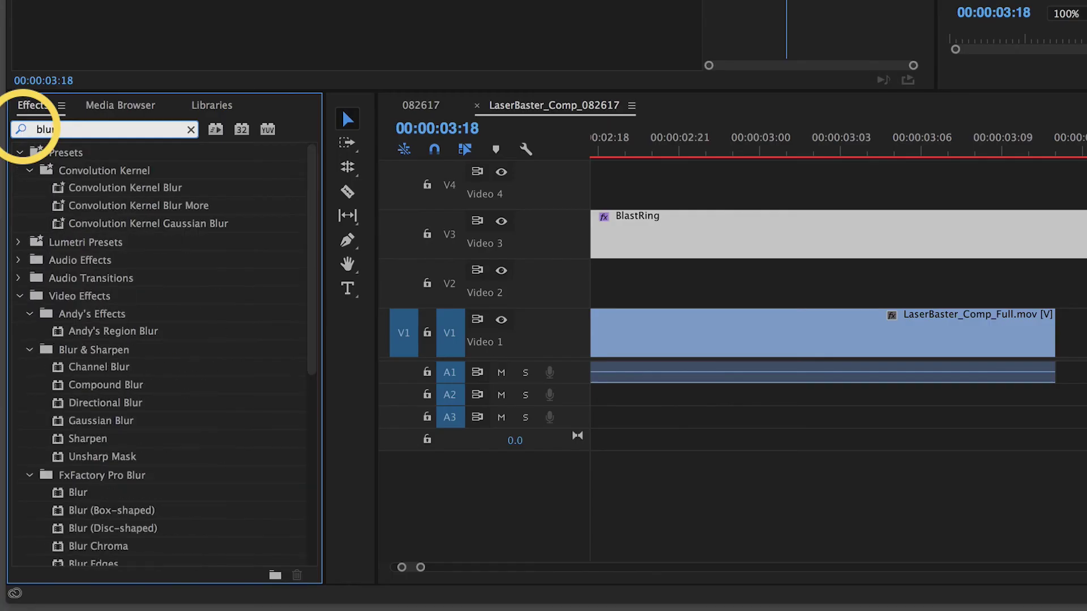
{"action": "left_click_drag", "start_coordinate": [121, 426], "coordinate": [173, 318]}
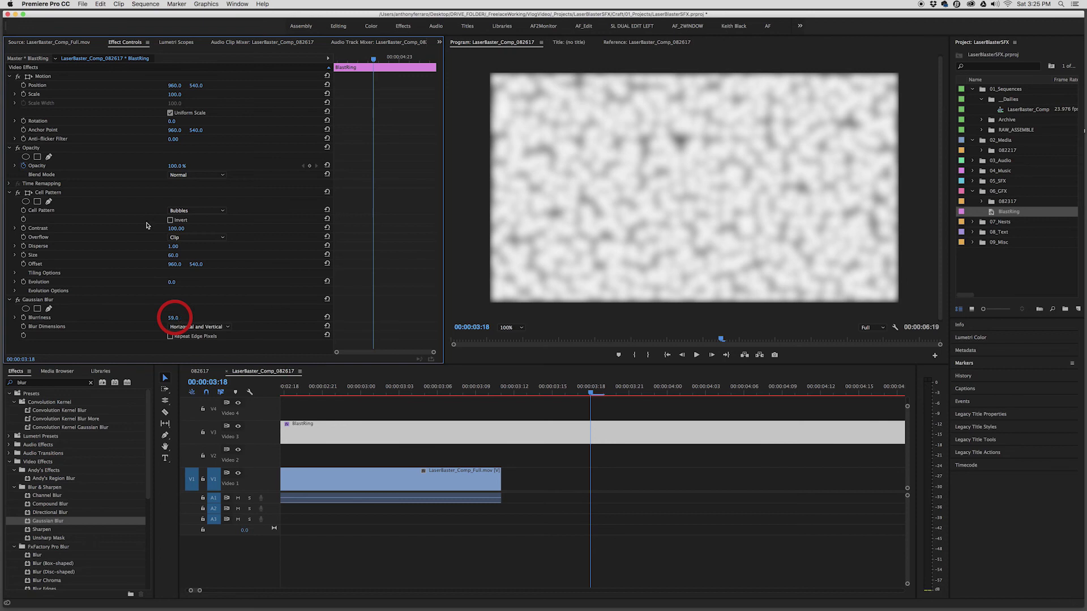
{"action": "left_click_drag", "start_coordinate": [177, 229], "coordinate": [178, 229]}
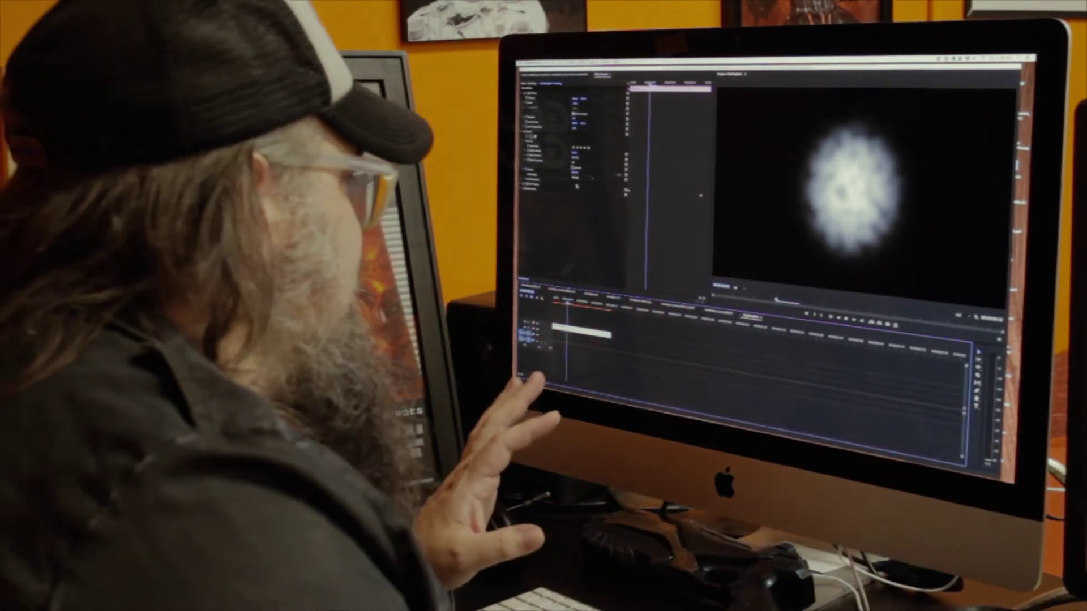
Move the BlastRing clip on Video 3 past the end of the footage and place the playhead over it at 00:00:03:19.
{"action": "left_click_drag", "start_coordinate": [409, 432], "coordinate": [323, 432]}
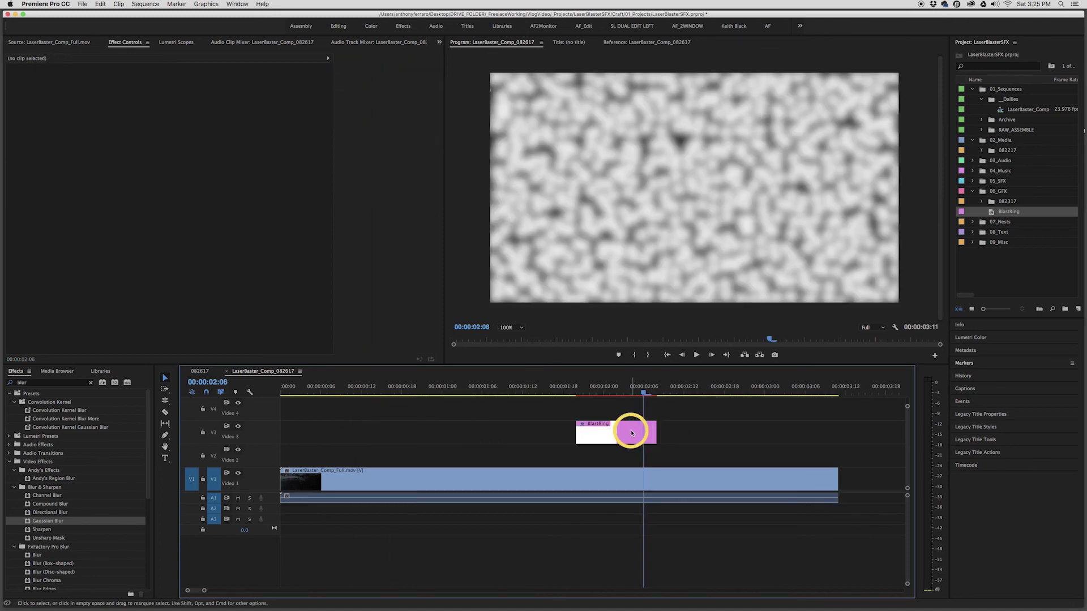
{"action": "left_click_drag", "start_coordinate": [626, 430], "coordinate": [892, 438]}
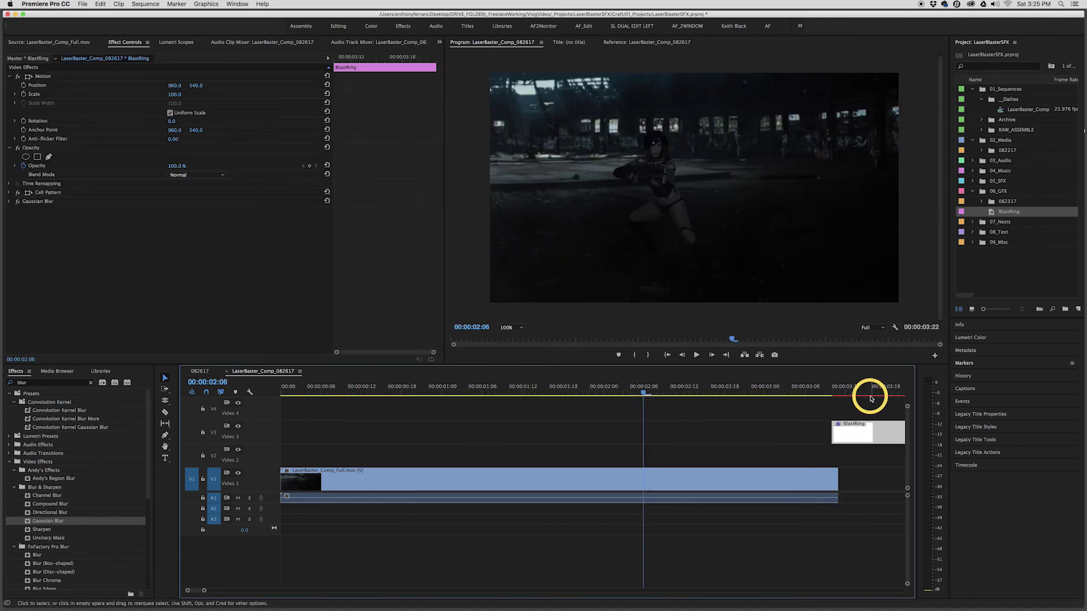
{"action": "left_click", "coordinate": [866, 390]}
{"action": "key", "text": "equal"}
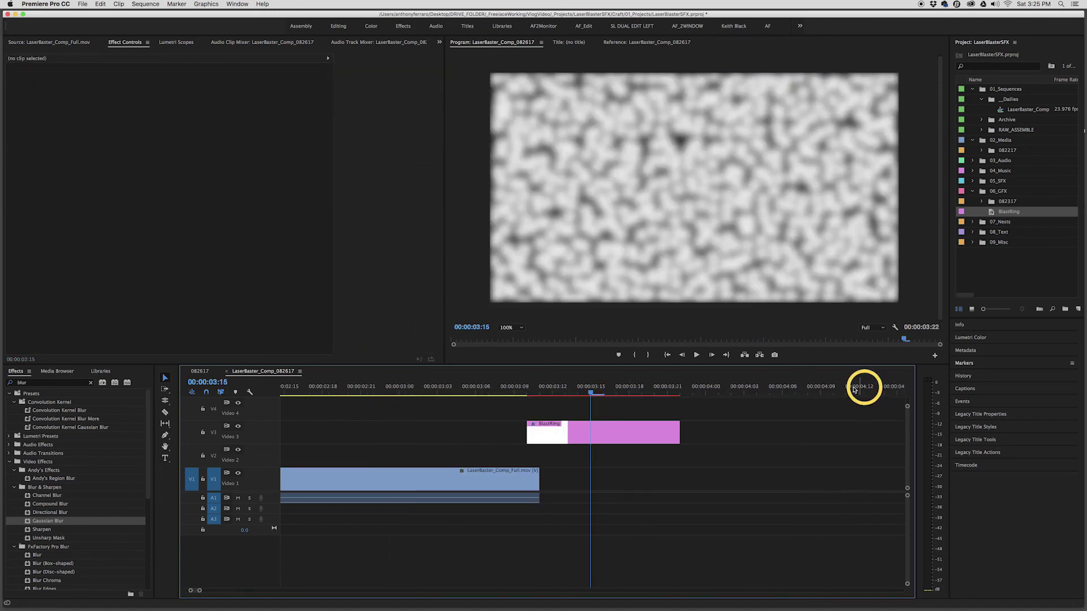
{"action": "left_click_drag", "start_coordinate": [626, 432], "coordinate": [655, 431]}
{"action": "left_click", "coordinate": [646, 390]}
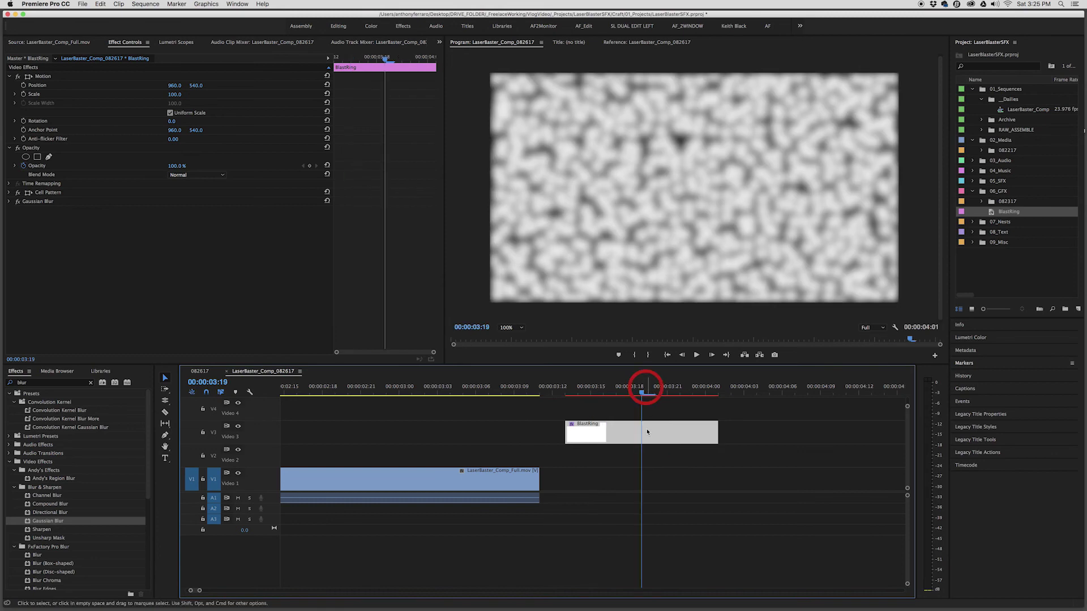
Add an elliptical opacity mask to BlastRing with expansion 148 and feather 183, and nest the clip as BlastRingMain.
{"action": "left_click", "coordinate": [26, 156]}
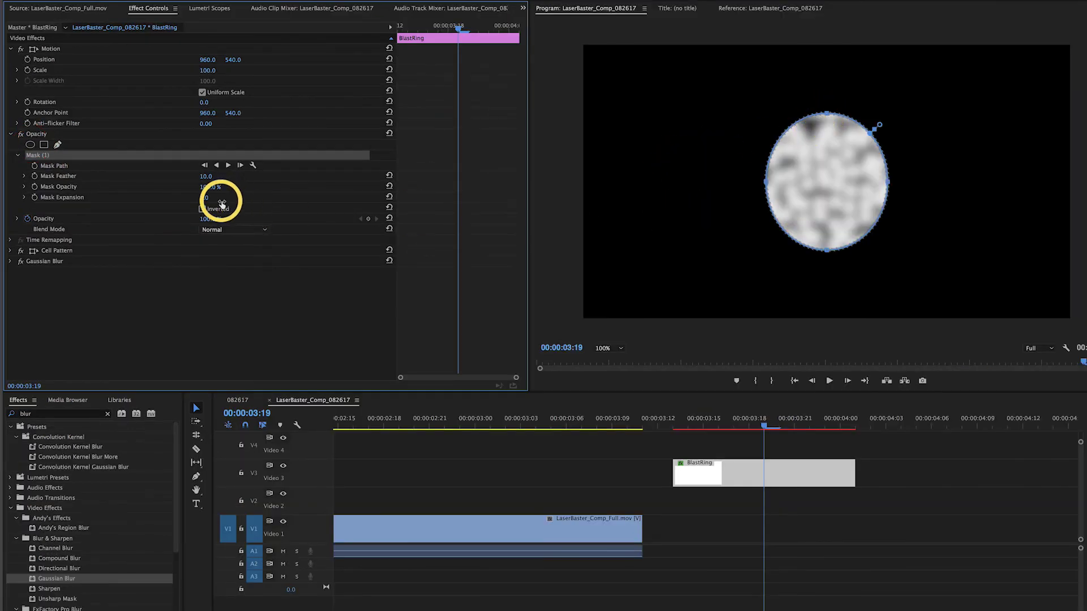
{"action": "left_click_drag", "start_coordinate": [207, 198], "coordinate": [232, 215]}
{"action": "mouse_move", "coordinate": [208, 178]}
{"action": "left_mouse_down"}
{"action": "mouse_move", "coordinate": [222, 177]}
{"action": "mouse_move", "coordinate": [214, 197]}
{"action": "left_mouse_up"}
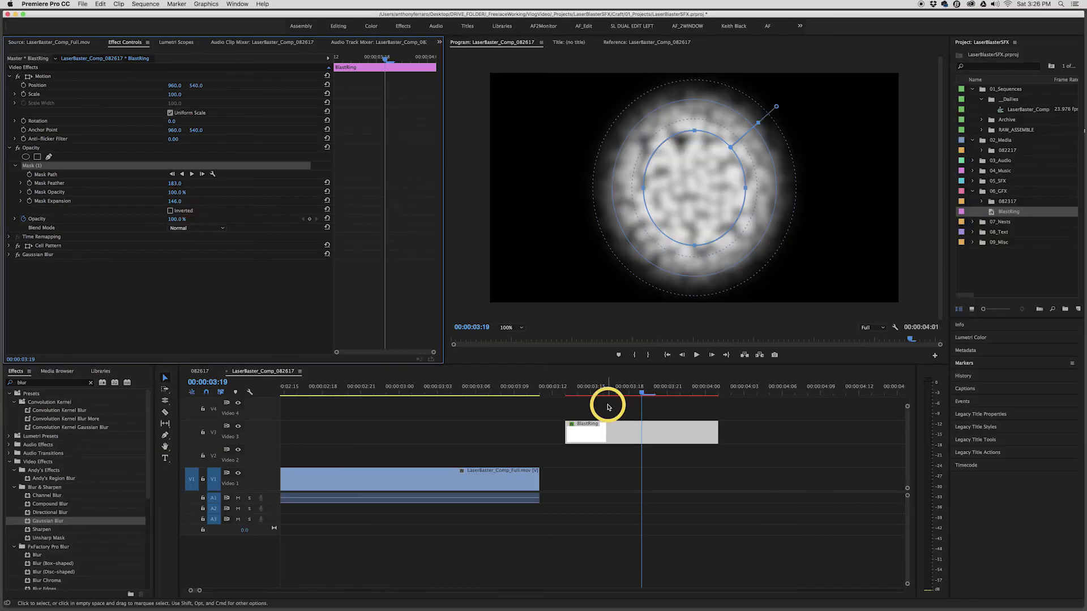
{"action": "right_click", "coordinate": [663, 431]}
{"action": "left_click", "coordinate": [698, 422]}
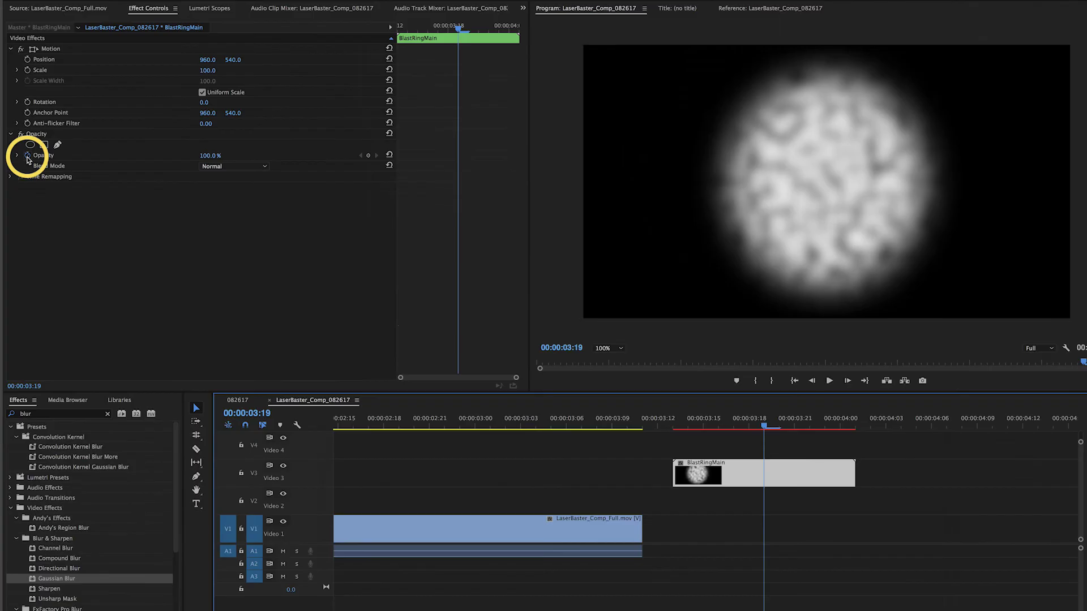
Add an inverted elliptical opacity mask to the BlastRingMain nest, increasing its expansion and feather to form a soft ring.
{"action": "left_click", "coordinate": [25, 157]}
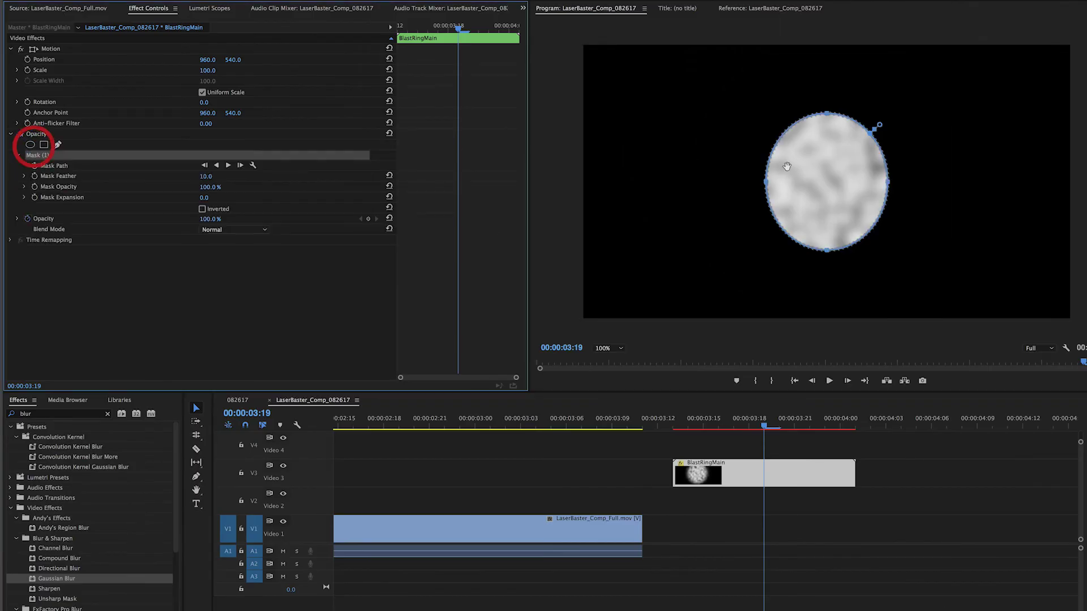
{"action": "left_click", "coordinate": [202, 209]}
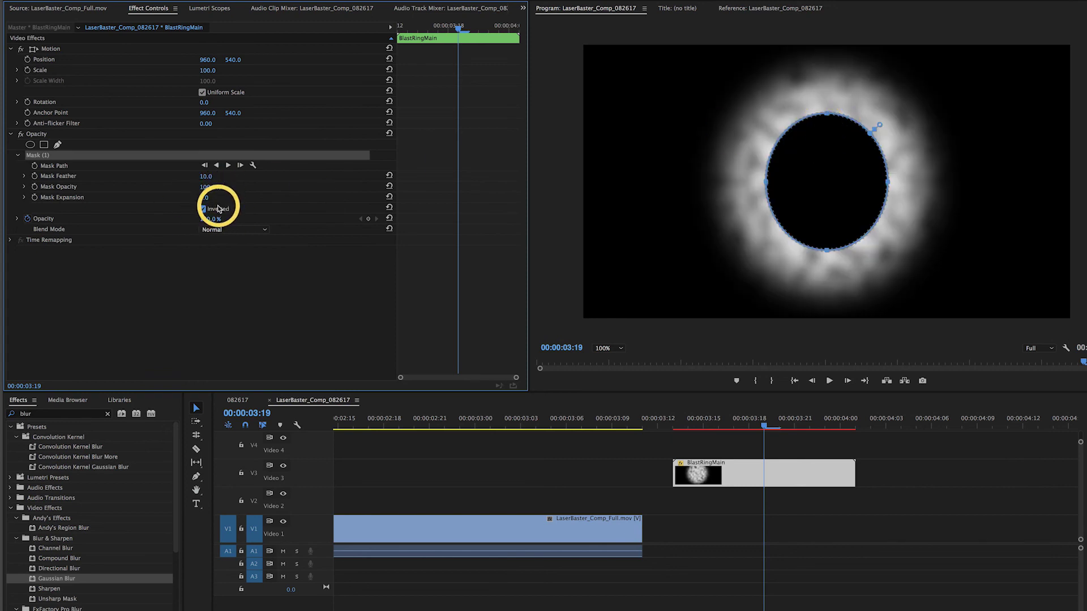
{"action": "left_click_drag", "start_coordinate": [204, 197], "coordinate": [277, 197]}
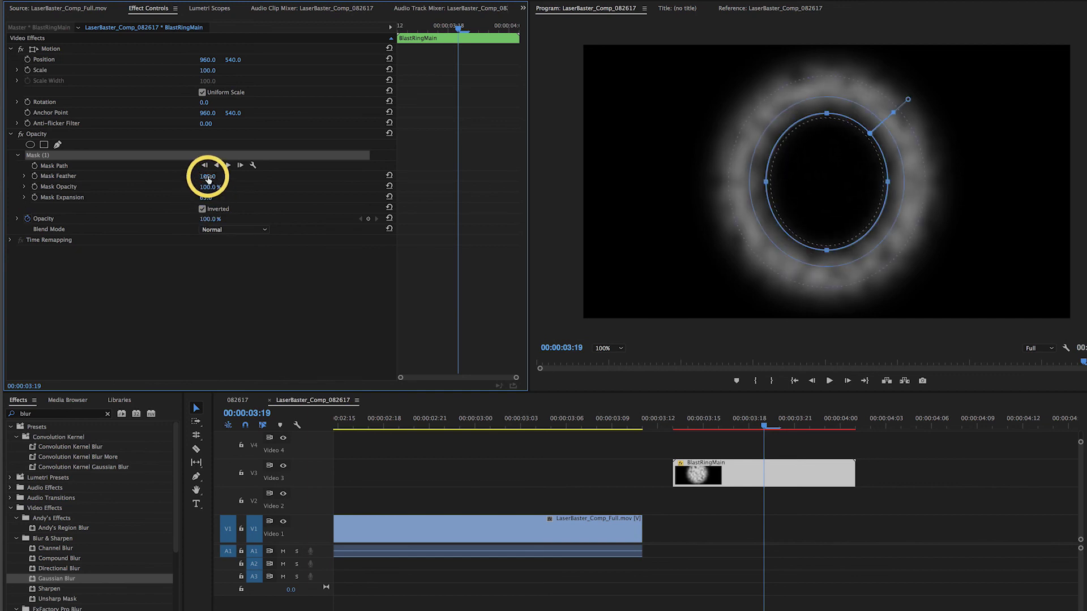
{"action": "mouse_move", "coordinate": [207, 177]}
{"action": "left_mouse_down"}
{"action": "mouse_move", "coordinate": [175, 177]}
{"action": "mouse_move", "coordinate": [213, 189]}
{"action": "left_mouse_up"}
Place the playhead at 00:00:01:17 and create a white 1920 x 1080 color matte named Flash.
{"action": "left_click", "coordinate": [575, 388]}
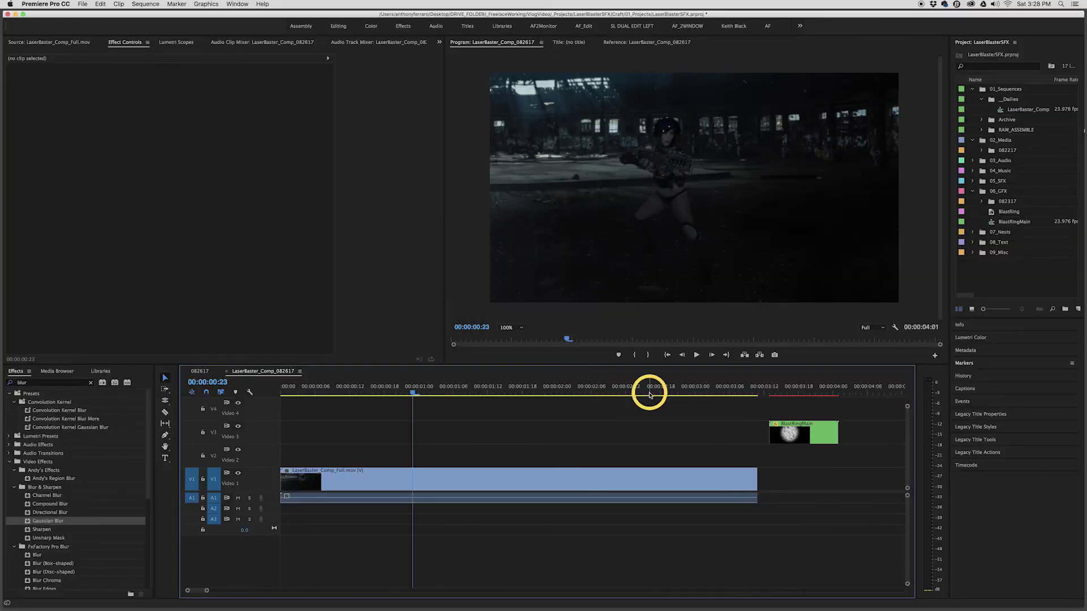
{"action": "left_click_drag", "start_coordinate": [429, 391], "coordinate": [516, 404]}
{"action": "left_click", "coordinate": [82, 4]}
{"action": "mouse_move", "coordinate": [96, 24]}
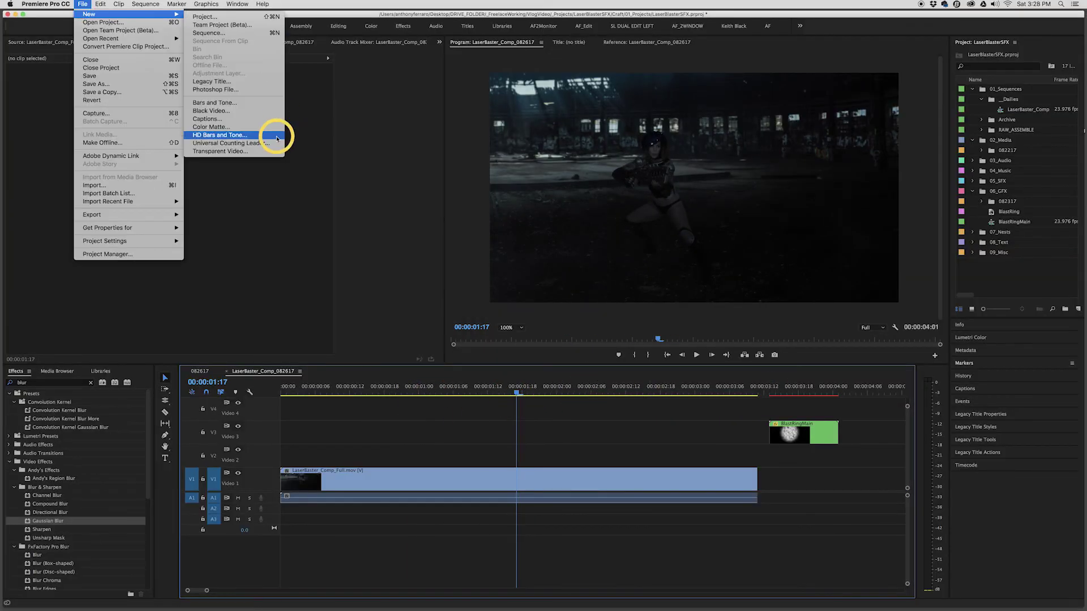
{"action": "left_click", "coordinate": [244, 120]}
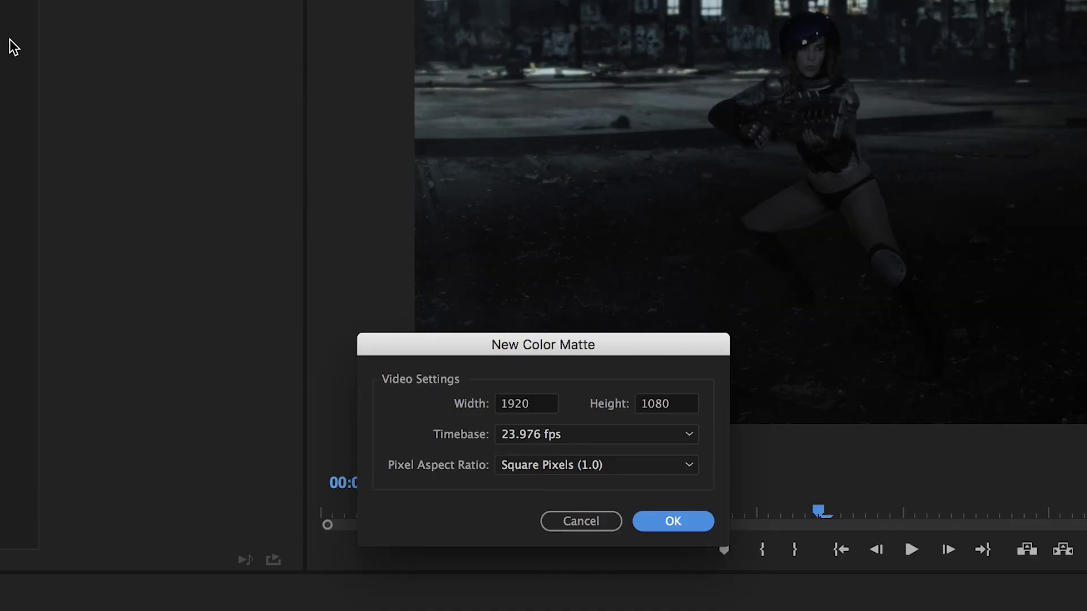
{"action": "left_click", "coordinate": [663, 527]}
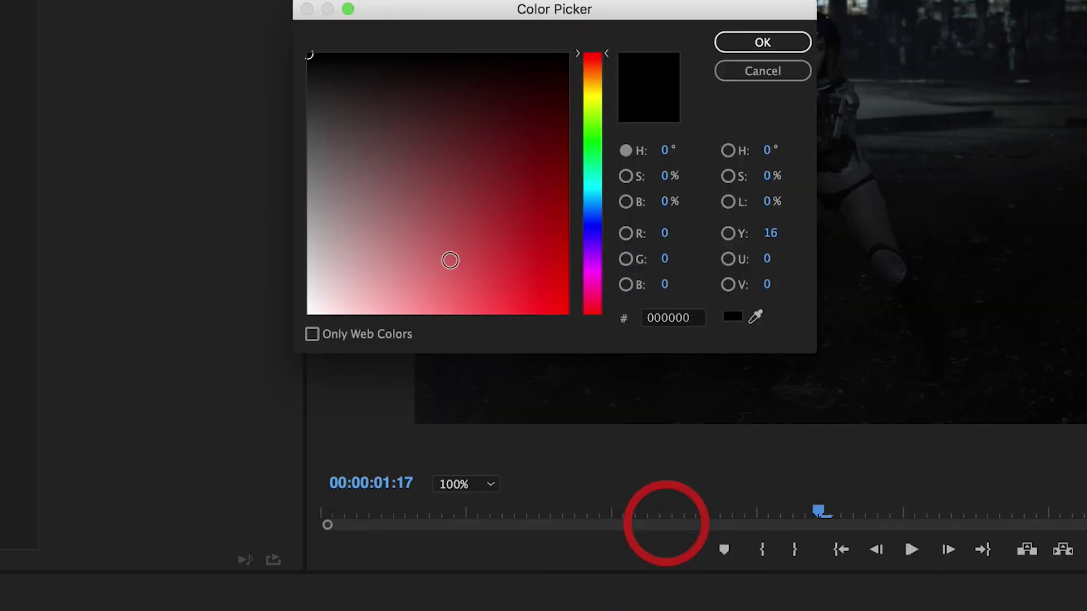
{"action": "left_click_drag", "start_coordinate": [451, 260], "coordinate": [235, 318]}
{"action": "left_click", "coordinate": [762, 43]}
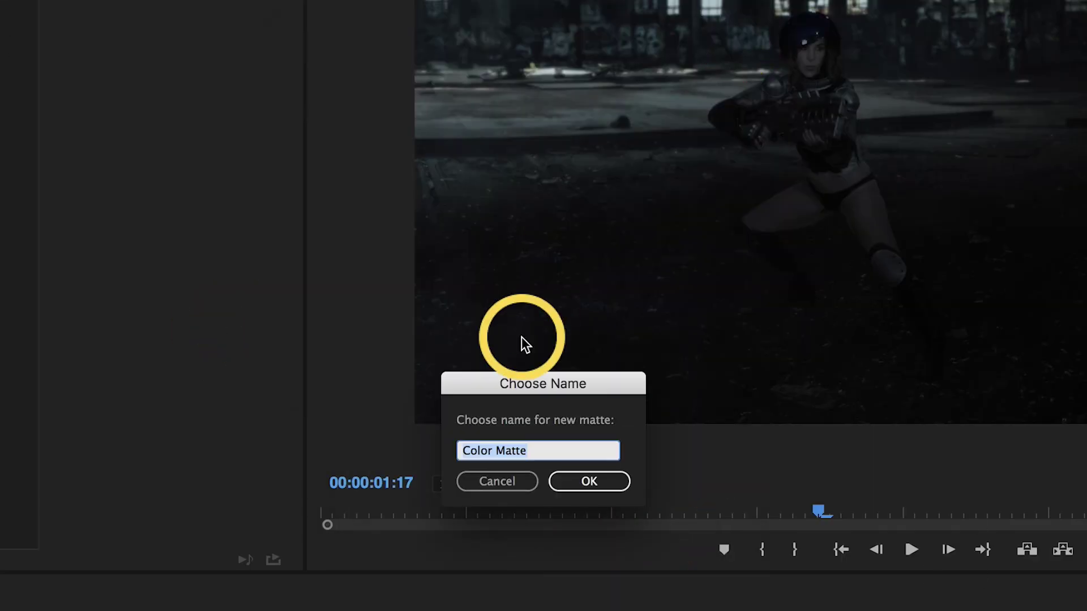
{"action": "type", "text": "Flash"}
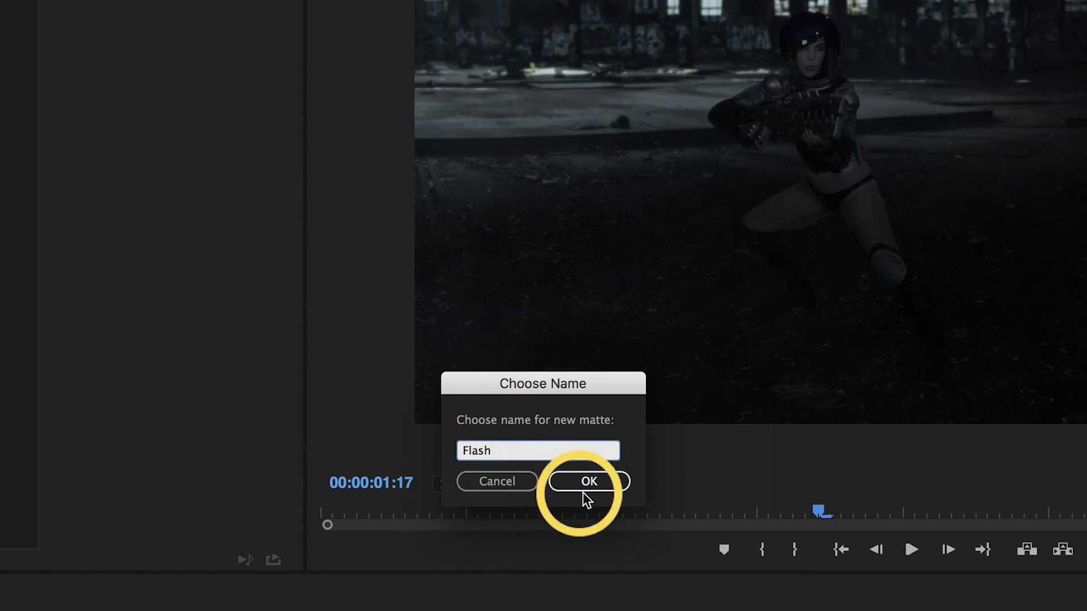
{"action": "left_click", "coordinate": [588, 482]}
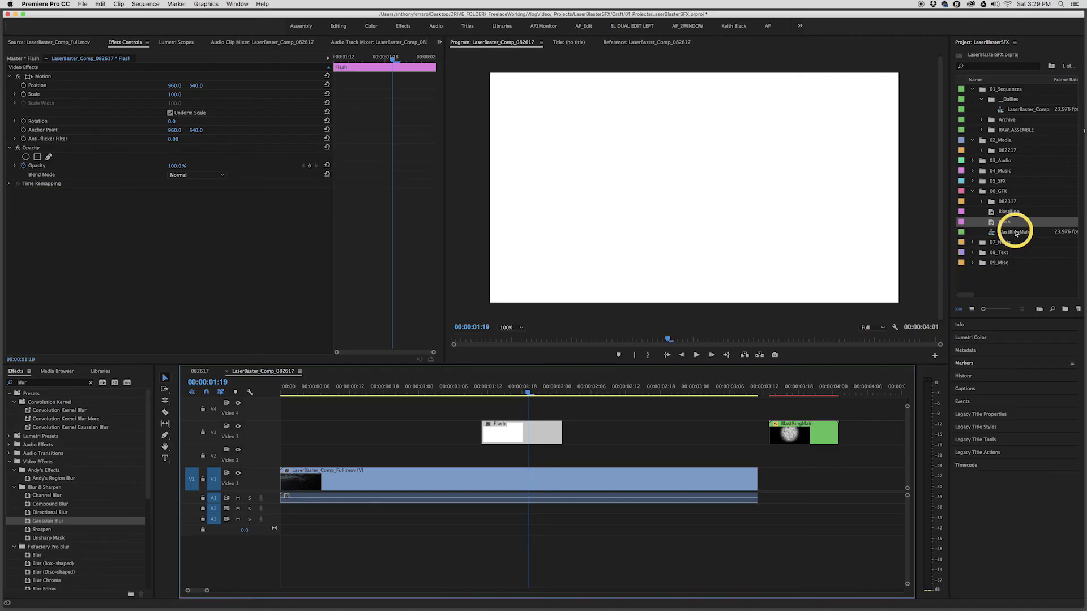
Open the BlastRingMain nested sequence and copy the Cell Pattern and Gaussian Blur effects from its BlastRing clip.
{"action": "double_click", "coordinate": [1015, 232]}
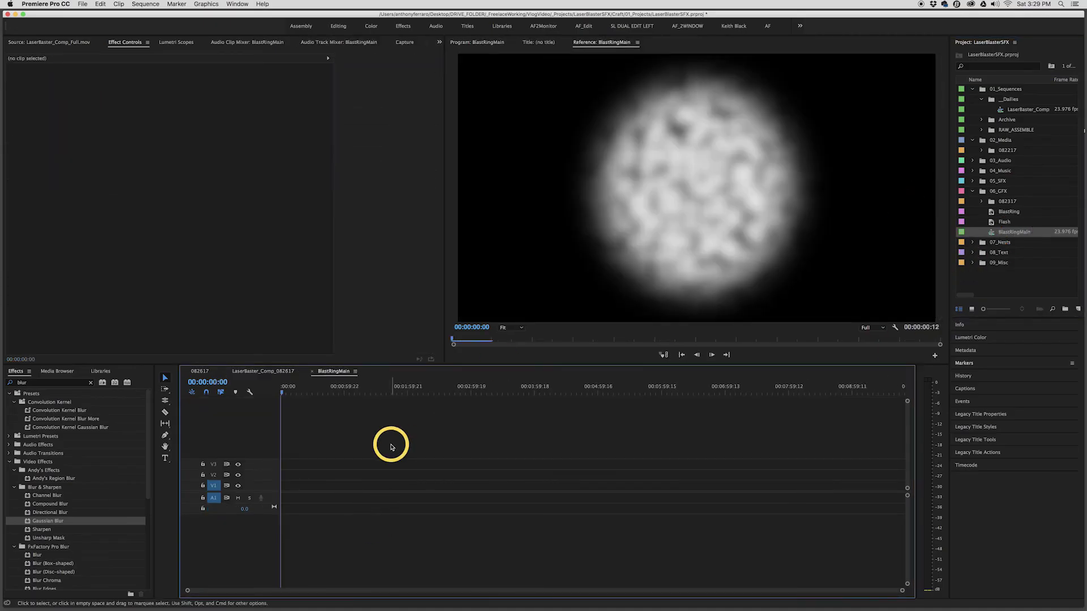
{"action": "left_click", "coordinate": [391, 447]}
{"action": "key", "text": "backslash"}
{"action": "left_click", "coordinate": [392, 461]}
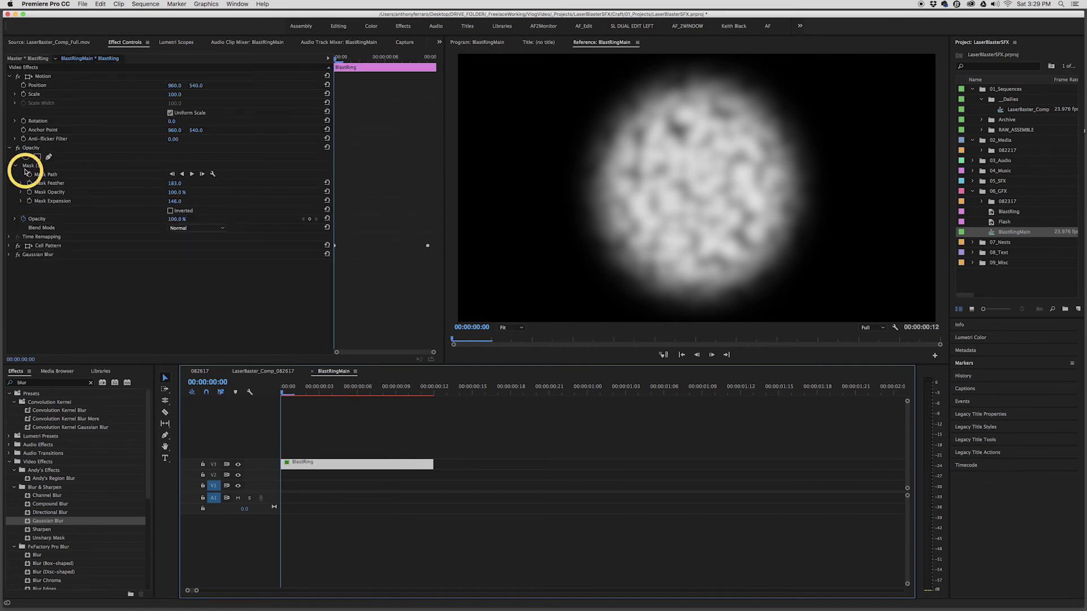
{"action": "left_click", "coordinate": [11, 148]}
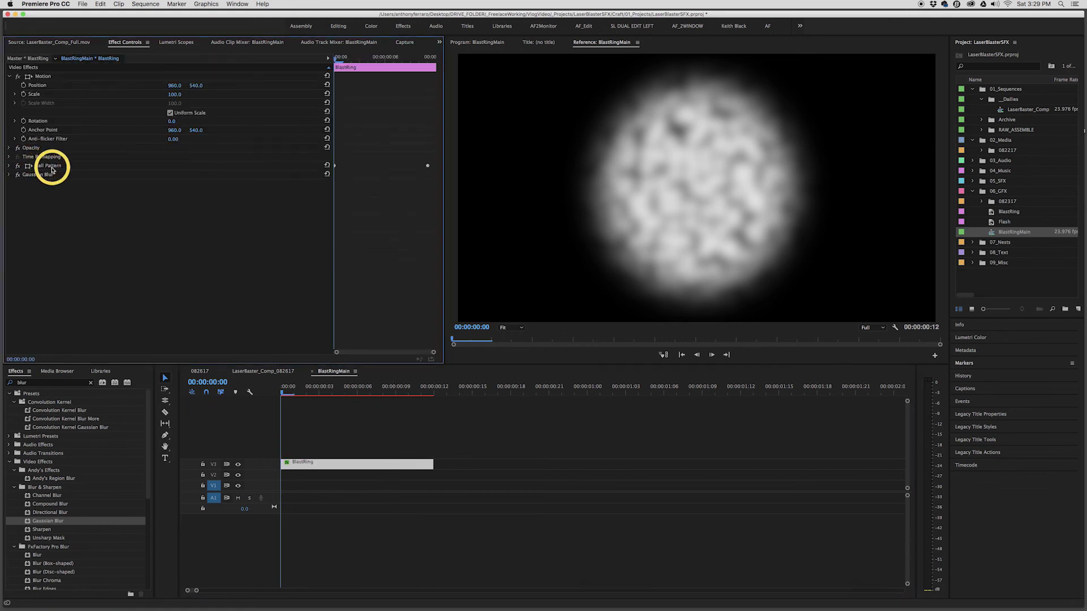
{"action": "left_click", "coordinate": [48, 166]}
{"action": "left_click", "coordinate": [45, 176], "text": "shift"}
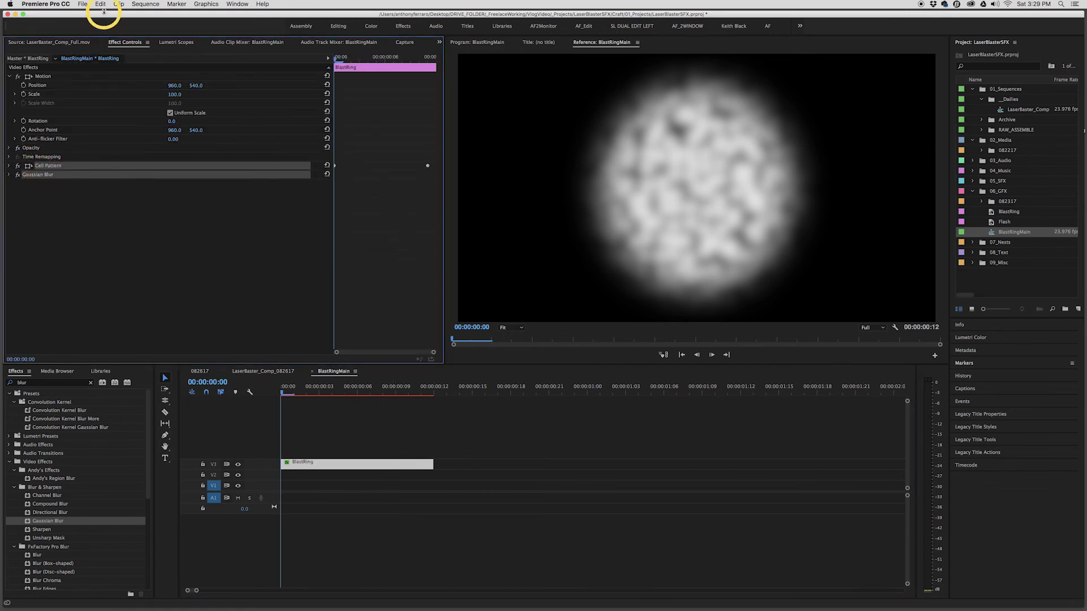
{"action": "left_click", "coordinate": [100, 4]}
{"action": "left_click", "coordinate": [117, 43]}
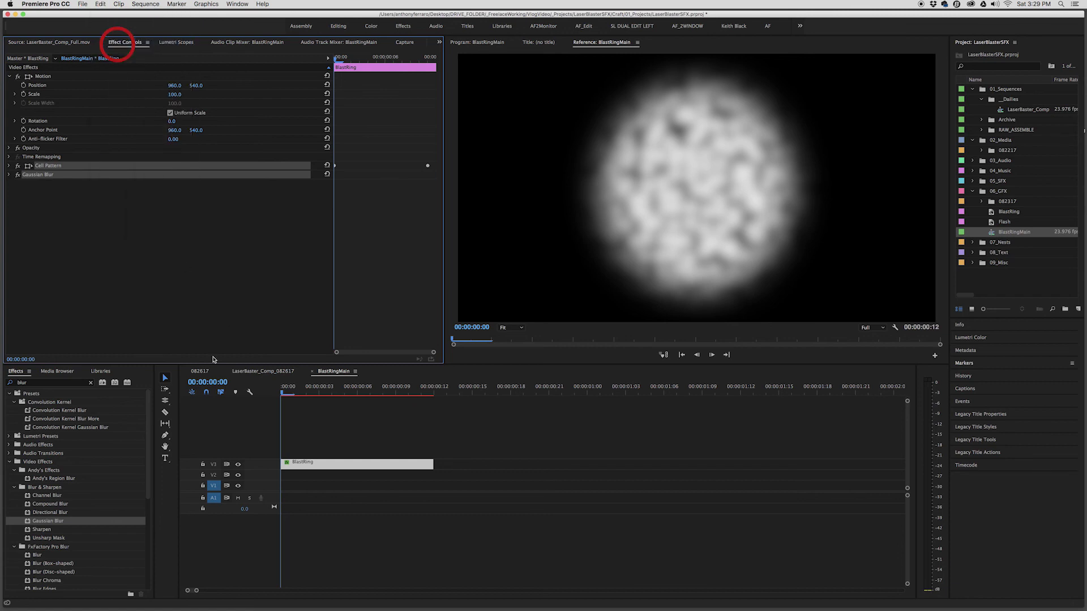
Paste the copied Cell Pattern and Gaussian Blur effects onto the Flash clip in the LaserBaster_Comp_082617 sequence.
{"action": "left_click", "coordinate": [262, 372]}
{"action": "left_click", "coordinate": [82, 212]}
{"action": "key", "text": "super+v"}
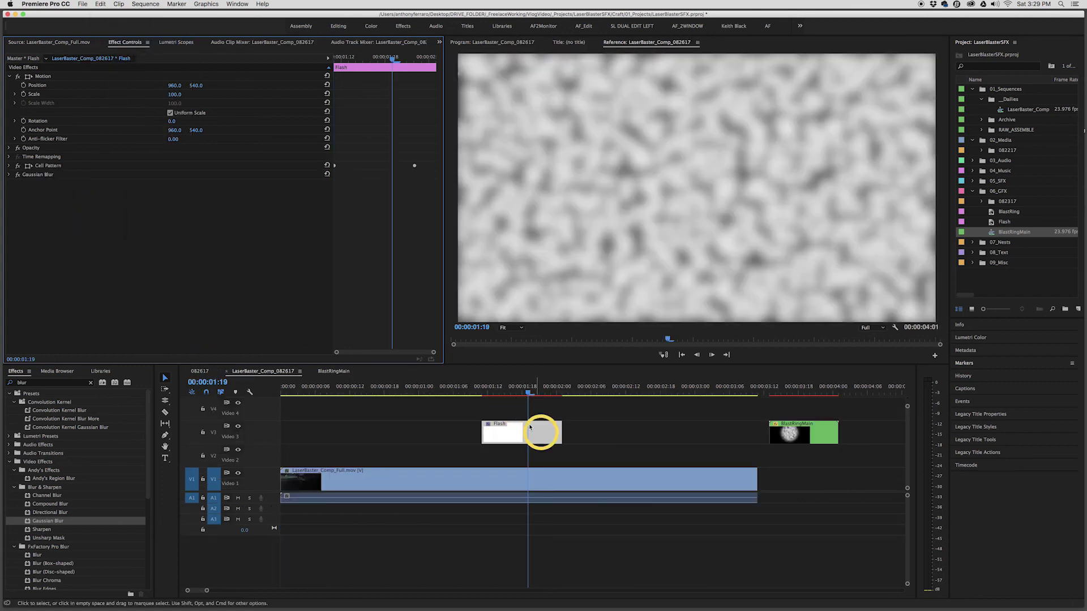
Cut the Flash clip on Video 3 with the Razor tool at 00:00:01:12 and 00:00:01:13 into one-frame pieces.
{"action": "left_click", "coordinate": [482, 394]}
{"action": "left_click_drag", "start_coordinate": [482, 396], "coordinate": [487, 395]}
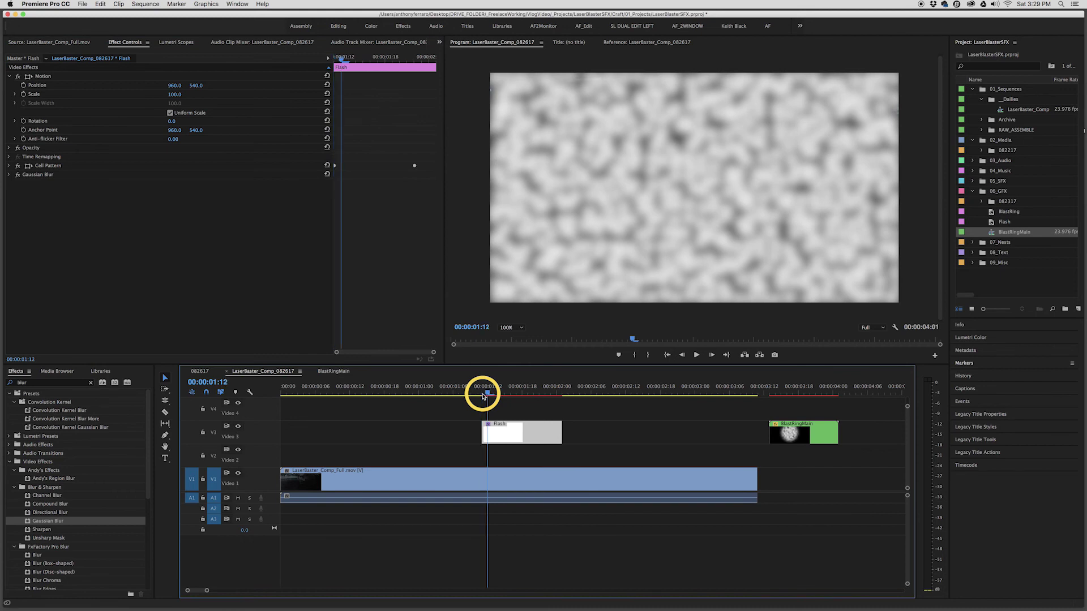
{"action": "key", "text": "="}
{"action": "left_click", "coordinate": [164, 412]}
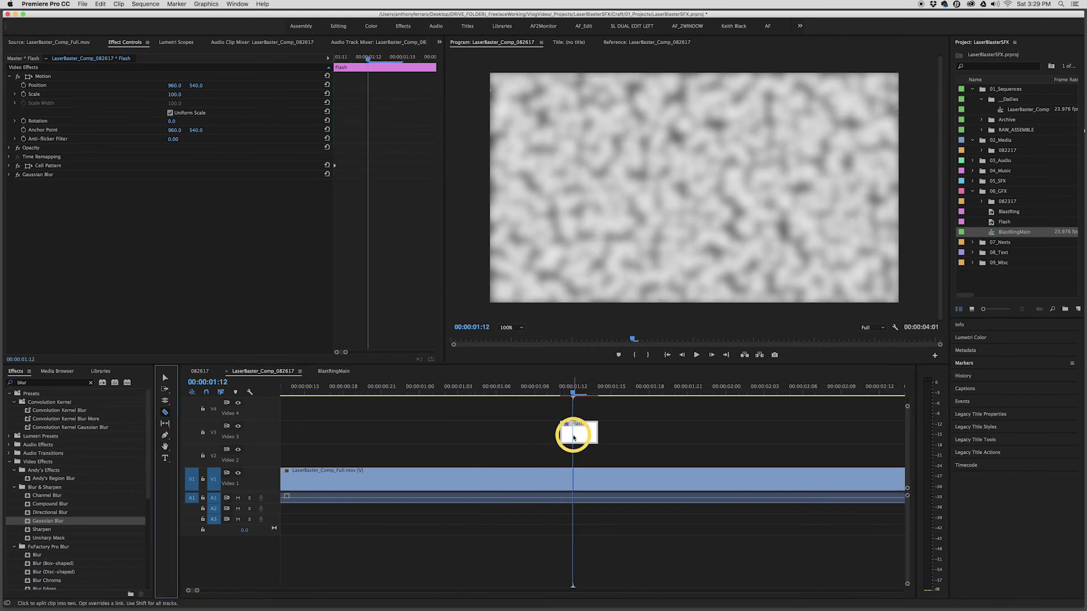
{"action": "left_click", "coordinate": [574, 437]}
{"action": "key", "text": "Right"}
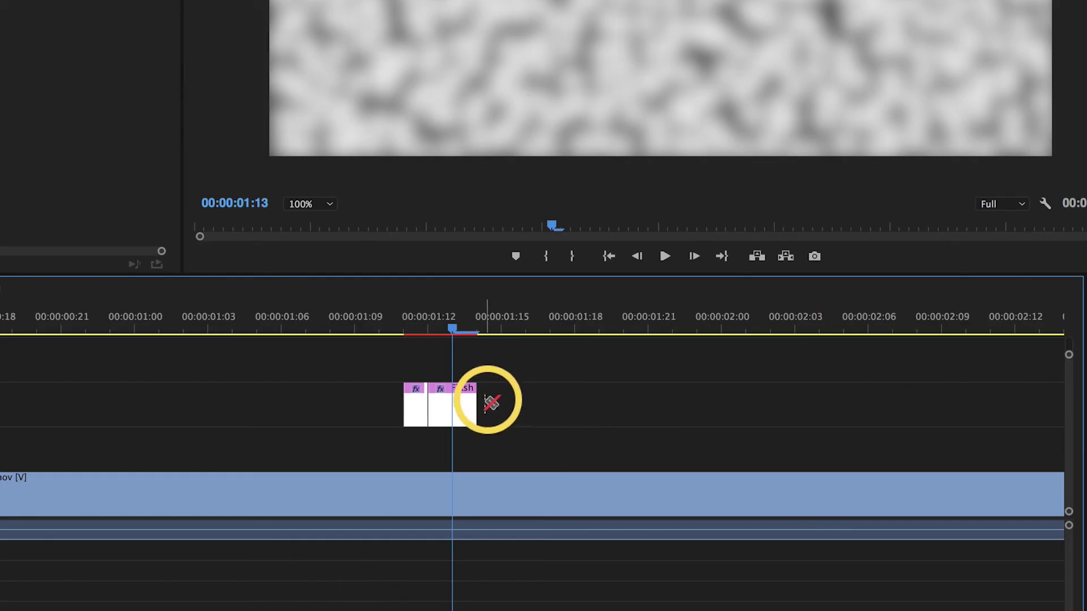
{"action": "left_click", "coordinate": [589, 431]}
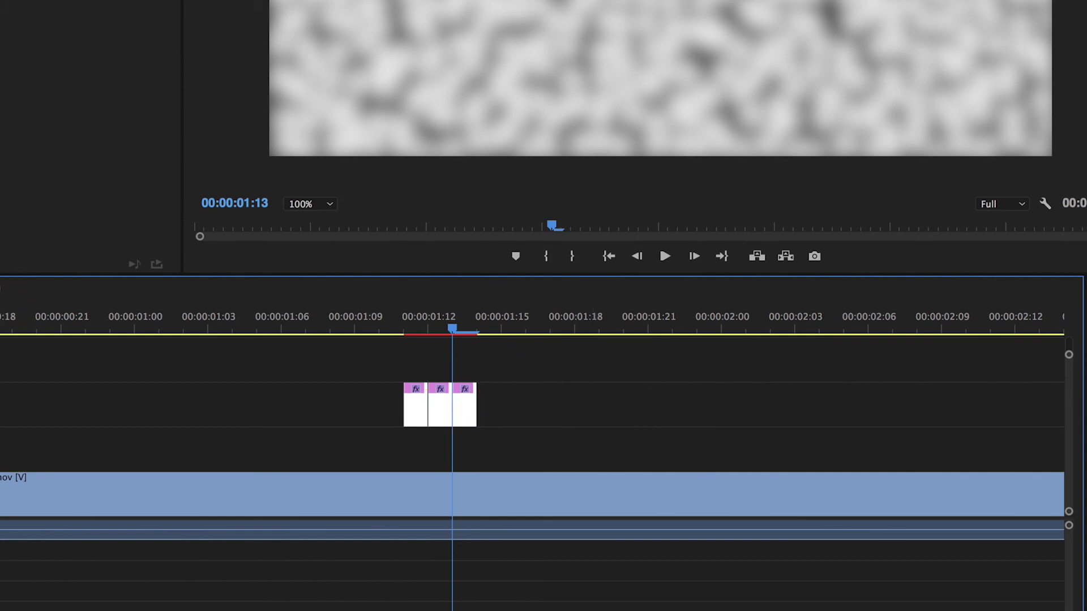
{"action": "key", "text": "v"}
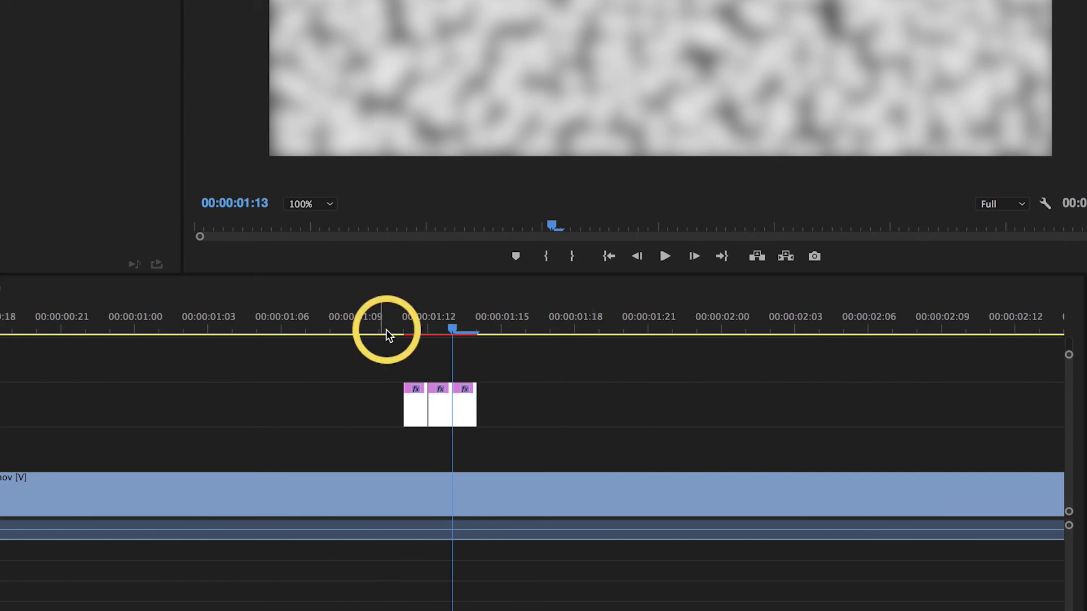
Place the first Flash piece on Video 2 and hide the Video 2 and Video 3 tracks.
{"action": "left_click", "coordinate": [387, 333]}
{"action": "left_click", "coordinate": [417, 409]}
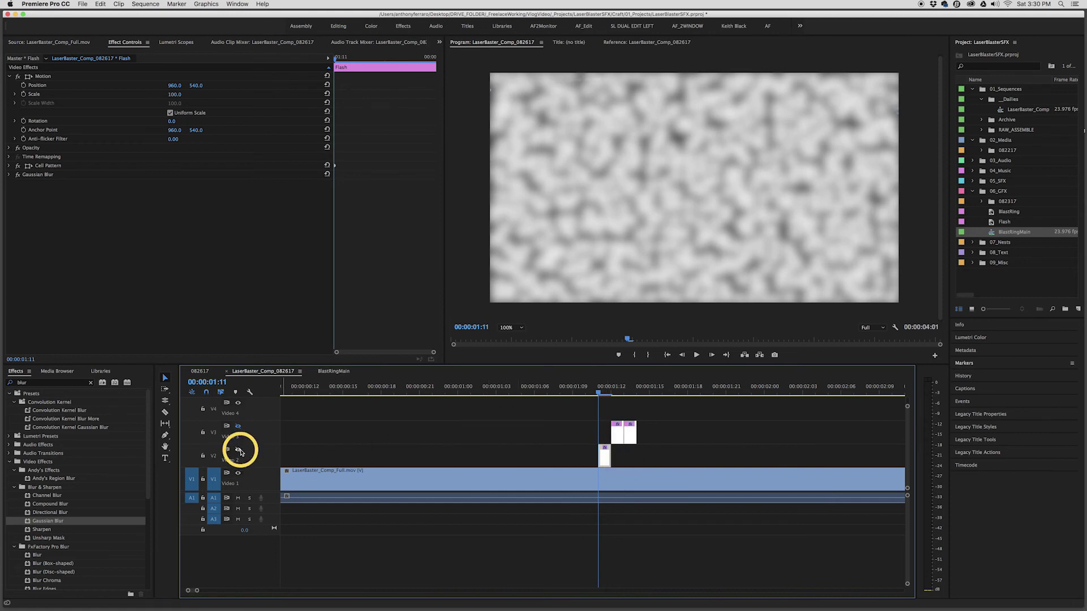
{"action": "left_click", "coordinate": [237, 449]}
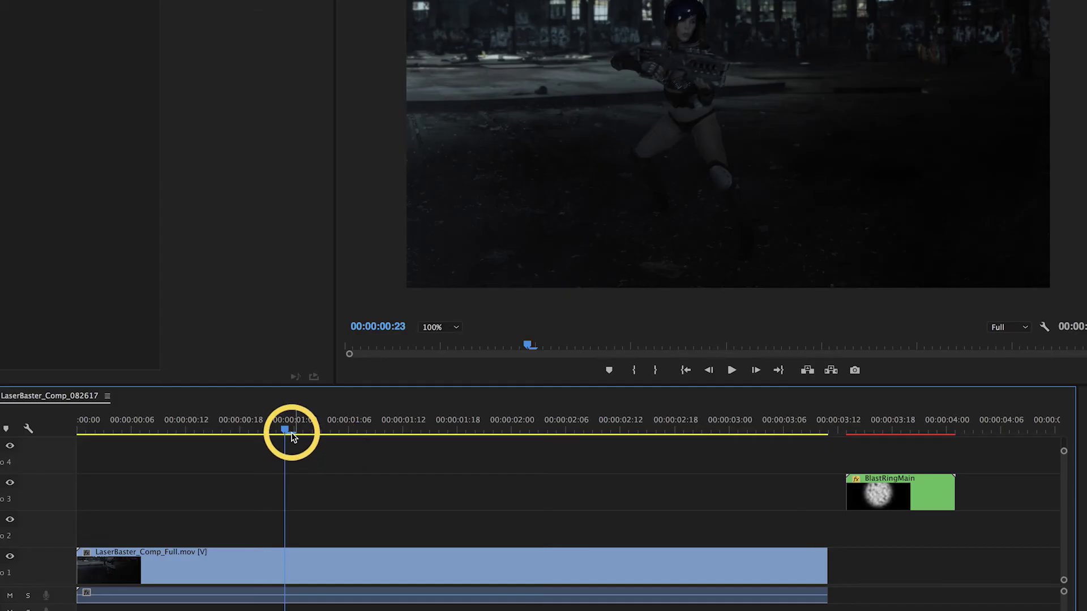
Scrub the footage frame by frame around 00:00:01:17 to find where the blaster fires.
{"action": "left_click_drag", "start_coordinate": [416, 398], "coordinate": [522, 400]}
{"action": "left_click_drag", "start_coordinate": [460, 441], "coordinate": [456, 447]}
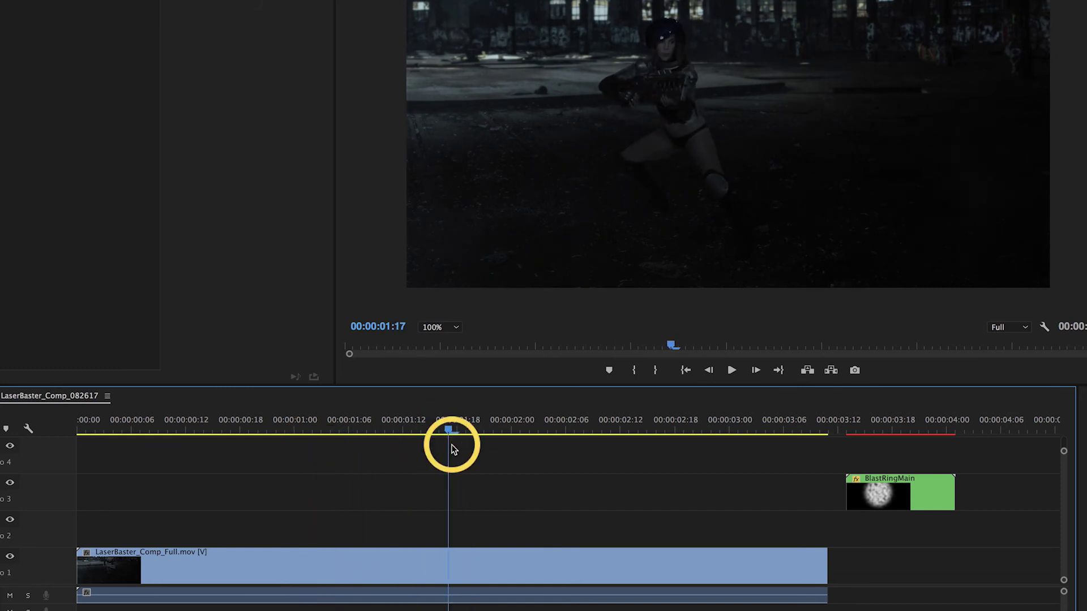
{"action": "key", "text": "Right"}
{"action": "key", "text": "Left"}
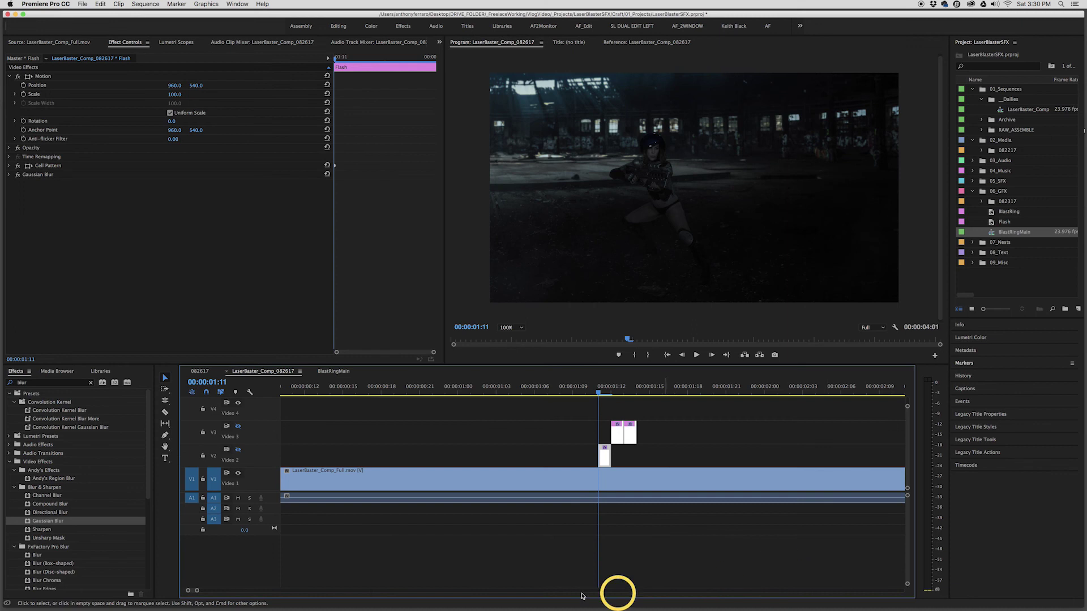
{"action": "mouse_move", "coordinate": [197, 590]}
{"action": "left_mouse_down"}
{"action": "mouse_move", "coordinate": [218, 590]}
{"action": "mouse_move", "coordinate": [197, 591]}
{"action": "left_mouse_up"}
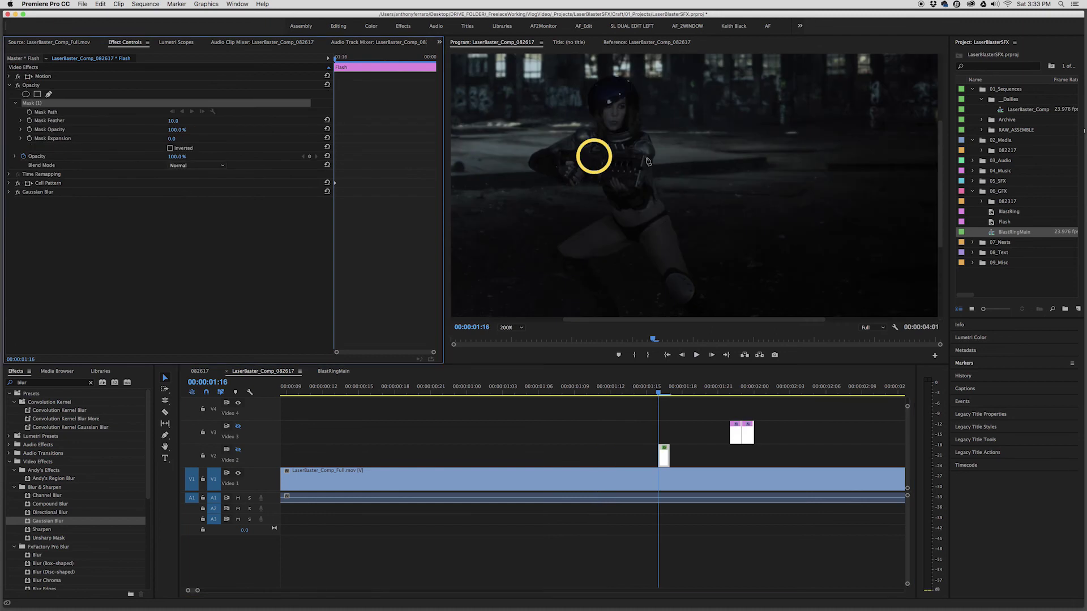
Draw a closed, jagged multi-pointed opacity mask with the Pen tool on the Flash clip at 00:00:01:16, bursting forward from the gun muzzle.
{"action": "left_click", "coordinate": [593, 156]}
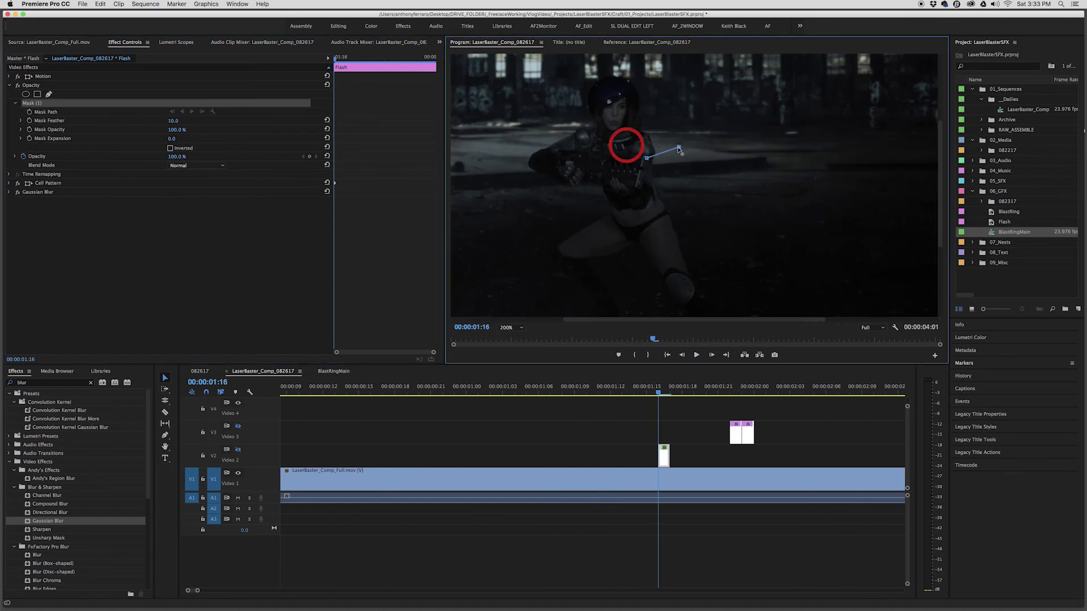
{"action": "left_click", "coordinate": [671, 160]}
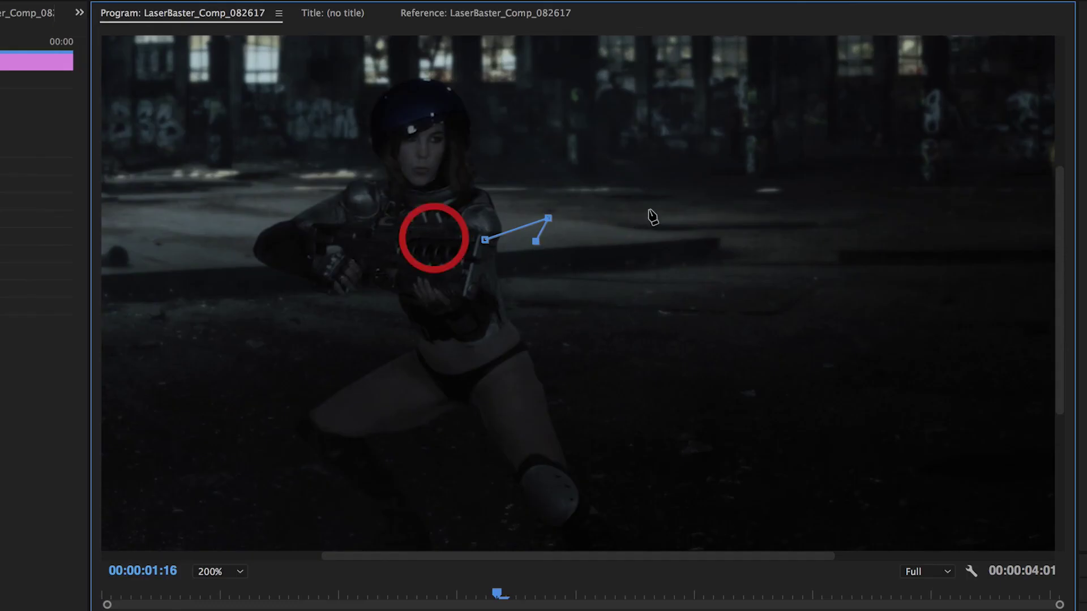
{"action": "left_click", "coordinate": [649, 209]}
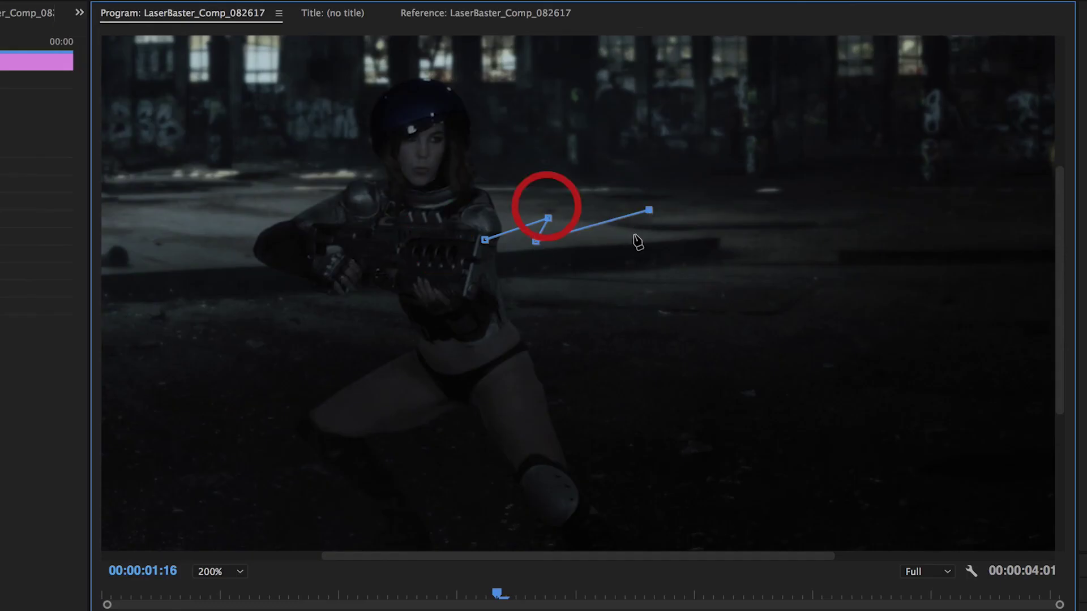
{"action": "left_click", "coordinate": [633, 238]}
{"action": "left_click", "coordinate": [751, 221]}
{"action": "left_click", "coordinate": [658, 280]}
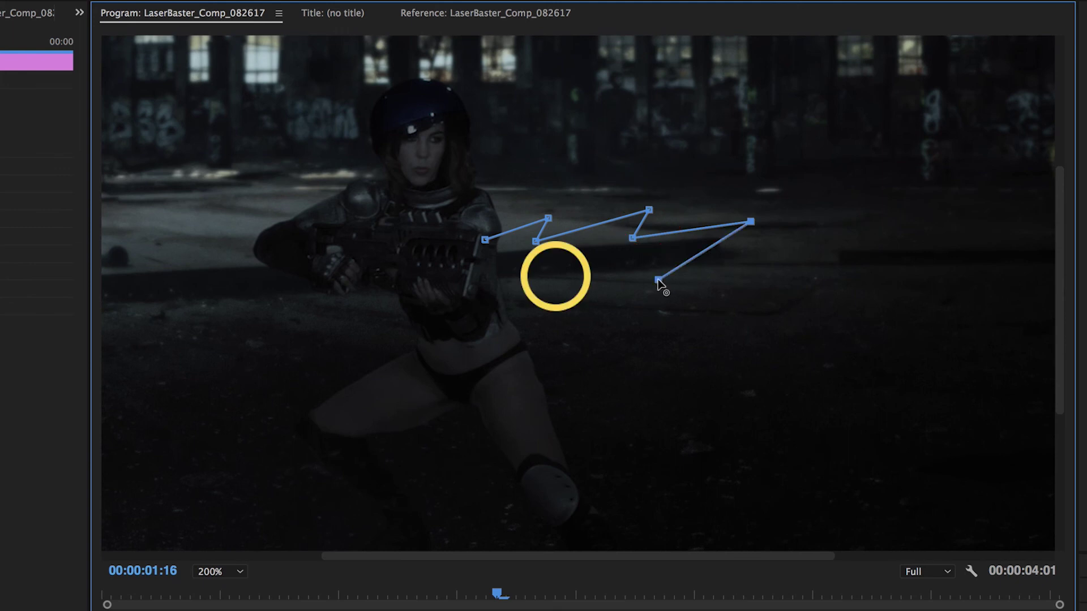
{"action": "left_click", "coordinate": [840, 382]}
{"action": "left_click", "coordinate": [613, 329]}
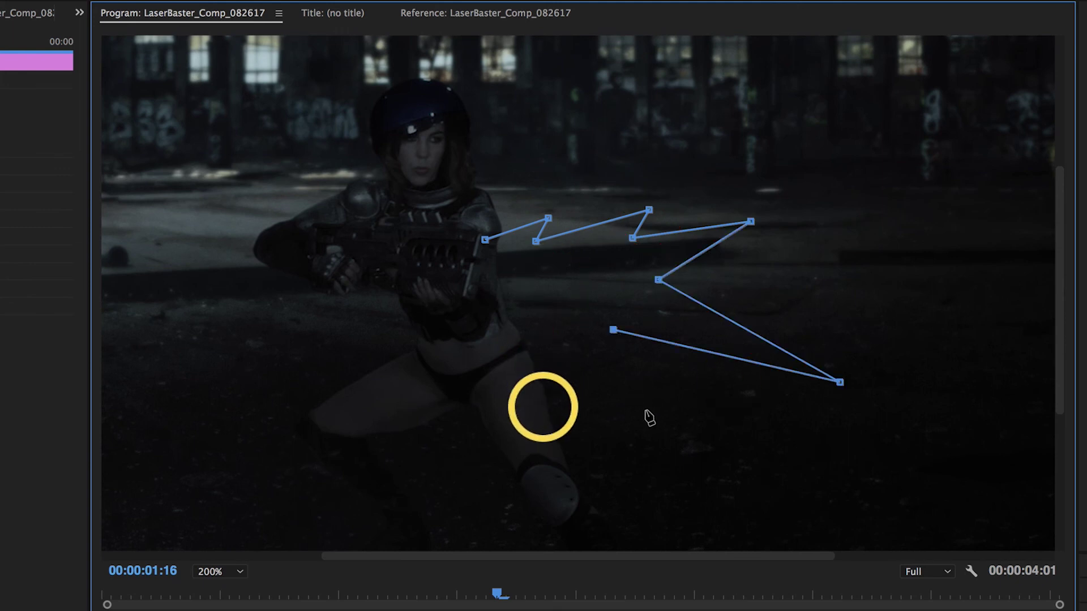
{"action": "left_click", "coordinate": [646, 410]}
{"action": "left_click", "coordinate": [553, 313]}
{"action": "left_click", "coordinate": [539, 352]}
{"action": "left_click", "coordinate": [512, 270]}
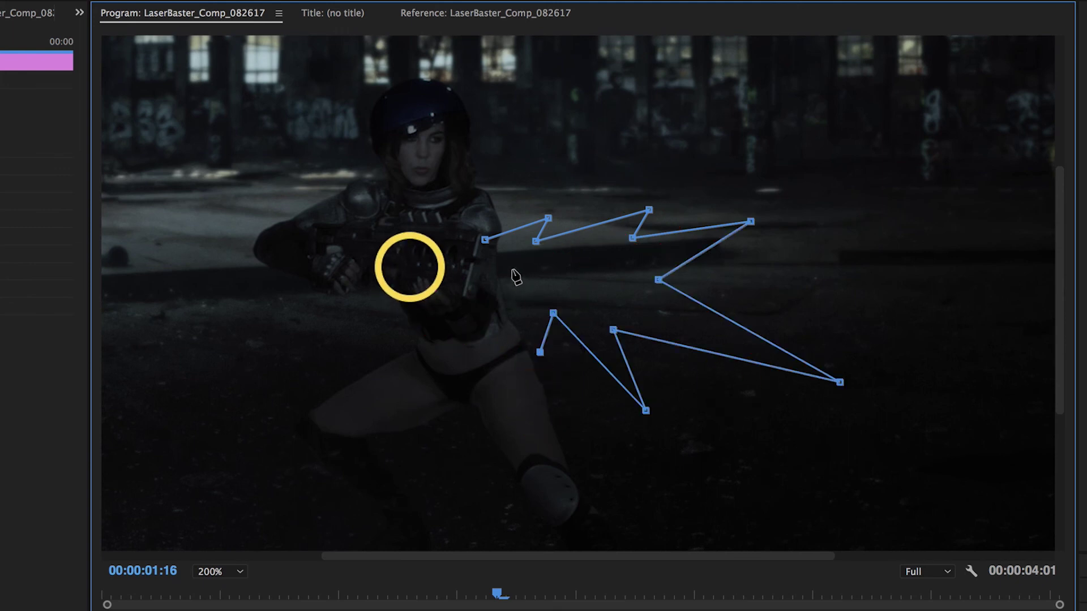
{"action": "left_click", "coordinate": [502, 300]}
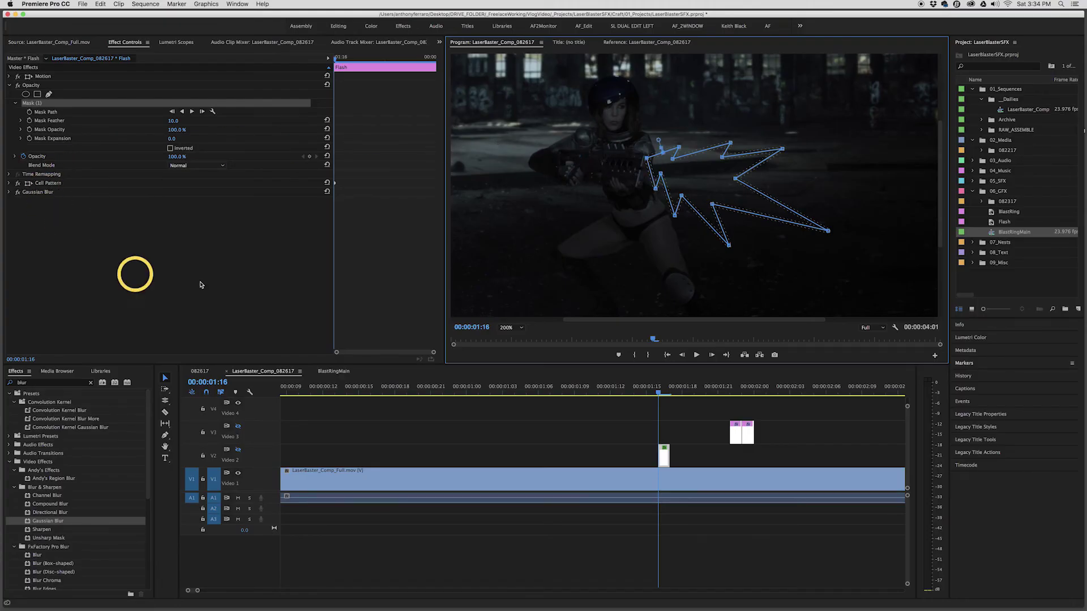
Show Video 2 and set the Flash mask's feather to 21 and expansion to -10, with clip opacity at 50%.
{"action": "left_click", "coordinate": [238, 451]}
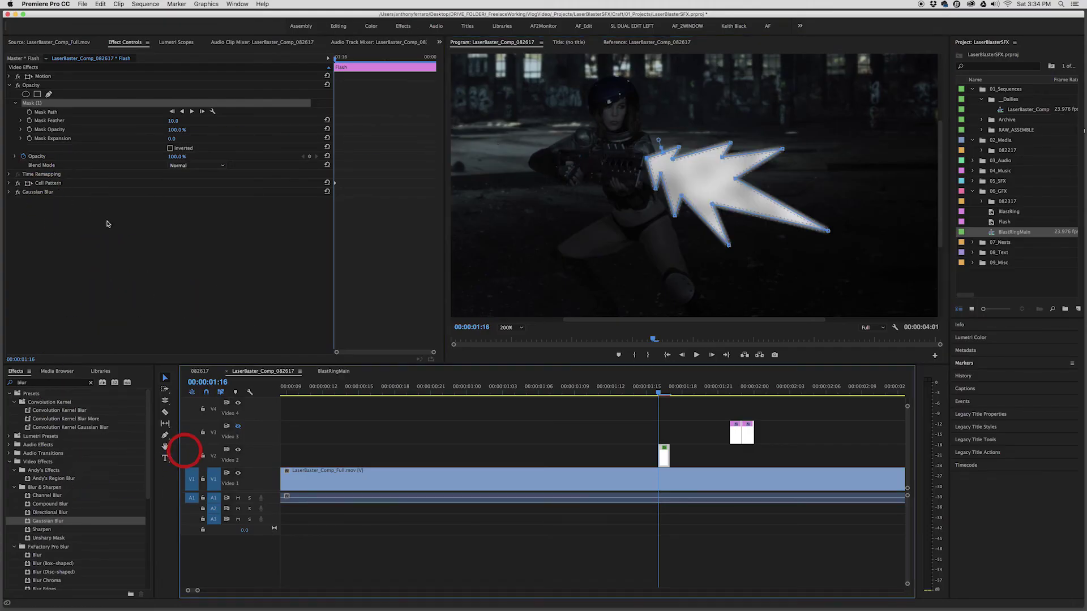
{"action": "left_click_drag", "start_coordinate": [172, 139], "coordinate": [126, 120]}
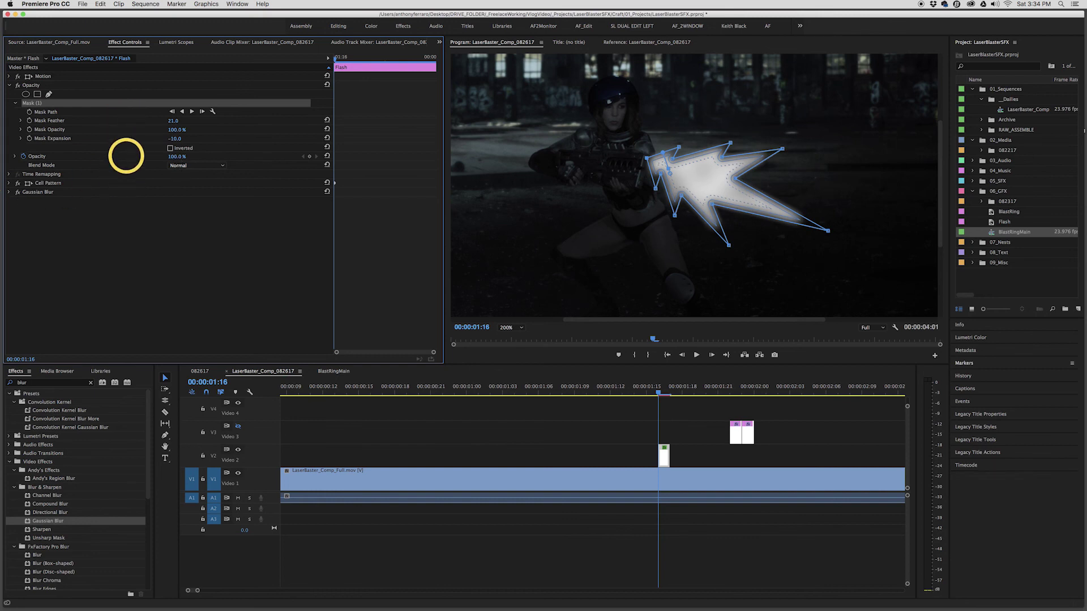
{"action": "left_click_drag", "start_coordinate": [125, 156], "coordinate": [126, 157]}
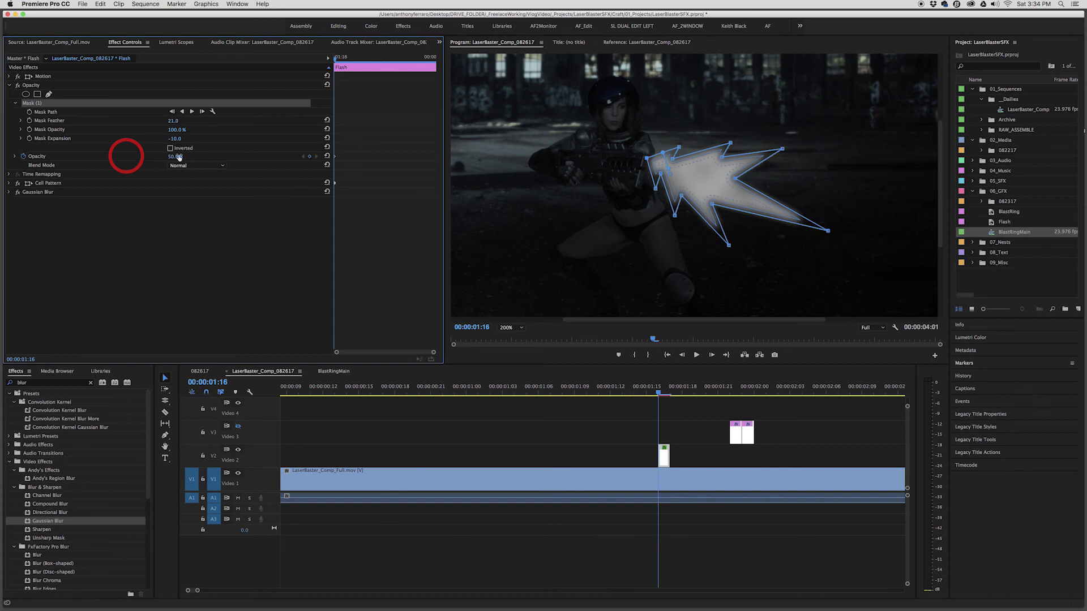
{"action": "left_click", "coordinate": [649, 408]}
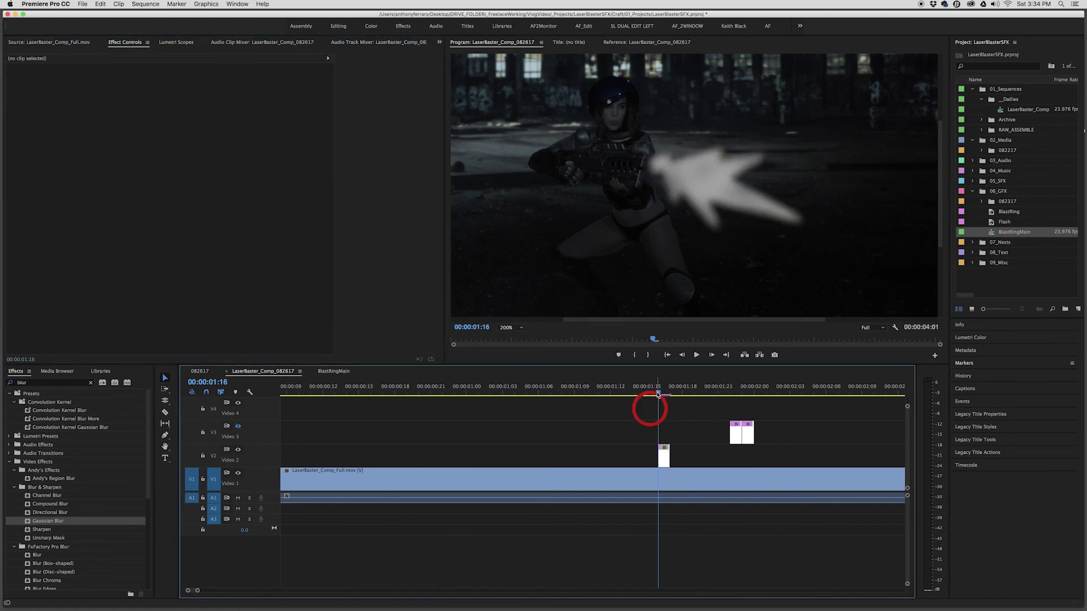
Preview the flash and duplicate the masked Flash clip directly after itself on Video 2 at 00:00:01:17.
{"action": "left_click", "coordinate": [634, 395]}
{"action": "key", "text": "space"}
{"action": "left_click_drag", "start_coordinate": [642, 393], "coordinate": [671, 391]}
{"action": "left_click_drag", "start_coordinate": [664, 455], "coordinate": [679, 456]}
{"action": "left_click", "coordinate": [679, 456]}
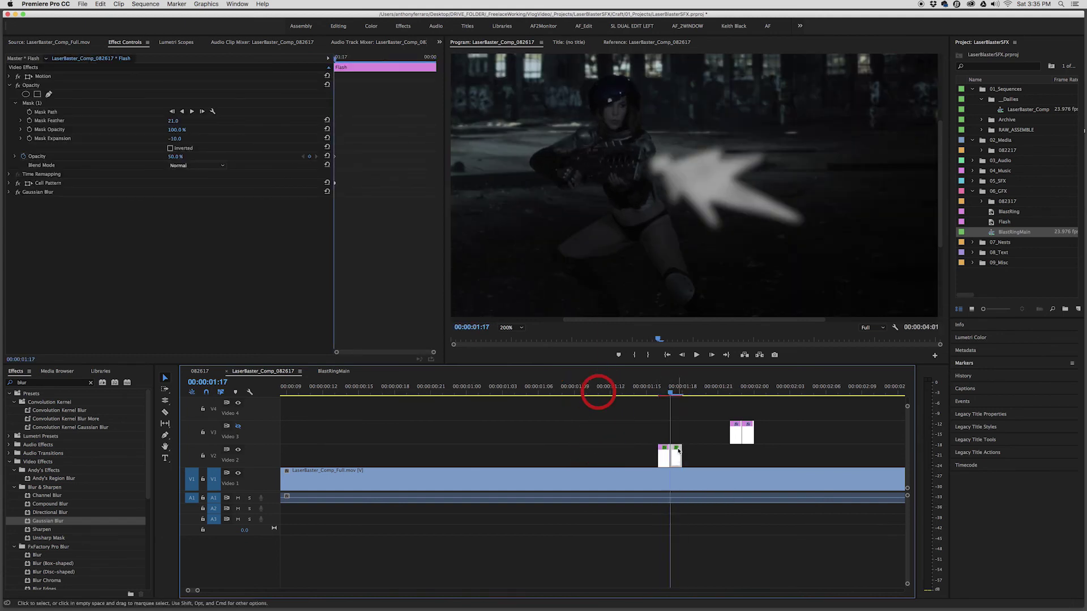
Move the duplicate Flash clip's mask forward, away from the muzzle, and rotate the clip to -10°.
{"action": "left_click", "coordinate": [31, 103]}
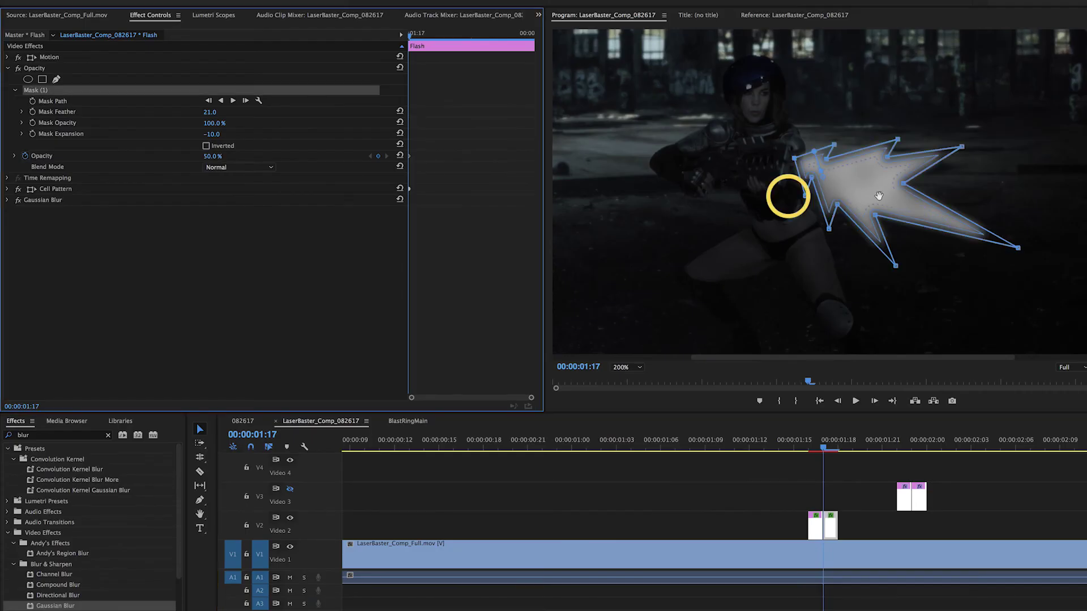
{"action": "left_click_drag", "start_coordinate": [879, 195], "coordinate": [912, 195]}
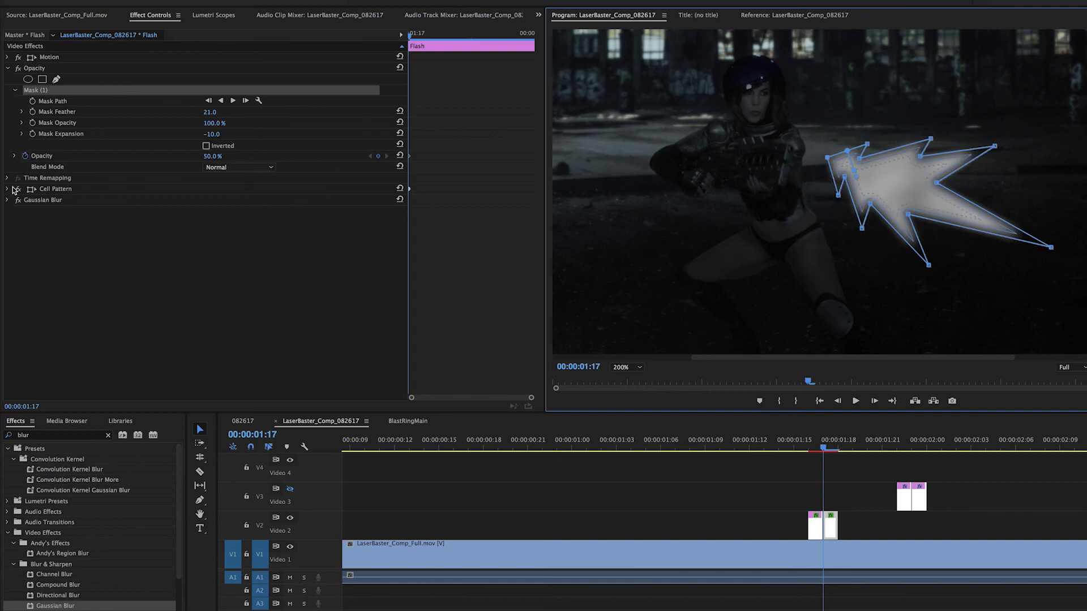
{"action": "left_click", "coordinate": [8, 58]}
{"action": "left_click_drag", "start_coordinate": [203, 116], "coordinate": [195, 116]}
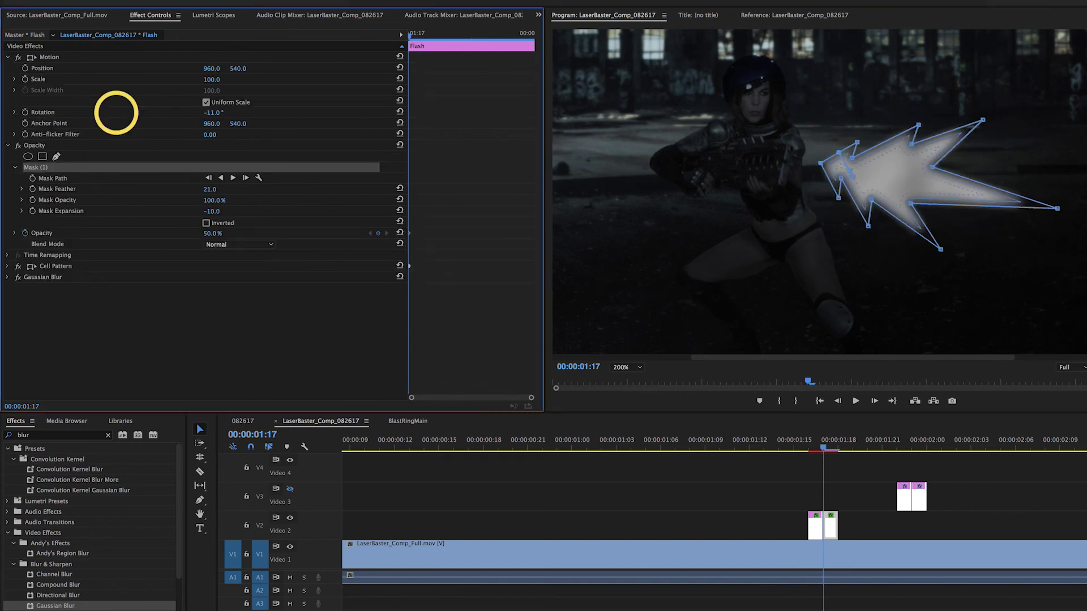
{"action": "left_click", "coordinate": [921, 166]}
{"action": "left_click_drag", "start_coordinate": [921, 166], "coordinate": [920, 163]}
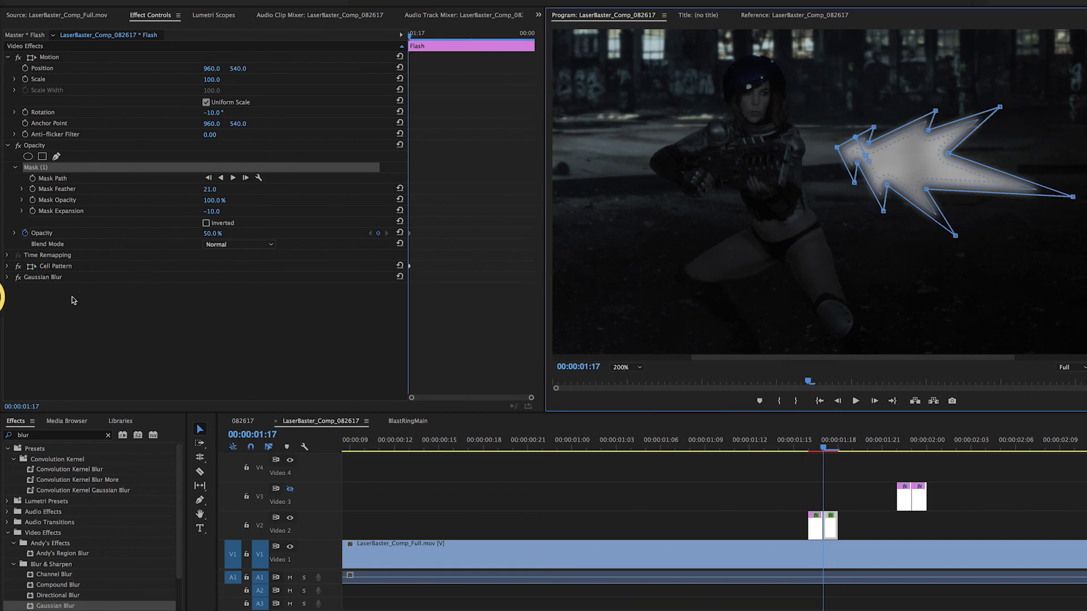
Set the duplicate Flash clip's Gaussian Blur blurriness to 78 and its Cell Pattern evolution to 153°.
{"action": "left_click", "coordinate": [8, 278]}
{"action": "left_click_drag", "start_coordinate": [210, 299], "coordinate": [232, 300]}
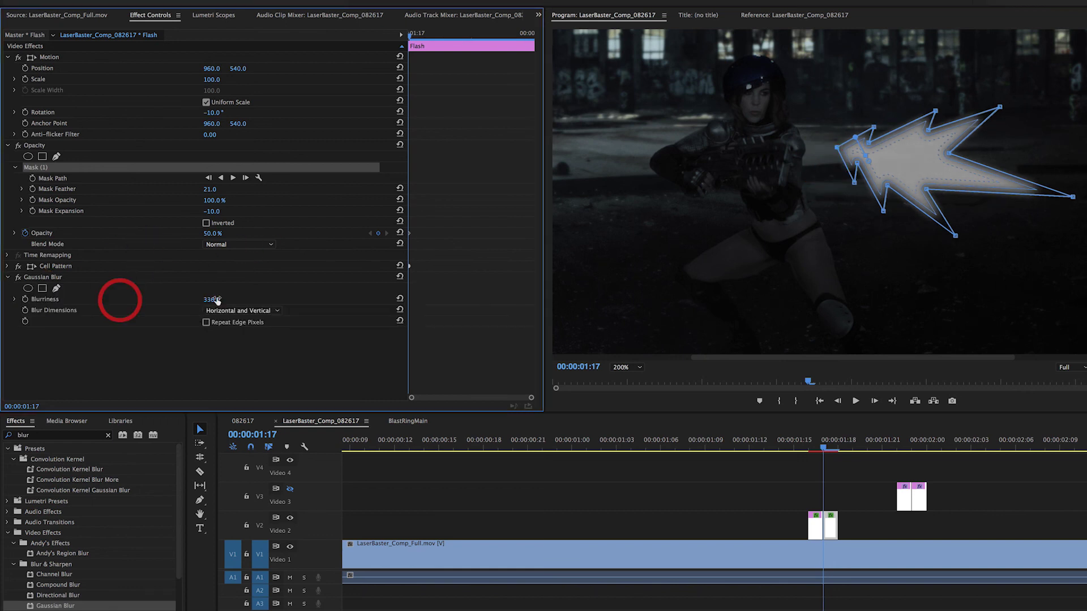
{"action": "left_click", "coordinate": [8, 267]}
{"action": "left_click_drag", "start_coordinate": [208, 377], "coordinate": [204, 377]}
{"action": "left_click_drag", "start_coordinate": [118, 378], "coordinate": [117, 376]}
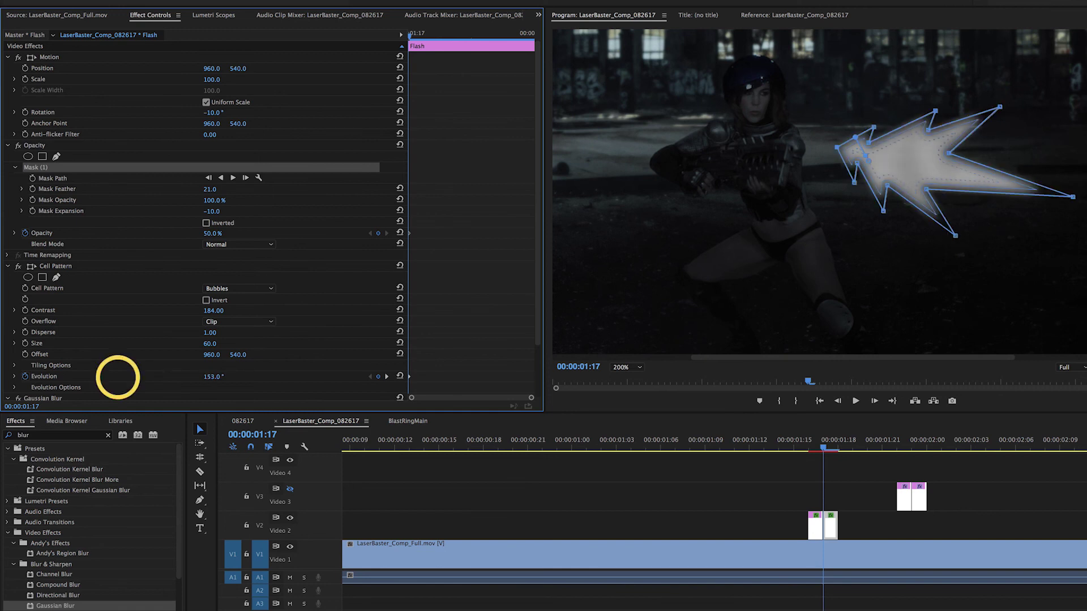
{"action": "left_click", "coordinate": [8, 266]}
Set the duplicate Flash clip's mask feather to 52 and expansion to -21, and lower the clip's opacity.
{"action": "mouse_move", "coordinate": [210, 189]}
{"action": "left_mouse_down"}
{"action": "mouse_move", "coordinate": [246, 189]}
{"action": "mouse_move", "coordinate": [198, 212]}
{"action": "mouse_move", "coordinate": [197, 189]}
{"action": "left_mouse_up"}
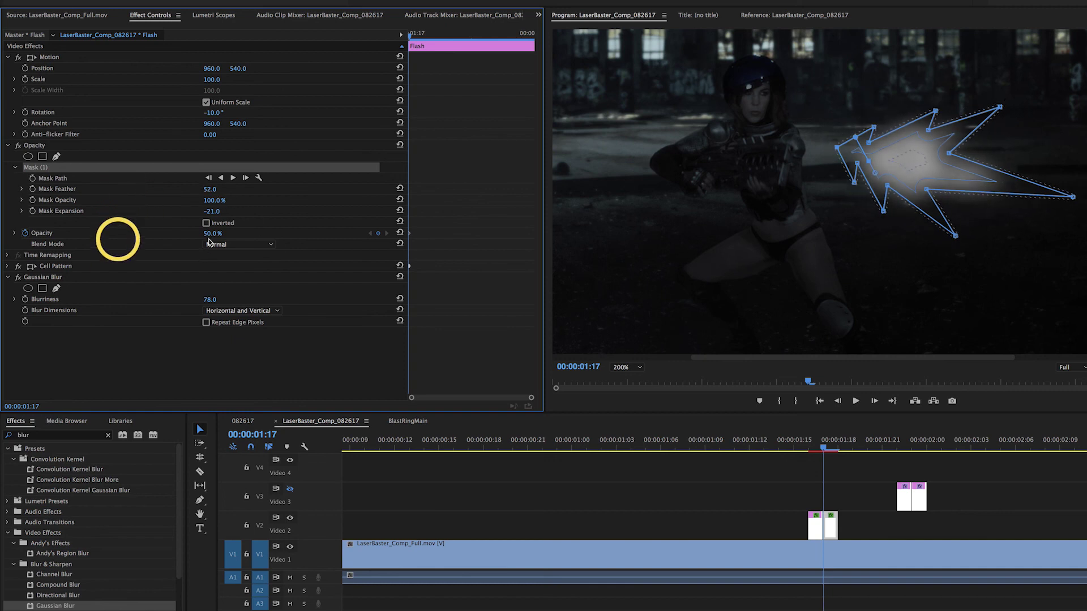
{"action": "left_click_drag", "start_coordinate": [213, 233], "coordinate": [197, 233]}
Play back the two flash frames from 00:00:01:14 to check the muzzle flash in motion.
{"action": "left_click", "coordinate": [856, 485]}
{"action": "key", "text": "Left"}
{"action": "key", "text": "Left"}
{"action": "key", "text": "Left"}
{"action": "left_click", "coordinate": [807, 471]}
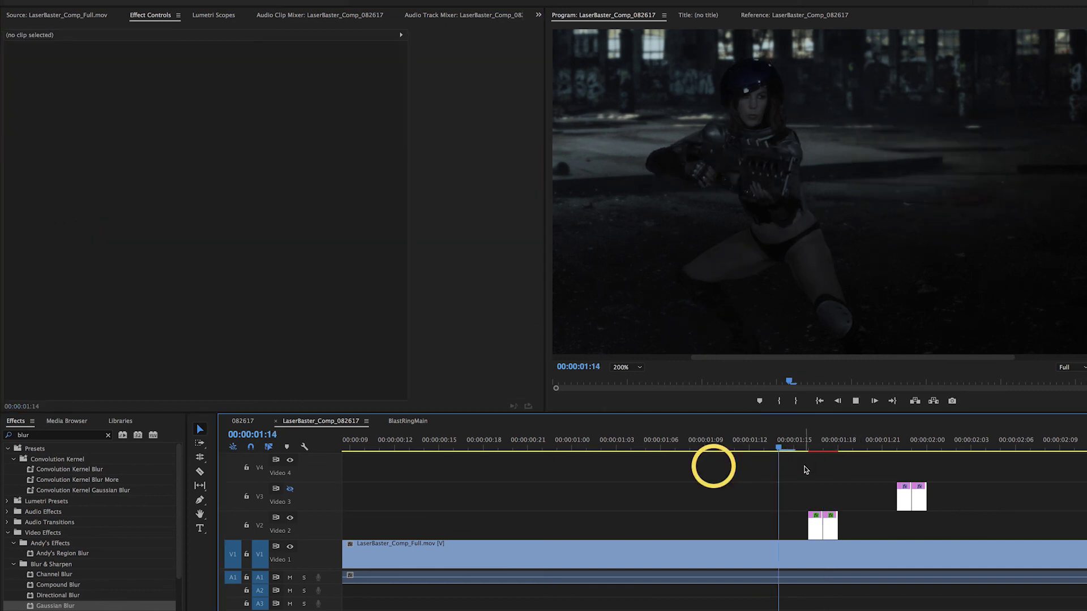
Draw a small pointed opacity mask with the Pen tool at the gun muzzle on the Flash clip at 00:00:01:15.
{"action": "left_click", "coordinate": [806, 441]}
{"action": "left_click", "coordinate": [626, 367]}
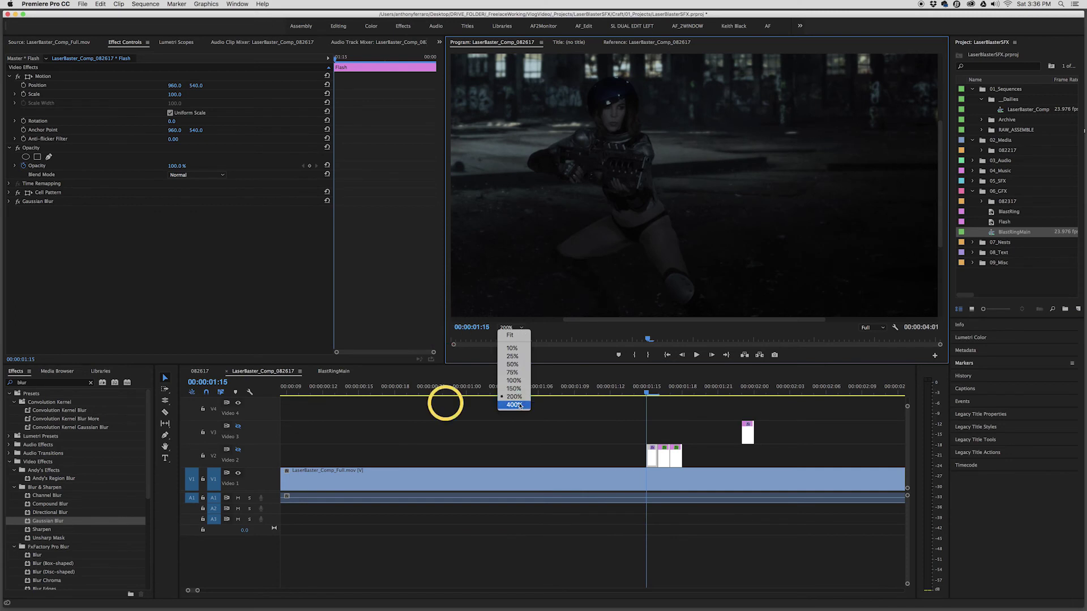
{"action": "left_click", "coordinate": [519, 405]}
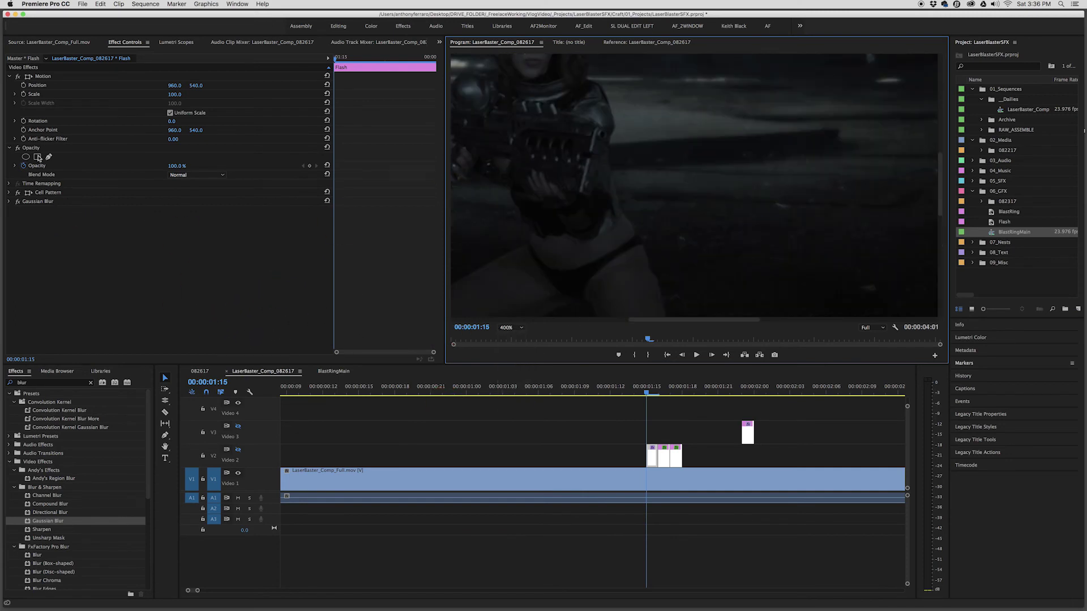
{"action": "left_click", "coordinate": [48, 157]}
{"action": "left_click", "coordinate": [601, 131]}
{"action": "left_click", "coordinate": [621, 134]}
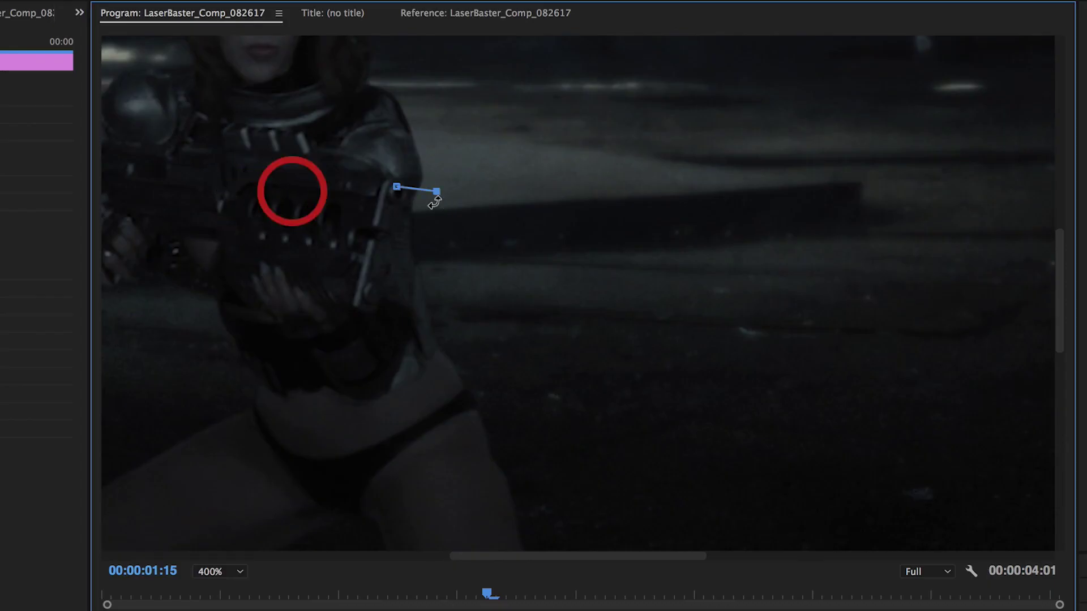
{"action": "left_click", "coordinate": [612, 141]}
{"action": "left_click", "coordinate": [396, 188]}
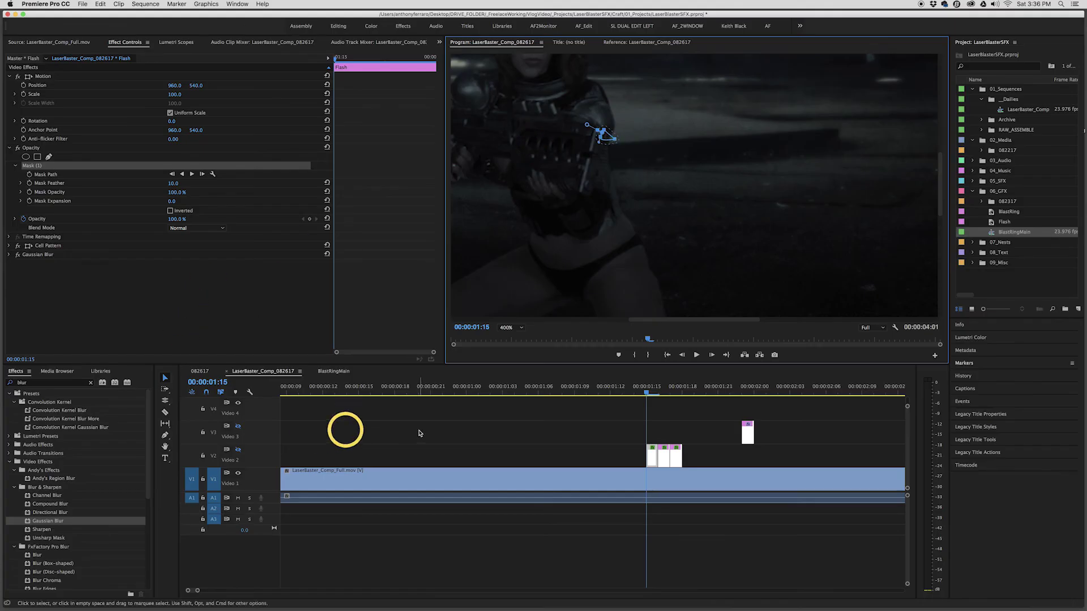
Show the Video 2 track again and scrub through the flash frames from 00:00:01:15.
{"action": "left_click", "coordinate": [422, 435]}
{"action": "left_click", "coordinate": [651, 458]}
{"action": "left_click", "coordinate": [238, 450]}
{"action": "mouse_move", "coordinate": [656, 395]}
{"action": "left_mouse_down"}
{"action": "mouse_move", "coordinate": [610, 403]}
{"action": "mouse_move", "coordinate": [715, 407]}
{"action": "mouse_move", "coordinate": [614, 412]}
{"action": "mouse_move", "coordinate": [655, 408]}
{"action": "left_mouse_up"}
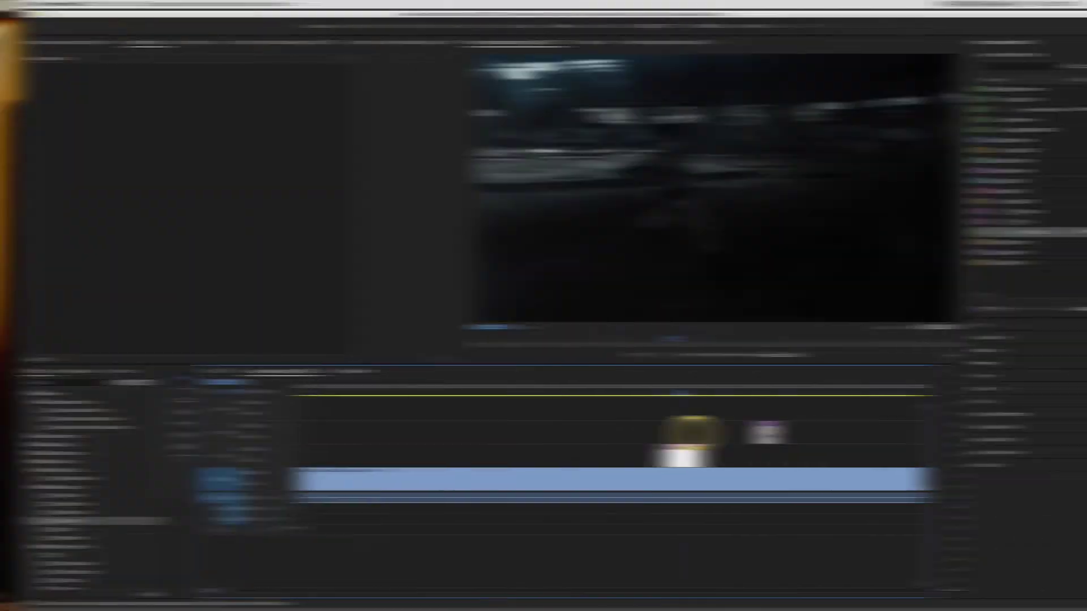
Move the spare Flash clip on Video 3 to start at 00:00:01:16 and extend its end to 00:00:01:22.
{"action": "left_click_drag", "start_coordinate": [767, 433], "coordinate": [676, 434]}
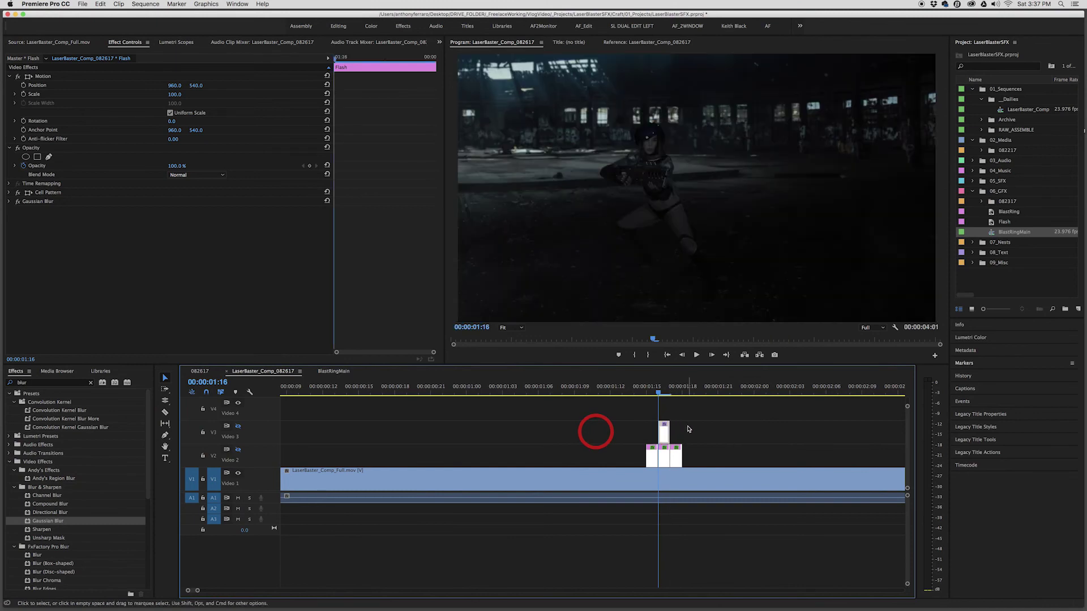
{"action": "key", "text": "Right"}
{"action": "key", "text": "Right"}
{"action": "key", "text": "Right"}
{"action": "key", "text": "Right"}
{"action": "key", "text": "Right"}
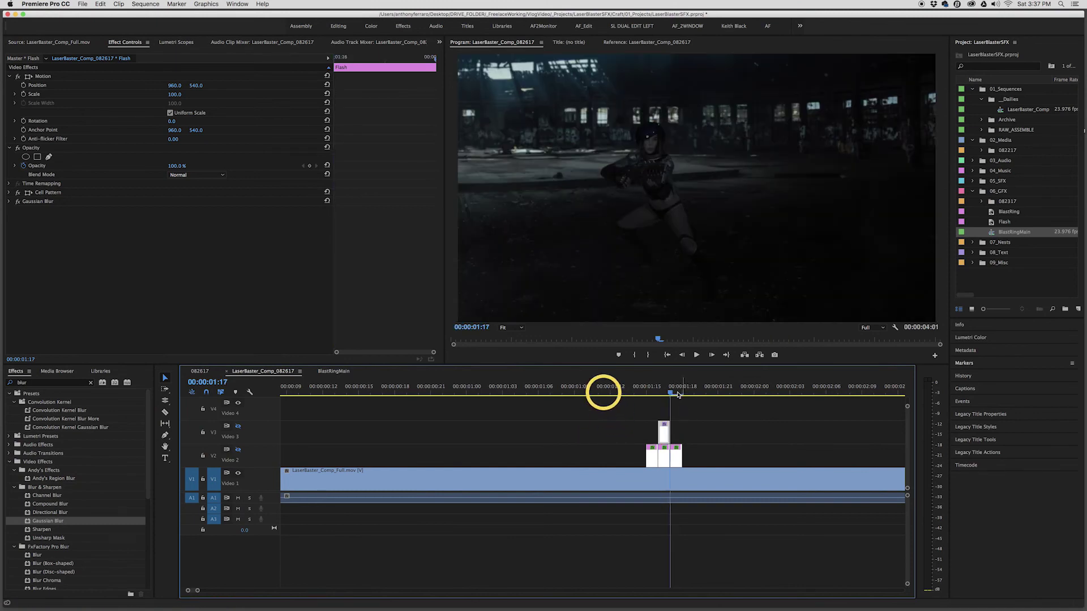
{"action": "key", "text": "Right"}
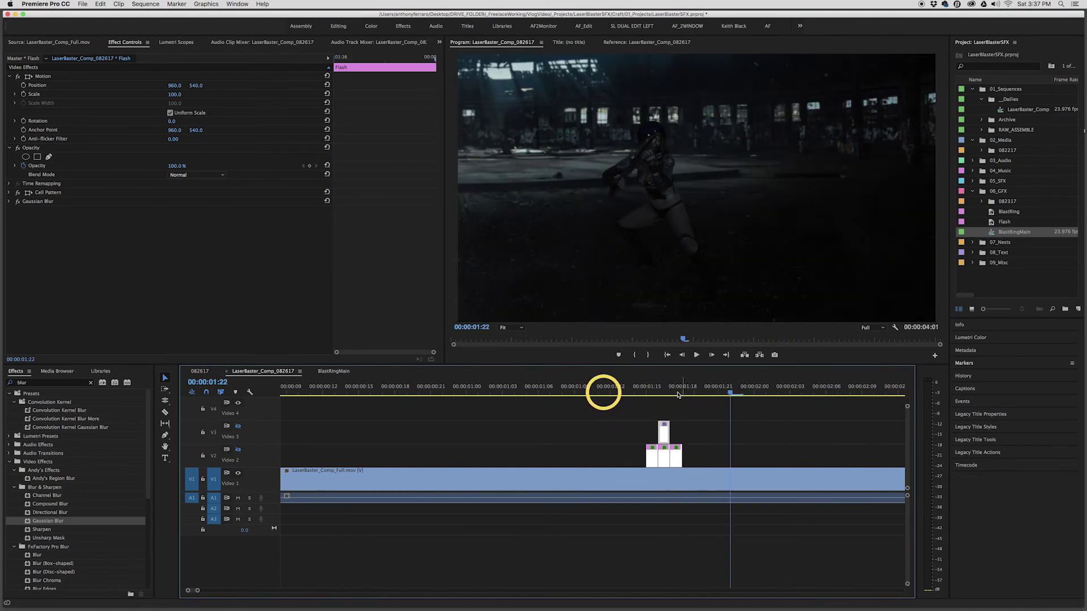
{"action": "left_click_drag", "start_coordinate": [670, 433], "coordinate": [730, 433]}
{"action": "left_click", "coordinate": [693, 389]}
{"action": "left_click", "coordinate": [659, 389]}
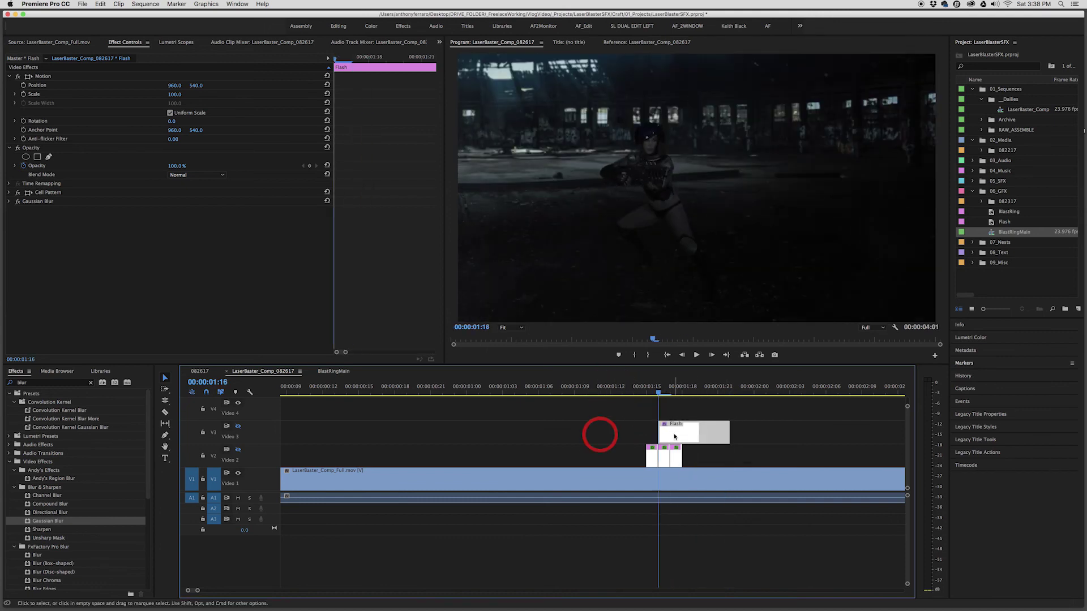
Draw a long four-point opacity mask on the Flash clip from the gun muzzle past the frame's right edge.
{"action": "left_click", "coordinate": [49, 157]}
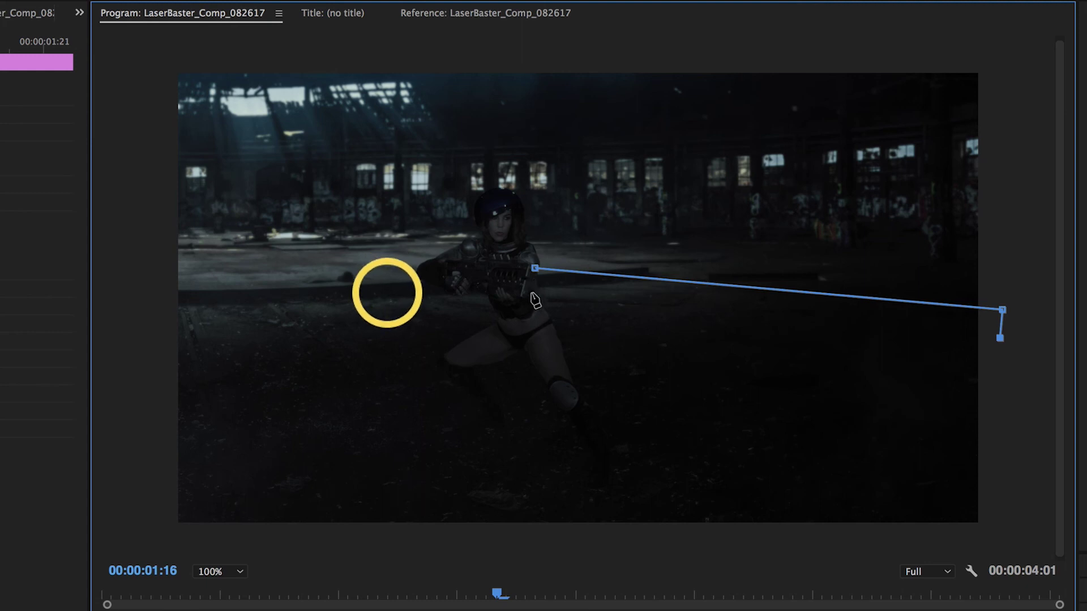
{"action": "left_click", "coordinate": [532, 292]}
{"action": "left_click", "coordinate": [535, 270]}
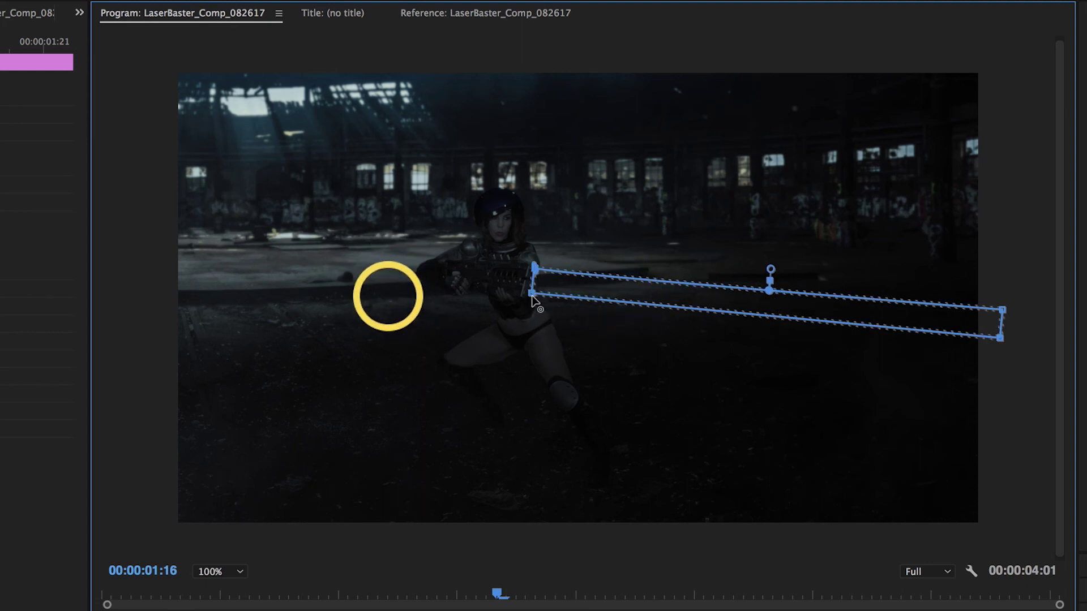
Narrow the beam mask so it tapers toward the muzzle, and turn the Video 3 track's visibility back on.
{"action": "left_click_drag", "start_coordinate": [532, 293], "coordinate": [535, 276]}
{"action": "left_click_drag", "start_coordinate": [999, 338], "coordinate": [999, 328]}
{"action": "left_click_drag", "start_coordinate": [395, 274], "coordinate": [390, 277]}
{"action": "left_click_drag", "start_coordinate": [535, 277], "coordinate": [535, 275]}
{"action": "left_click", "coordinate": [645, 329]}
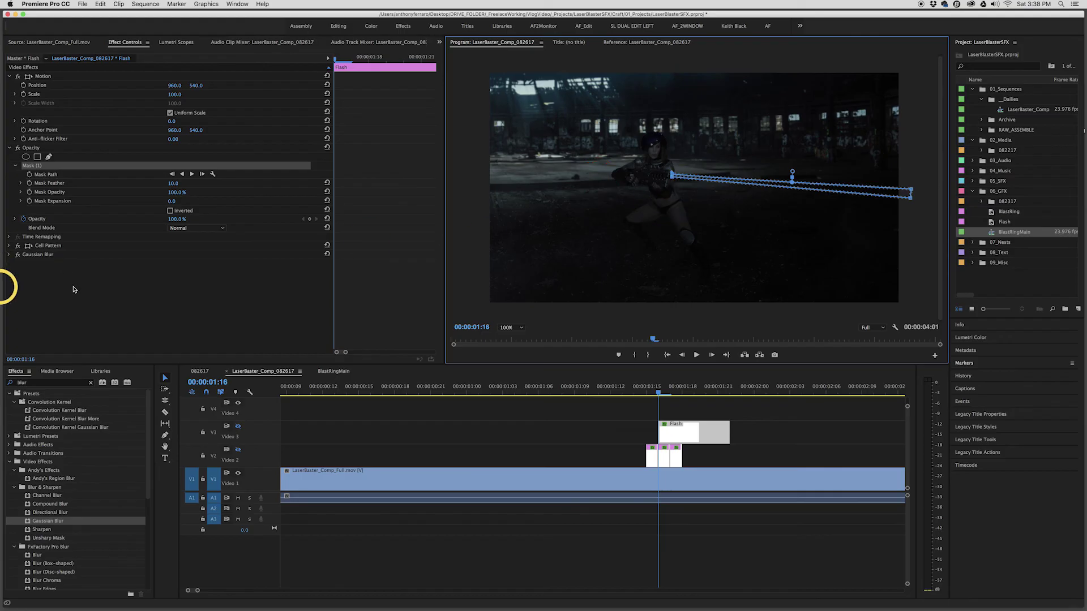
{"action": "left_click", "coordinate": [237, 425]}
{"action": "left_click", "coordinate": [189, 316]}
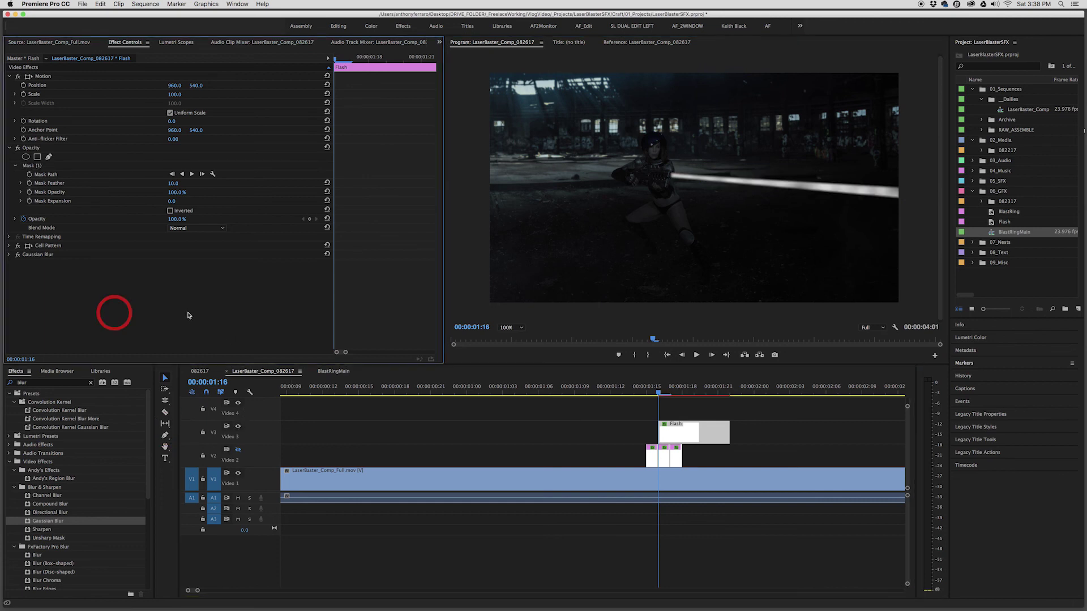
Adjust the beam mask's feather and set its expansion to -4 to soften and thin the beam.
{"action": "left_click", "coordinate": [192, 146]}
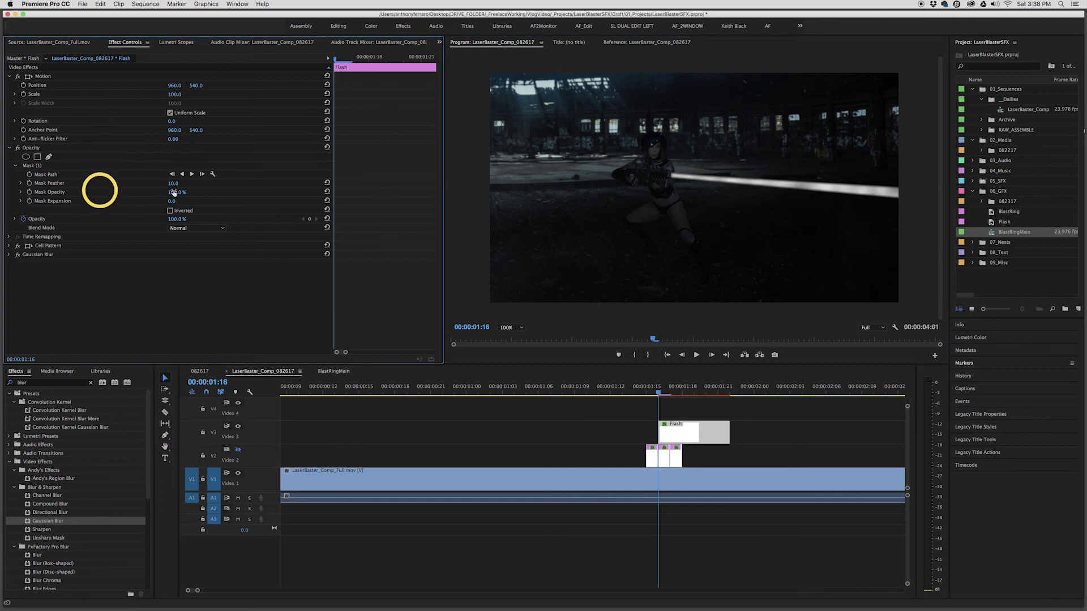
{"action": "mouse_move", "coordinate": [173, 183]}
{"action": "left_mouse_down"}
{"action": "mouse_move", "coordinate": [183, 189]}
{"action": "mouse_move", "coordinate": [171, 203]}
{"action": "left_mouse_up"}
{"action": "left_click", "coordinate": [101, 202]}
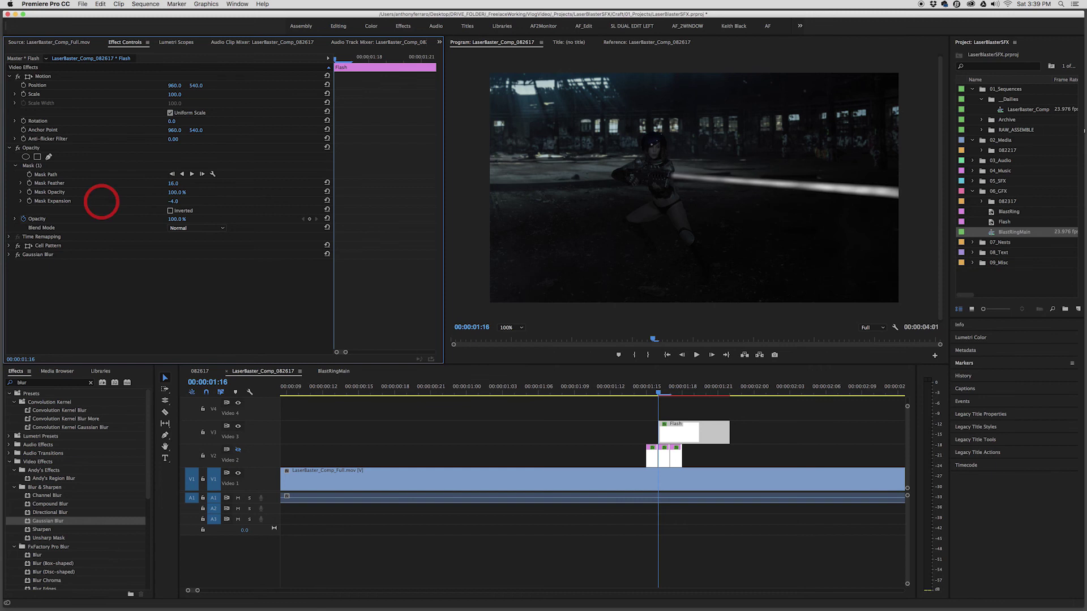
{"action": "left_click_drag", "start_coordinate": [173, 184], "coordinate": [167, 184]}
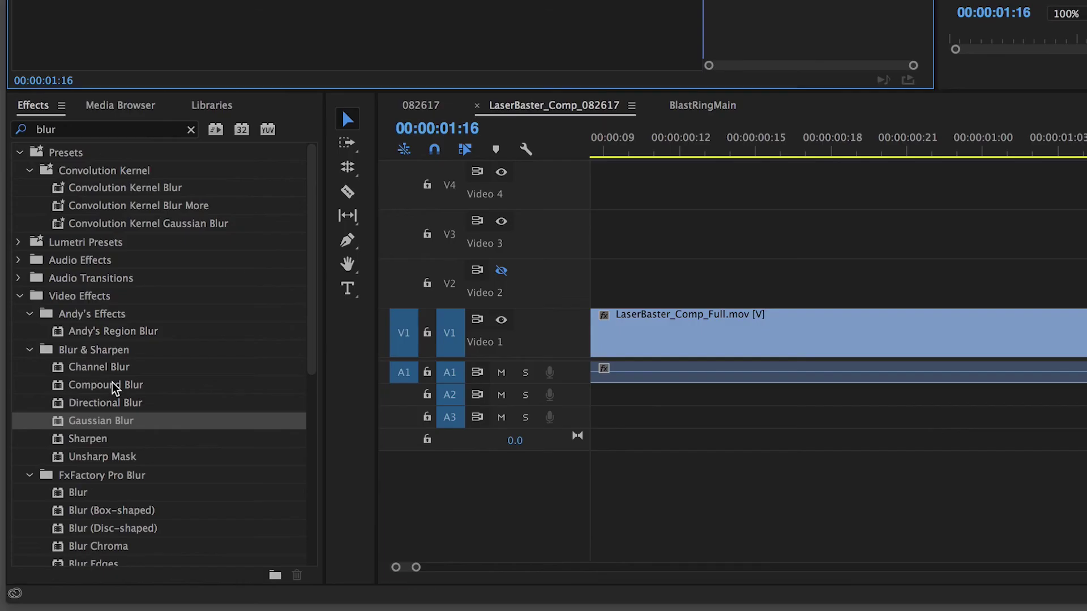
Find the Crop video effect and apply it to the beam's Flash clip.
{"action": "left_click", "coordinate": [72, 130]}
{"action": "type", "text": "crop"}
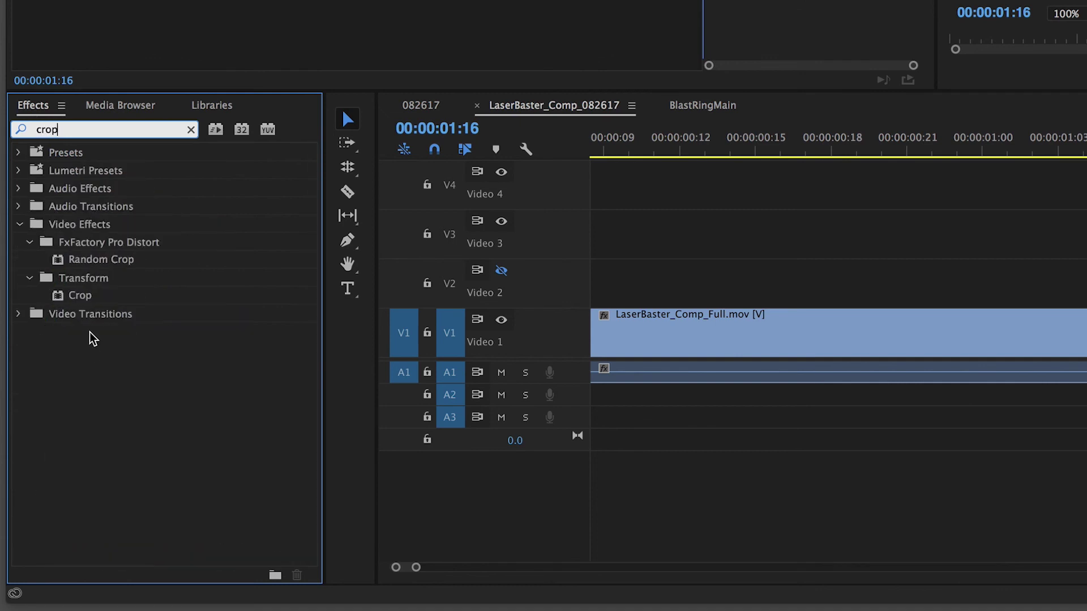
{"action": "left_click", "coordinate": [73, 296]}
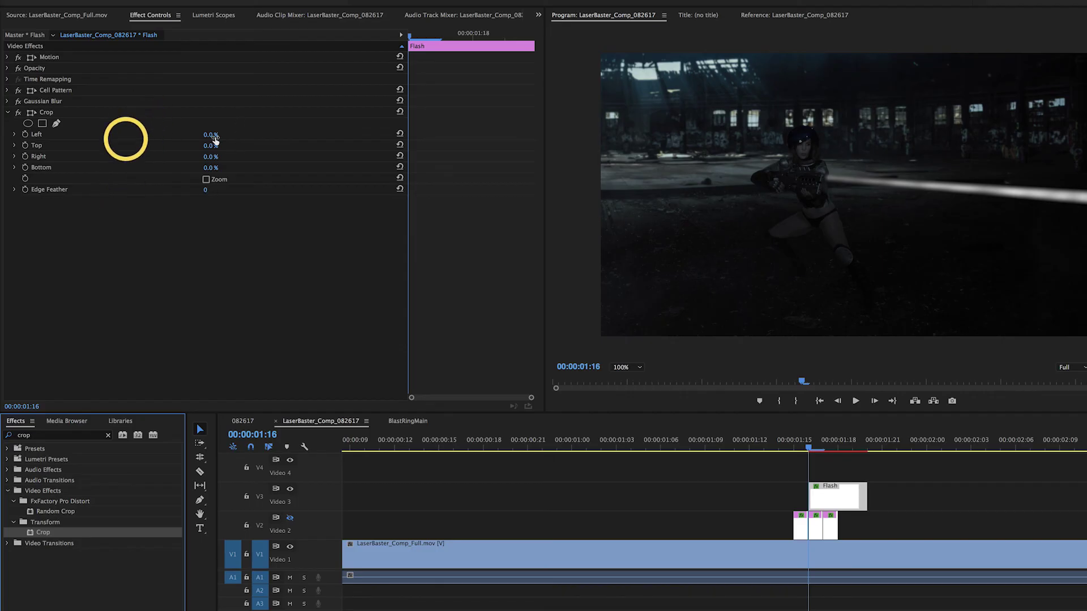
Set the Crop effect's edge feather to 39 and keyframe its Left value at 28% at 00:00:01:16.
{"action": "left_click", "coordinate": [209, 134]}
{"action": "mouse_move", "coordinate": [211, 135]}
{"action": "left_mouse_down"}
{"action": "mouse_move", "coordinate": [267, 134]}
{"action": "mouse_move", "coordinate": [223, 135]}
{"action": "left_mouse_up"}
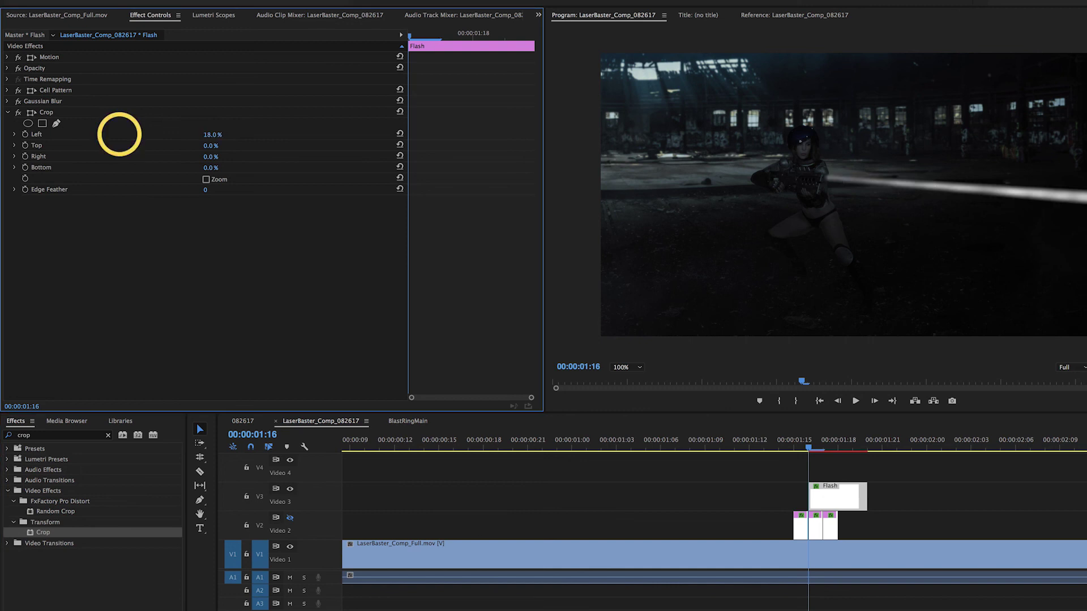
{"action": "mouse_move", "coordinate": [210, 156]}
{"action": "left_mouse_down"}
{"action": "mouse_move", "coordinate": [227, 156]}
{"action": "mouse_move", "coordinate": [193, 156]}
{"action": "left_mouse_up"}
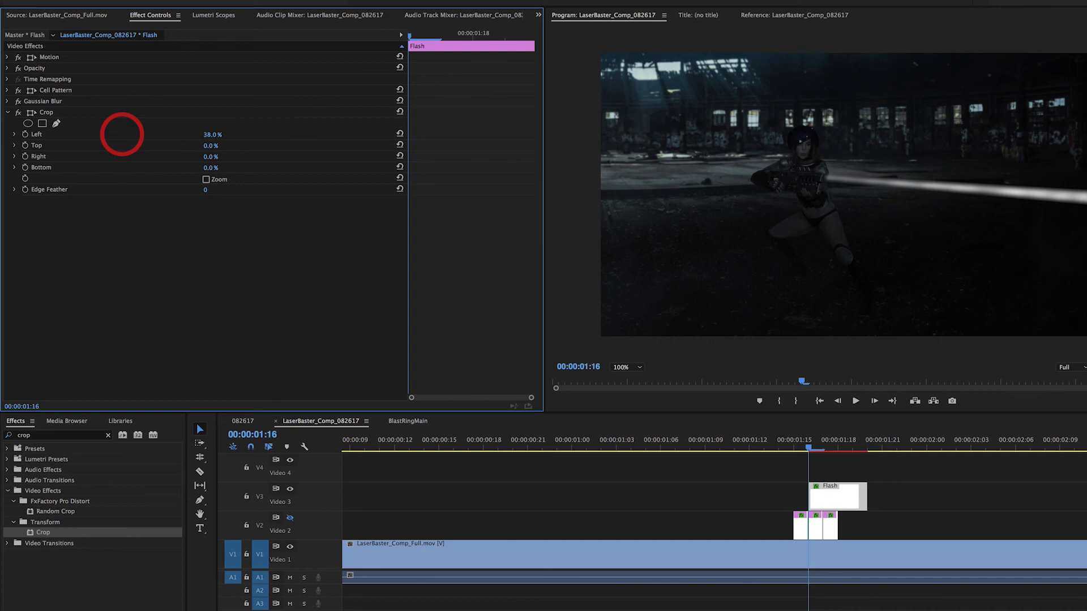
{"action": "left_click_drag", "start_coordinate": [121, 134], "coordinate": [121, 134]}
{"action": "left_click_drag", "start_coordinate": [214, 190], "coordinate": [206, 191]}
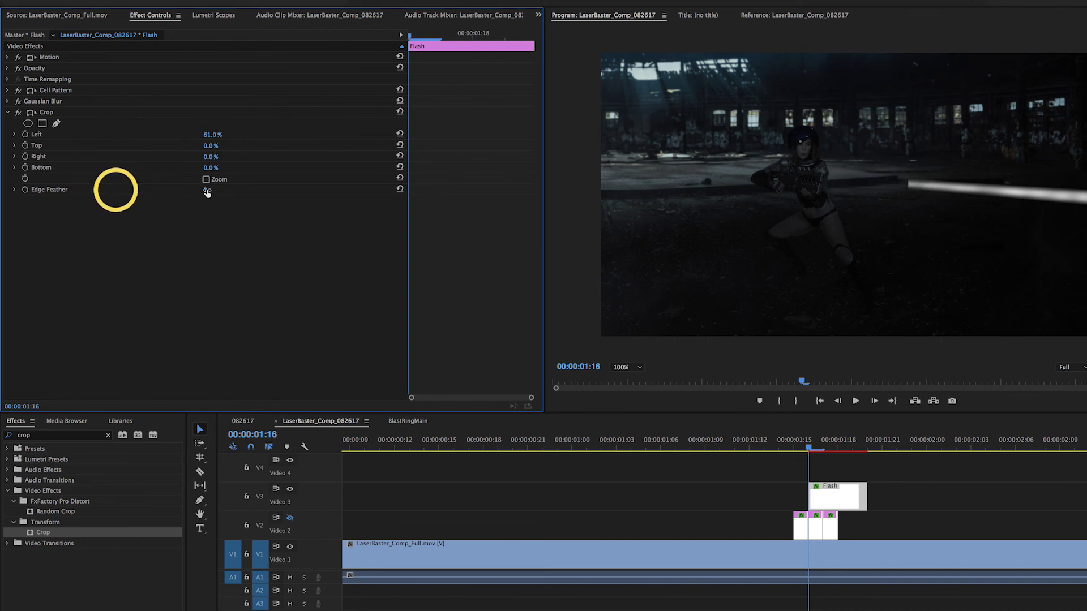
{"action": "left_click_drag", "start_coordinate": [117, 136], "coordinate": [119, 136]}
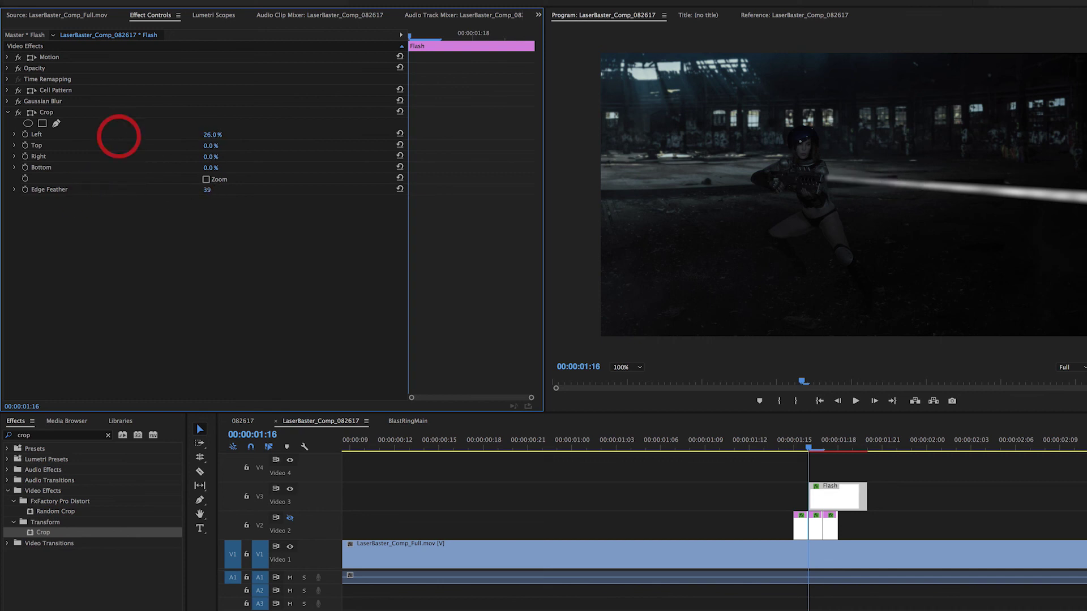
{"action": "left_click", "coordinate": [27, 136]}
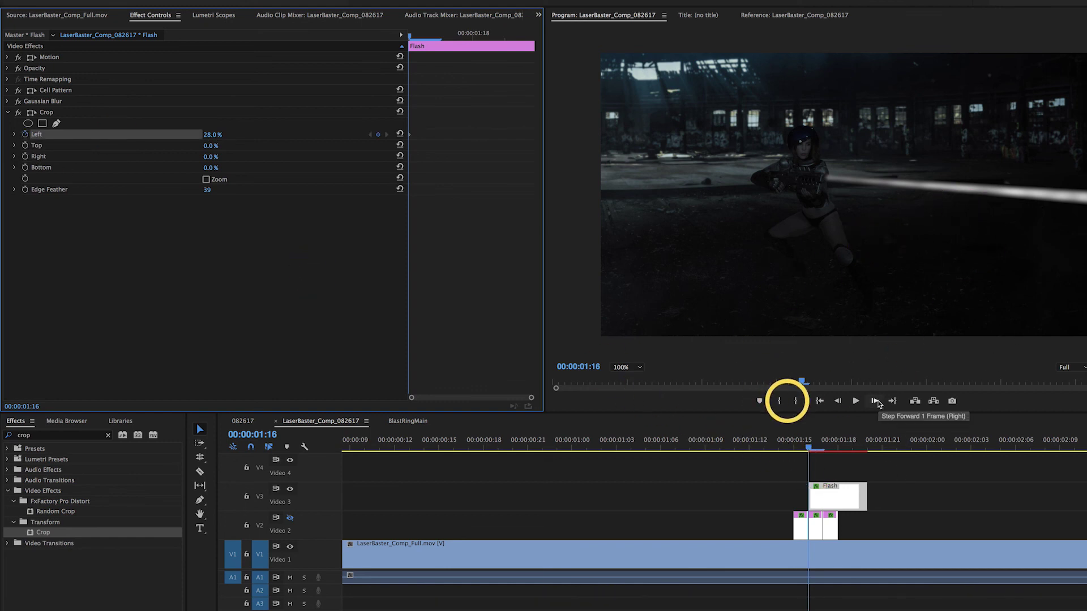
Trim the beam clip's end to 00:00:01:22 and keyframe its Crop Left value to 100% at 00:00:01:20.
{"action": "left_click", "coordinate": [874, 401]}
{"action": "left_click", "coordinate": [875, 401]}
{"action": "left_click", "coordinate": [875, 401]}
{"action": "left_click", "coordinate": [874, 401]}
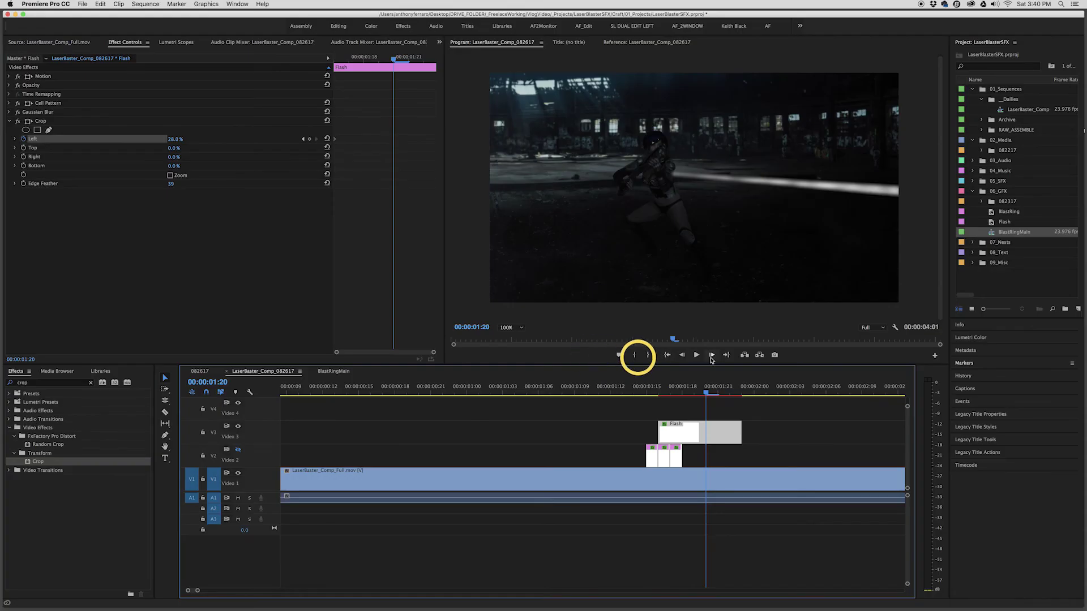
{"action": "left_click", "coordinate": [874, 401]}
{"action": "left_click", "coordinate": [874, 401]}
{"action": "left_click_drag", "start_coordinate": [737, 424], "coordinate": [730, 426]}
{"action": "left_click", "coordinate": [683, 354]}
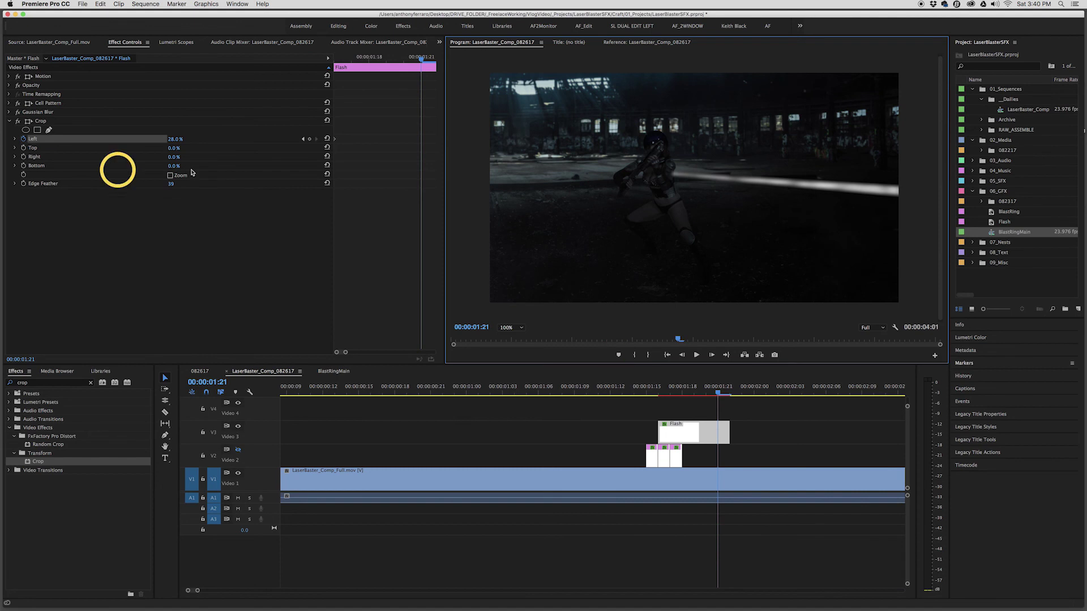
{"action": "left_click", "coordinate": [175, 140]}
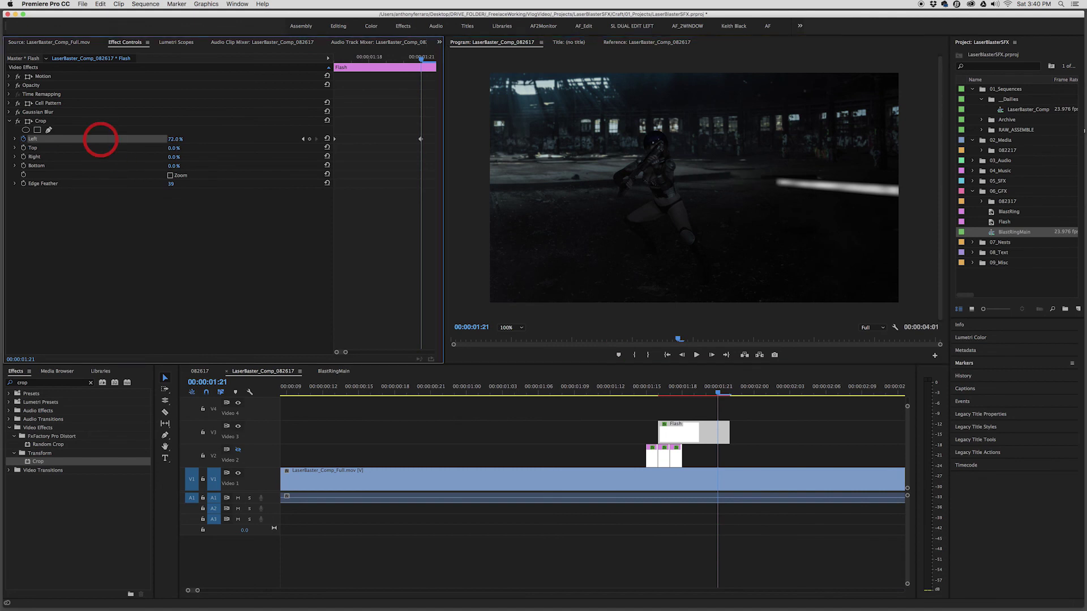
Keyframe the Crop Right value at 47% at 00:00:01:17, 2% at 00:00:01:19 and 5% at 00:00:01:20.
{"action": "left_click", "coordinate": [98, 158]}
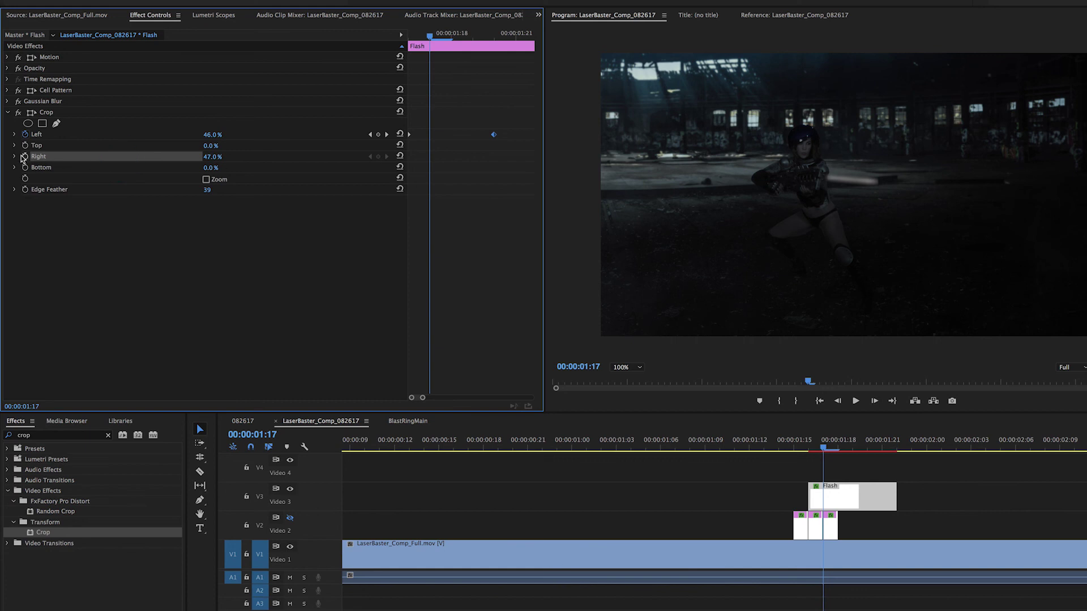
{"action": "left_click", "coordinate": [484, 39]}
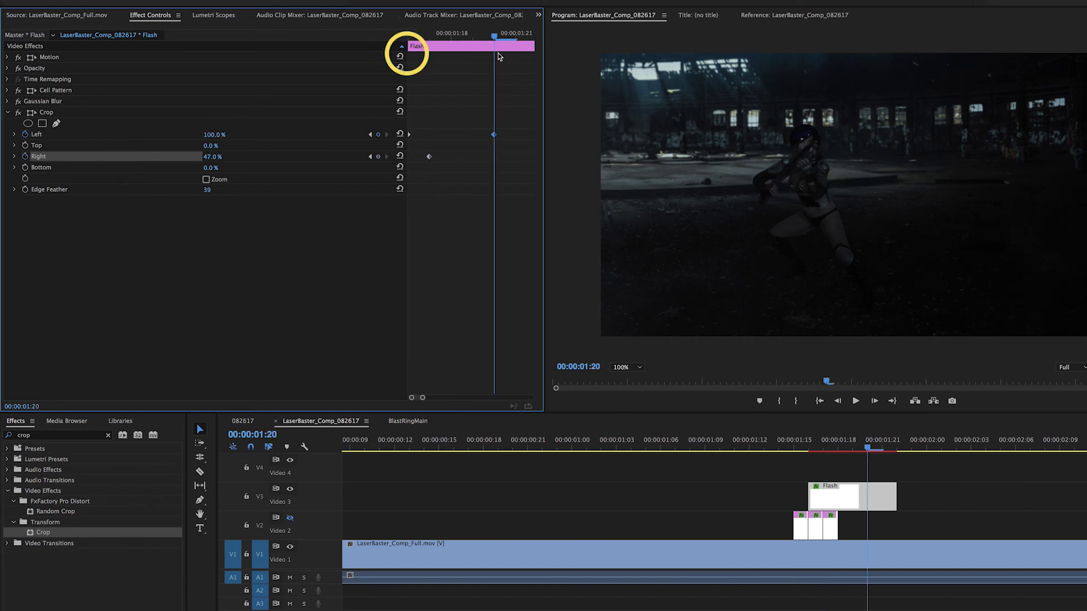
{"action": "key", "text": "Left"}
{"action": "left_click_drag", "start_coordinate": [210, 157], "coordinate": [178, 157]}
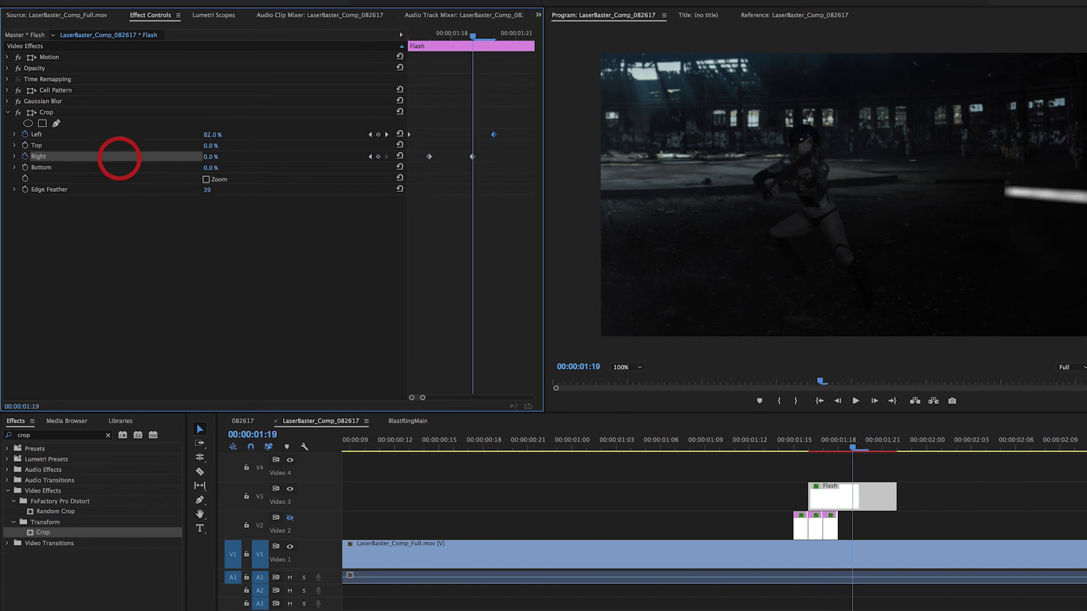
{"action": "left_click_drag", "start_coordinate": [472, 156], "coordinate": [493, 157]}
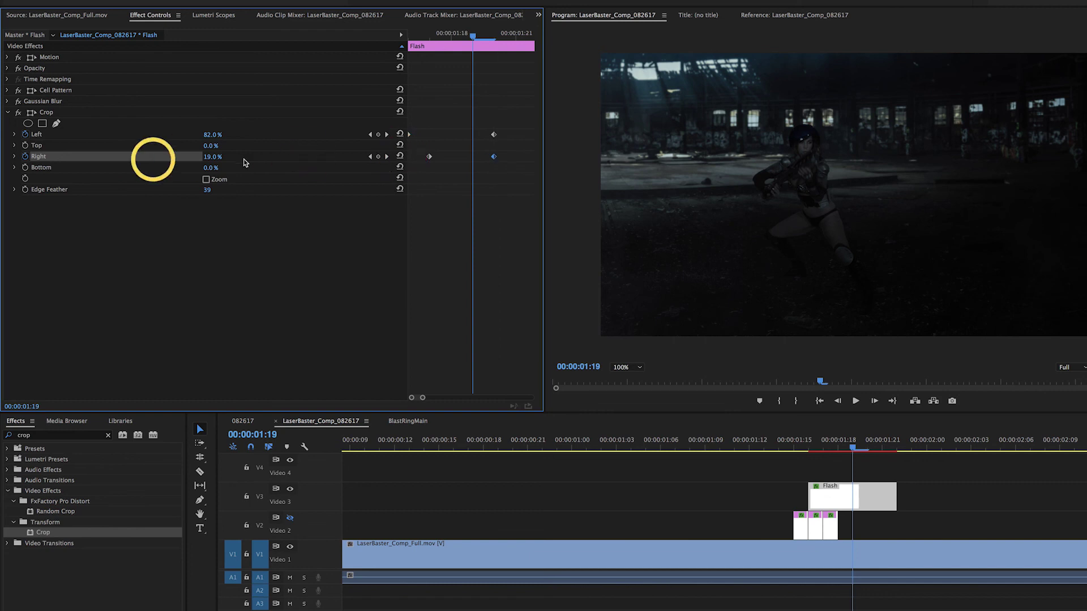
{"action": "left_click_drag", "start_coordinate": [214, 157], "coordinate": [209, 157]}
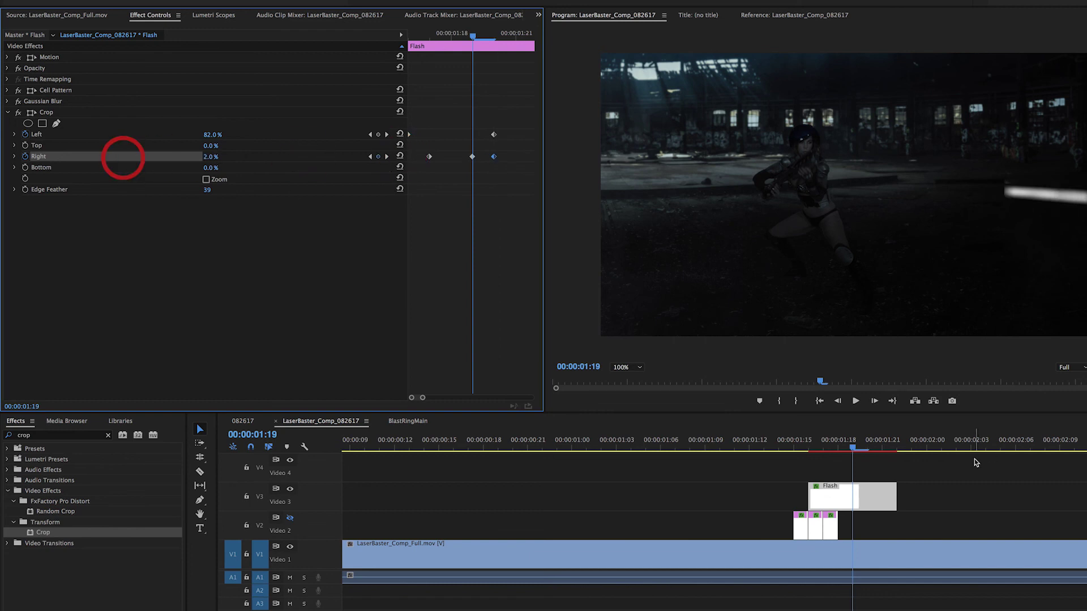
Play back the beam several times from about 00:00:01:09 to check how it travels out of the gun.
{"action": "left_click_drag", "start_coordinate": [853, 445], "coordinate": [711, 442]}
{"action": "key", "text": "space"}
{"action": "key", "text": "space"}
{"action": "left_click", "coordinate": [795, 443]}
{"action": "key", "text": "space"}
{"action": "key", "text": "space"}
{"action": "left_click", "coordinate": [710, 442]}
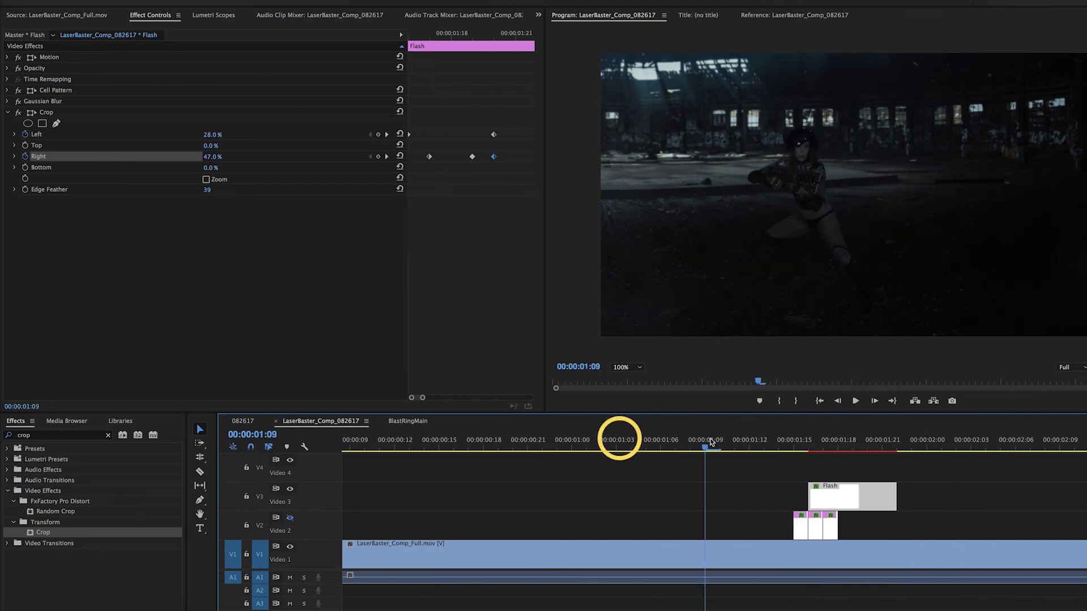
{"action": "key", "text": "space"}
{"action": "key", "text": "space"}
{"action": "left_click", "coordinate": [711, 442]}
{"action": "key", "text": "space"}
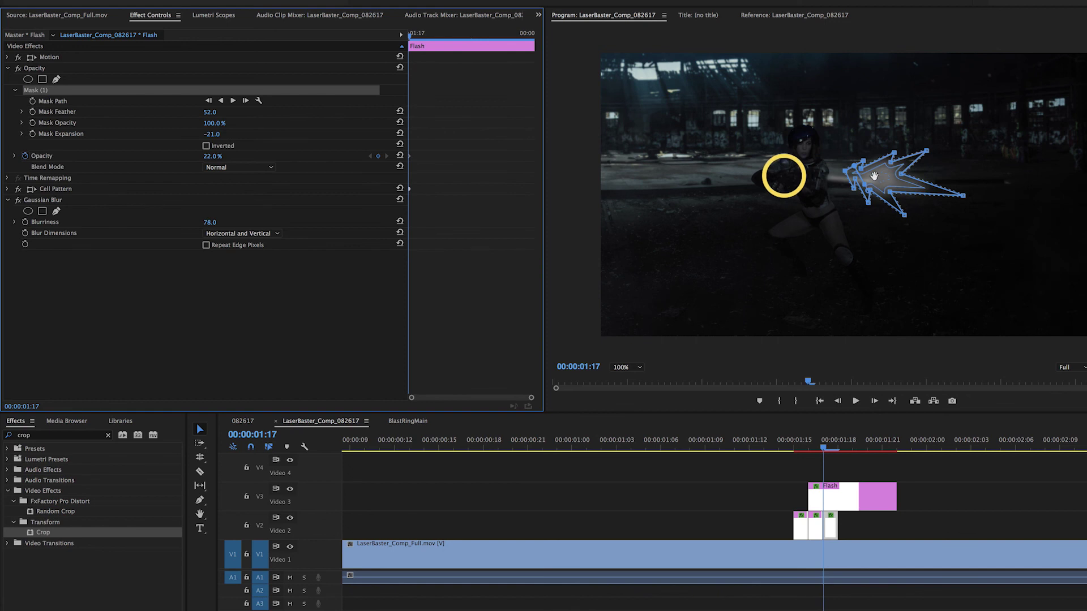
{"action": "left_click", "coordinate": [19, 158]}
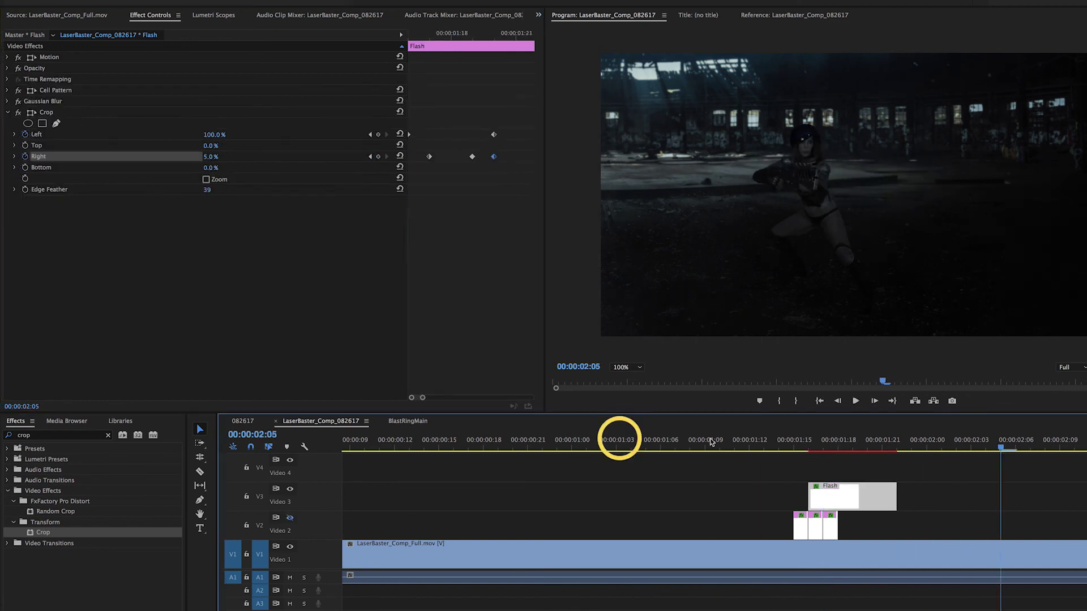
{"action": "left_click", "coordinate": [711, 442]}
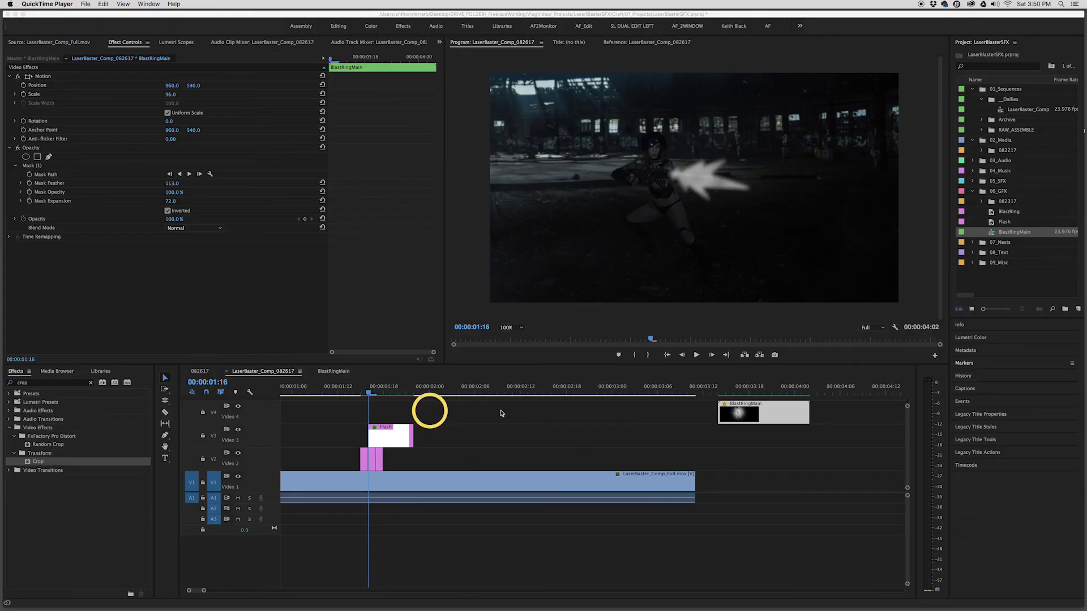
Move the BlastRingMain clip on Video 4 to start at 00:00:01:16, above the beam clip.
{"action": "left_click", "coordinate": [493, 413]}
{"action": "left_click_drag", "start_coordinate": [353, 389], "coordinate": [370, 393]}
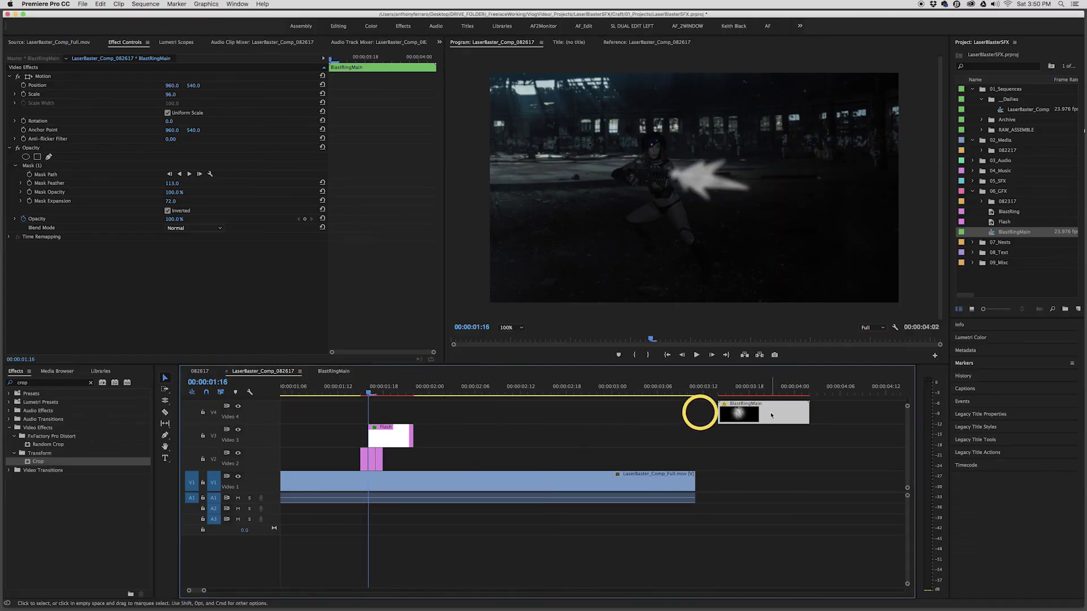
{"action": "left_click_drag", "start_coordinate": [771, 416], "coordinate": [427, 409]}
Keyframe the BlastRingMain clip's scale at 96 at 00:00:02:03 and 15 at 00:00:01:16.
{"action": "left_click_drag", "start_coordinate": [311, 391], "coordinate": [456, 388]}
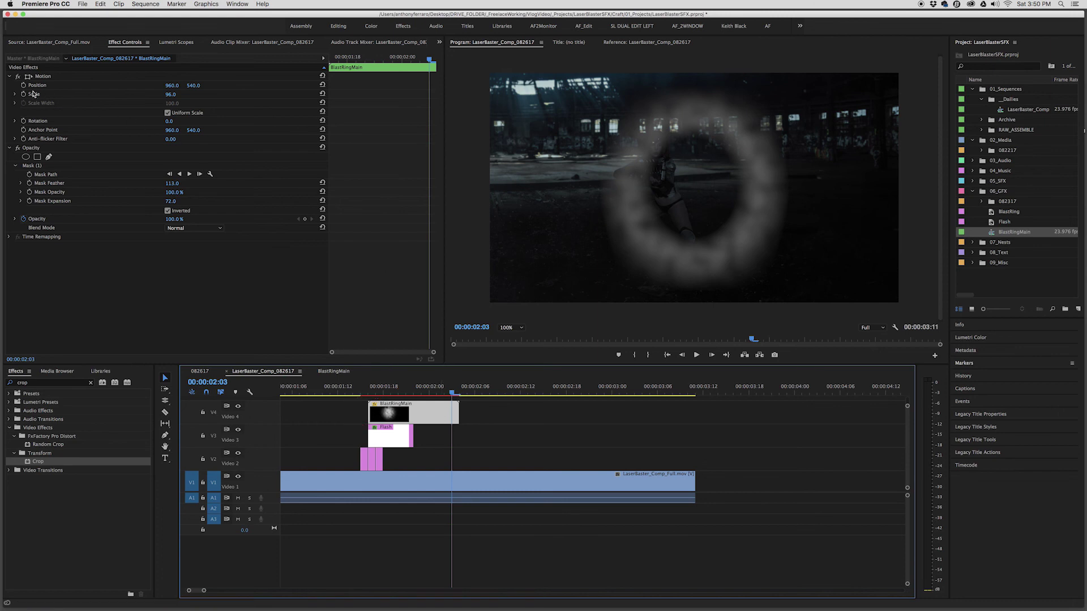
{"action": "left_click", "coordinate": [24, 94]}
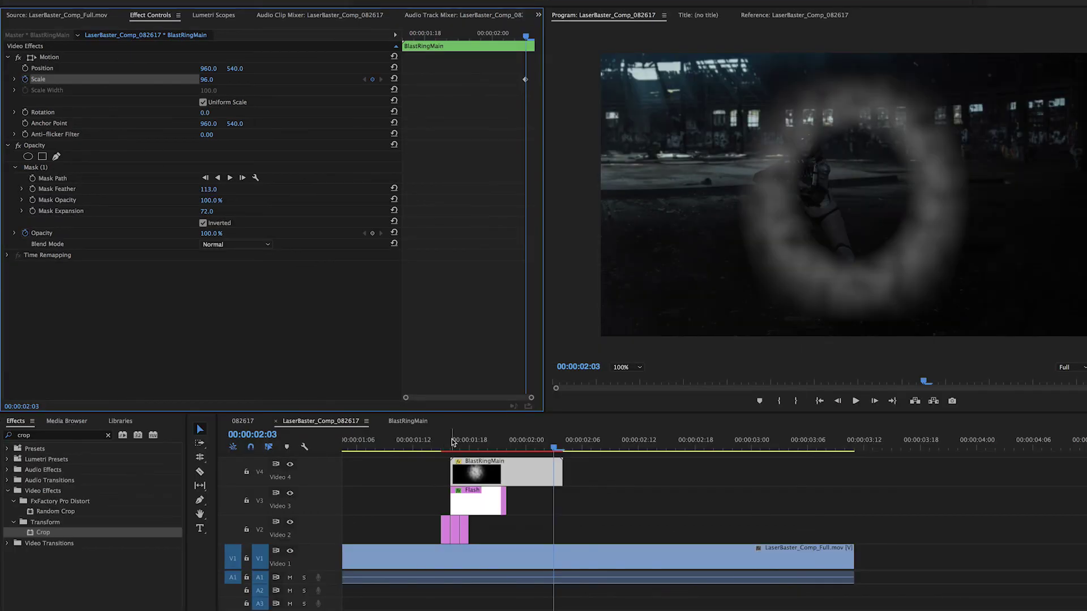
{"action": "left_click", "coordinate": [453, 446]}
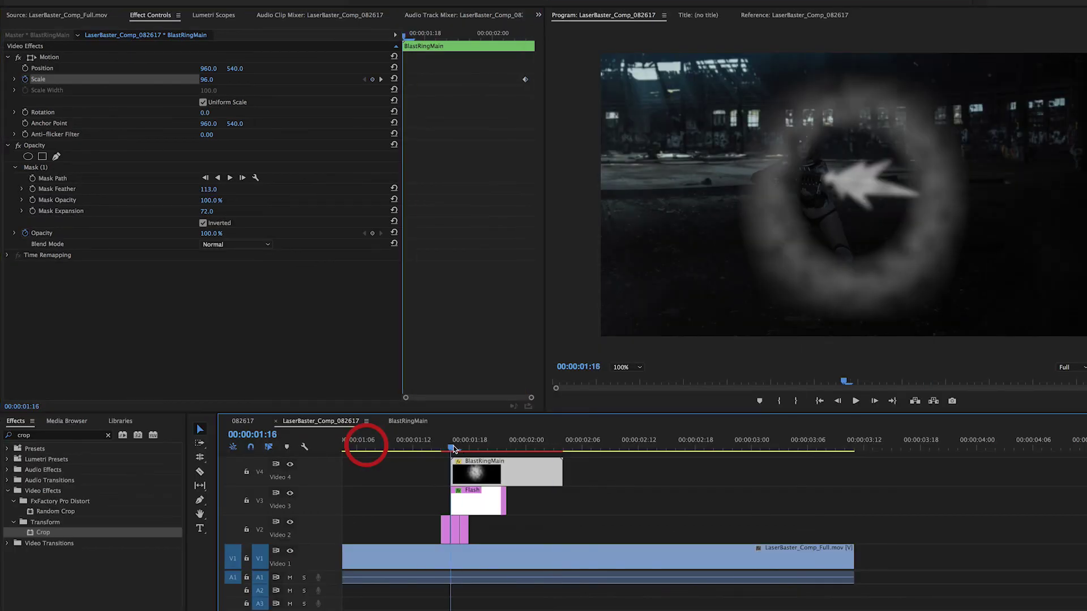
{"action": "left_click_drag", "start_coordinate": [207, 79], "coordinate": [117, 80]}
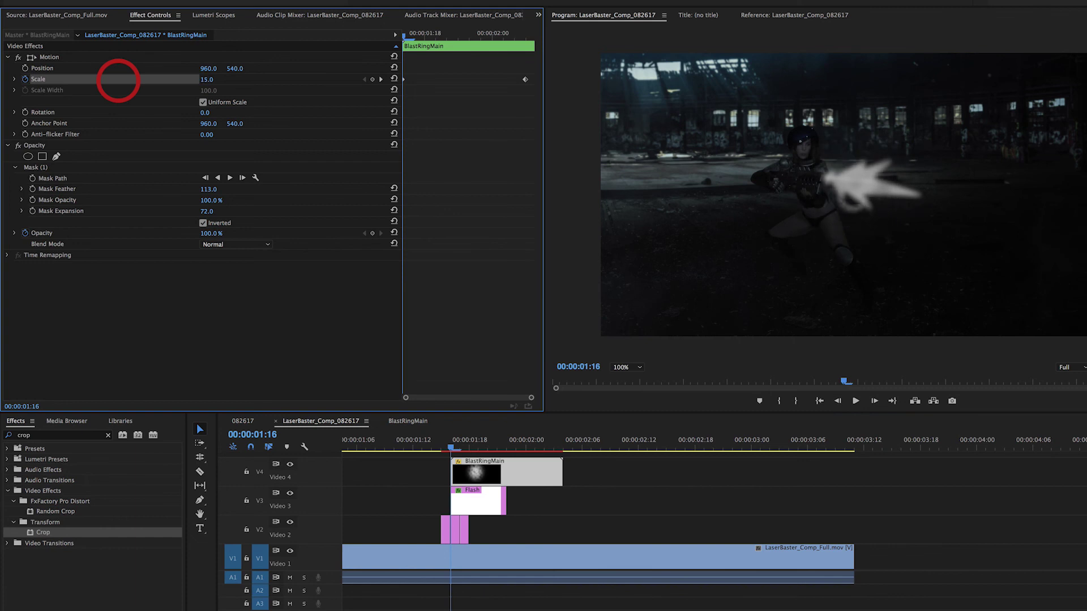
Set the BlastRingMain clip's position to 874, 487 with a starting scale of 14 at 00:00:01:16, and preview the expansion.
{"action": "left_click_drag", "start_coordinate": [211, 69], "coordinate": [205, 70]}
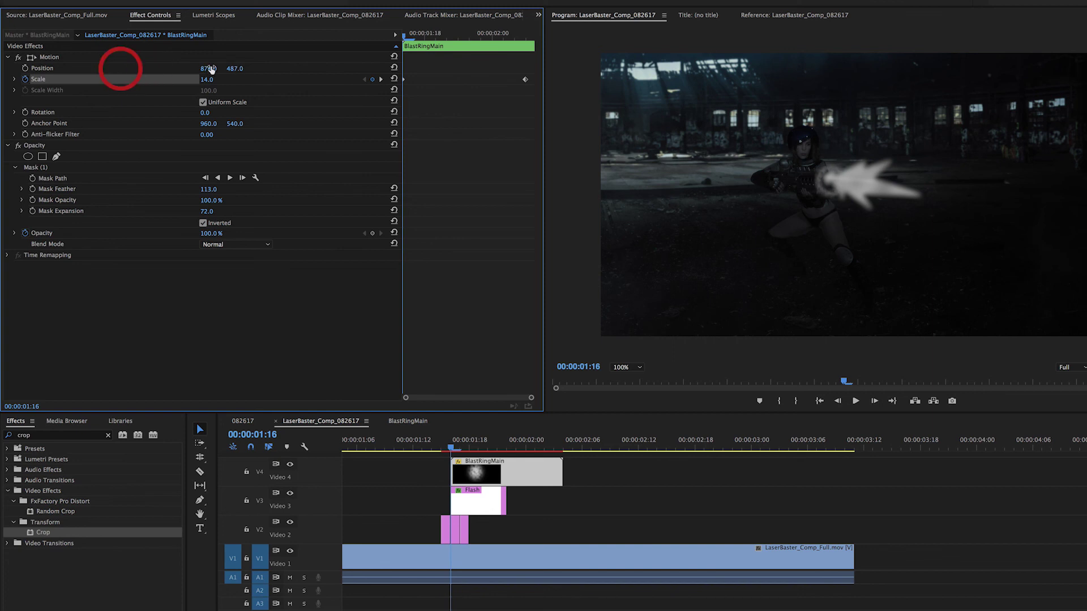
{"action": "key", "text": "space"}
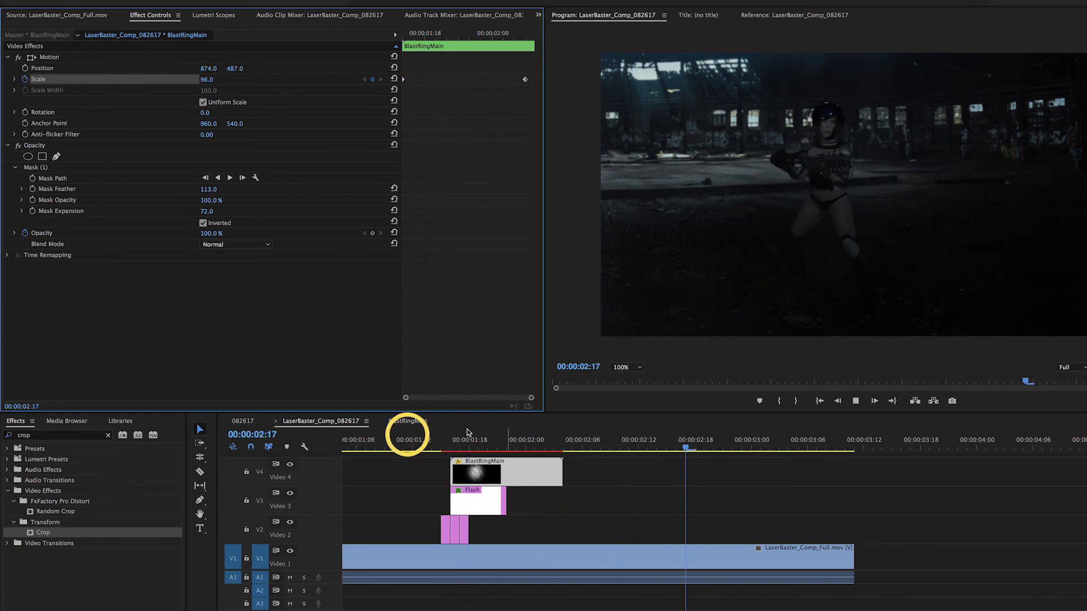
{"action": "left_click_drag", "start_coordinate": [451, 444], "coordinate": [507, 448]}
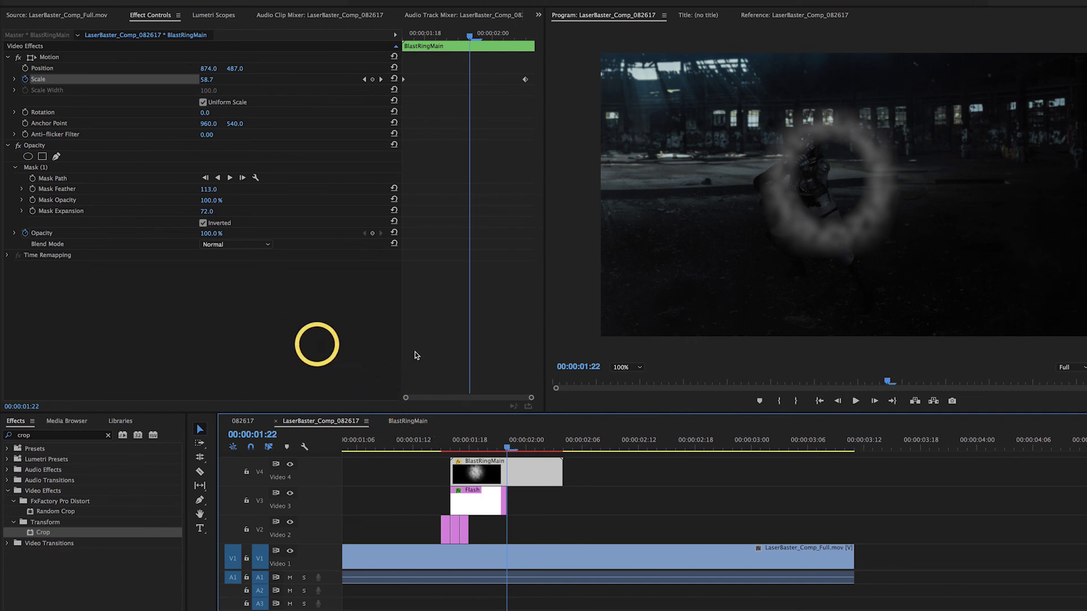
{"action": "left_click_drag", "start_coordinate": [422, 444], "coordinate": [505, 442]}
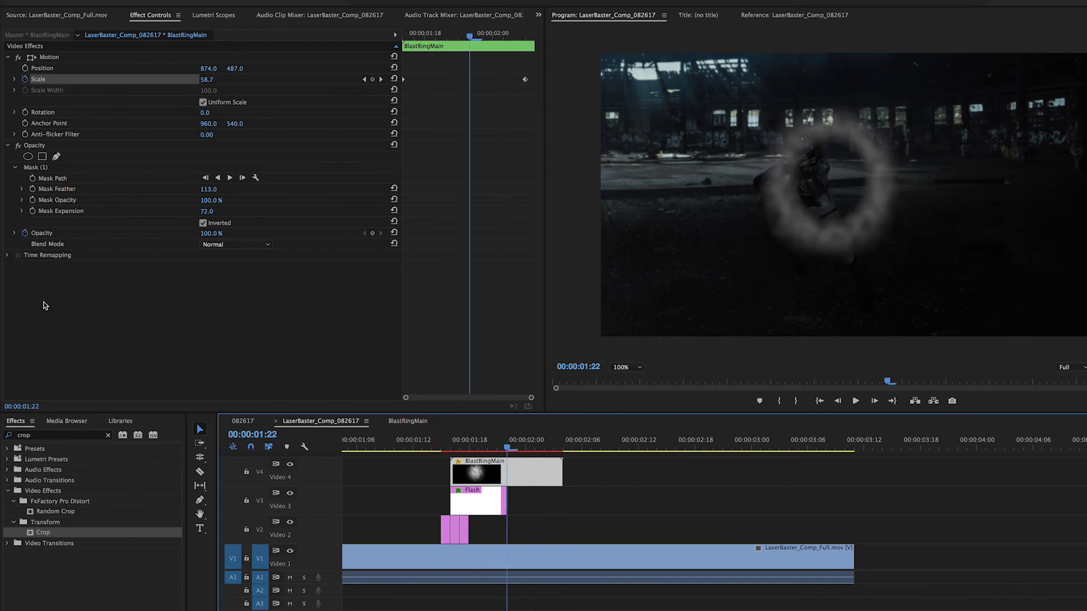
Keyframe the BlastRingMain clip's opacity at 100% at 00:00:01:22 and 0% at 00:00:02:03.
{"action": "left_click", "coordinate": [169, 256]}
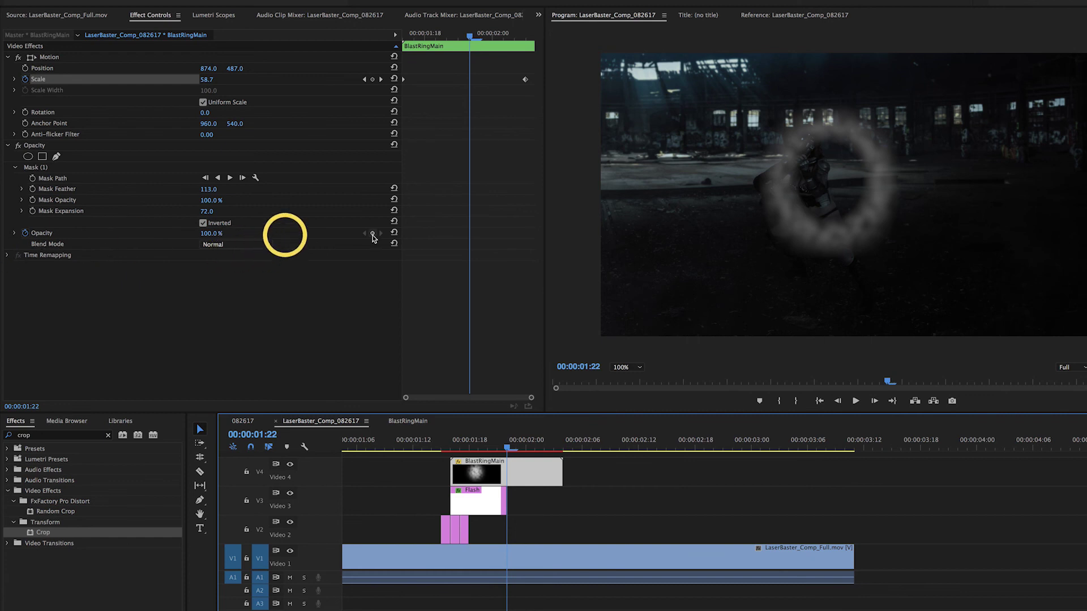
{"action": "left_click", "coordinate": [373, 233]}
{"action": "left_click", "coordinate": [294, 196]}
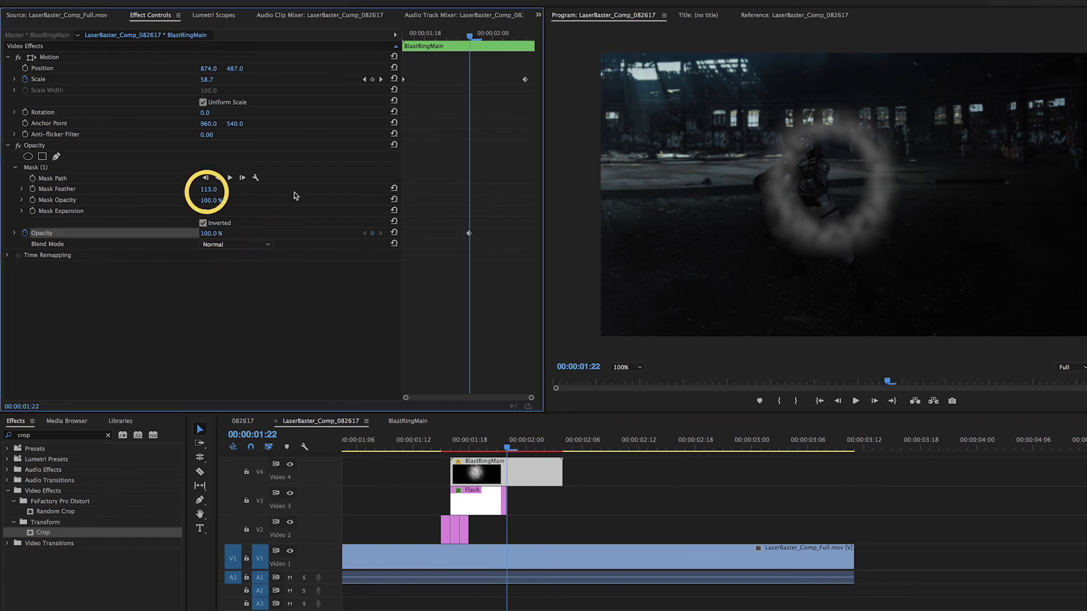
{"action": "left_click_drag", "start_coordinate": [472, 38], "coordinate": [526, 47]}
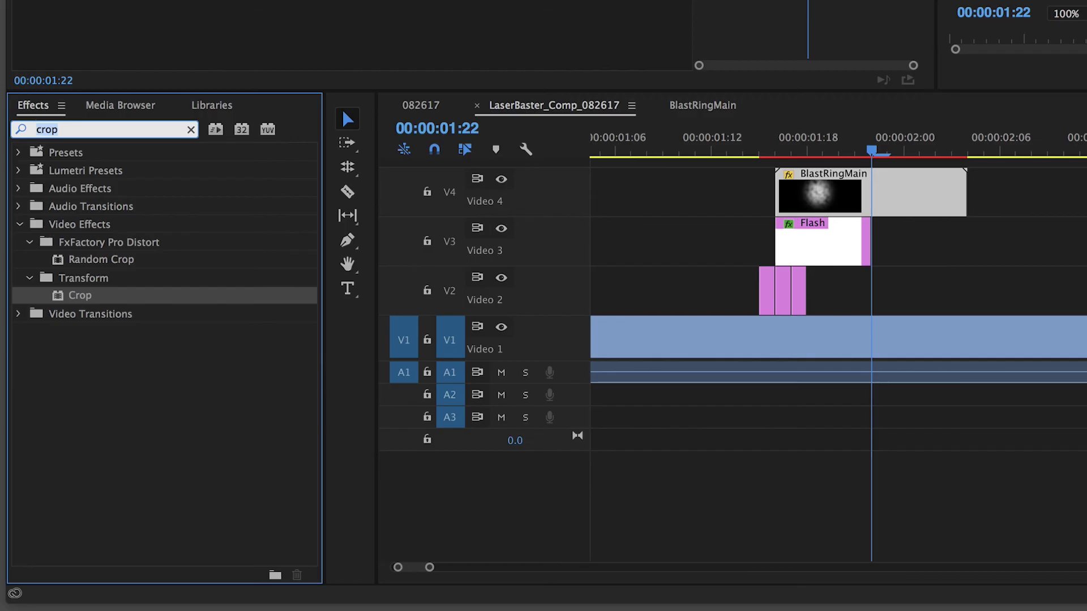
Find the Gaussian Blur effect by searching for "blur" and apply it to the BlastRingMain clip.
{"action": "type", "text": "blu"}
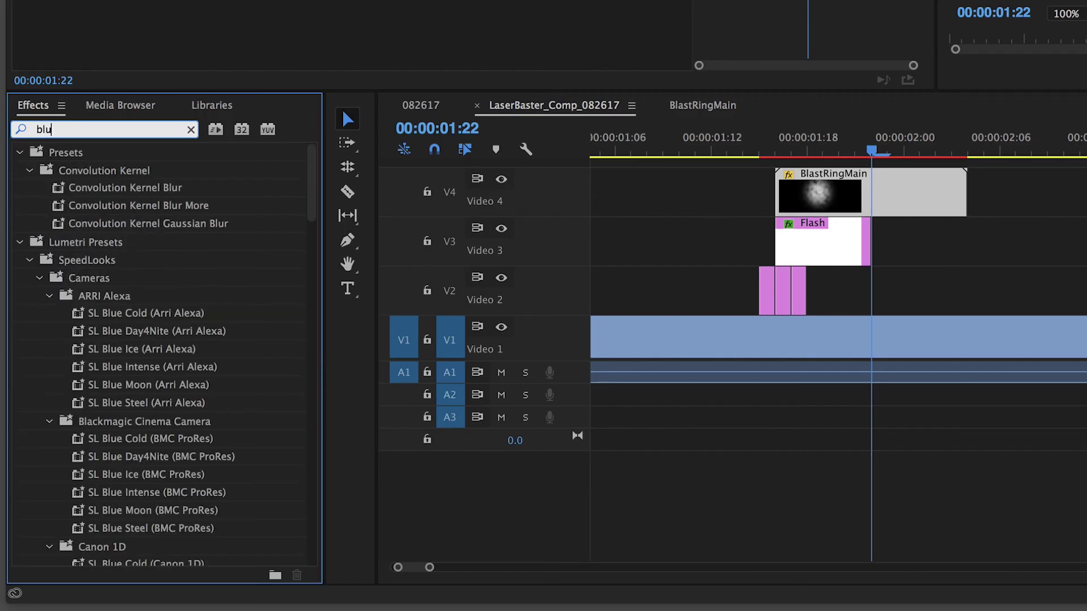
{"action": "type", "text": "r"}
{"action": "left_click_drag", "start_coordinate": [108, 425], "coordinate": [140, 97]}
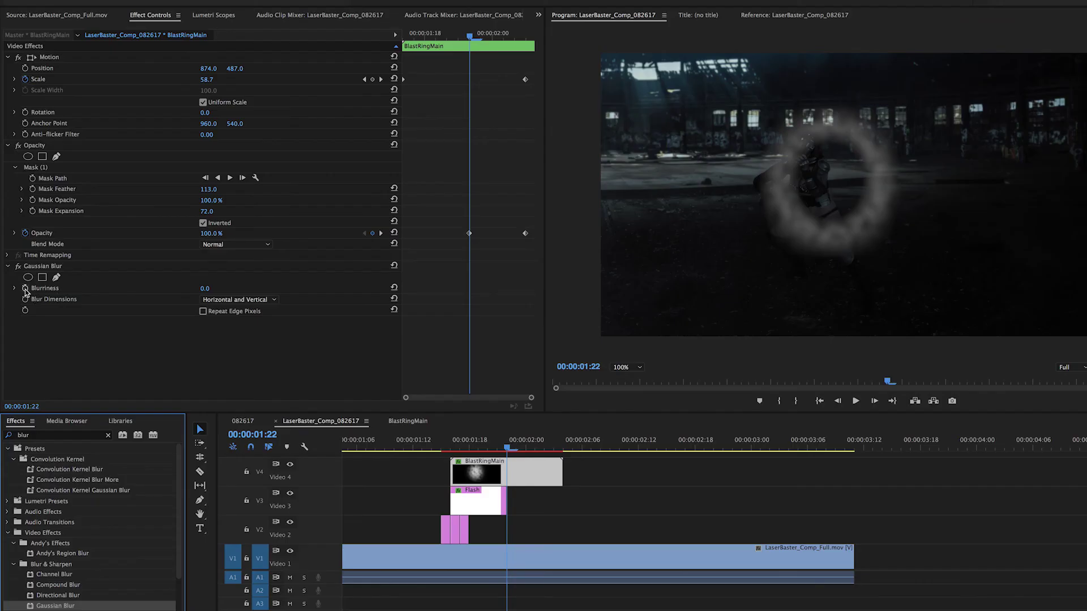
Keyframe the Gaussian Blur's Blurriness at 0 at 00:00:01:22 and 152 at 00:00:02:03, and play back the result.
{"action": "left_click", "coordinate": [25, 288]}
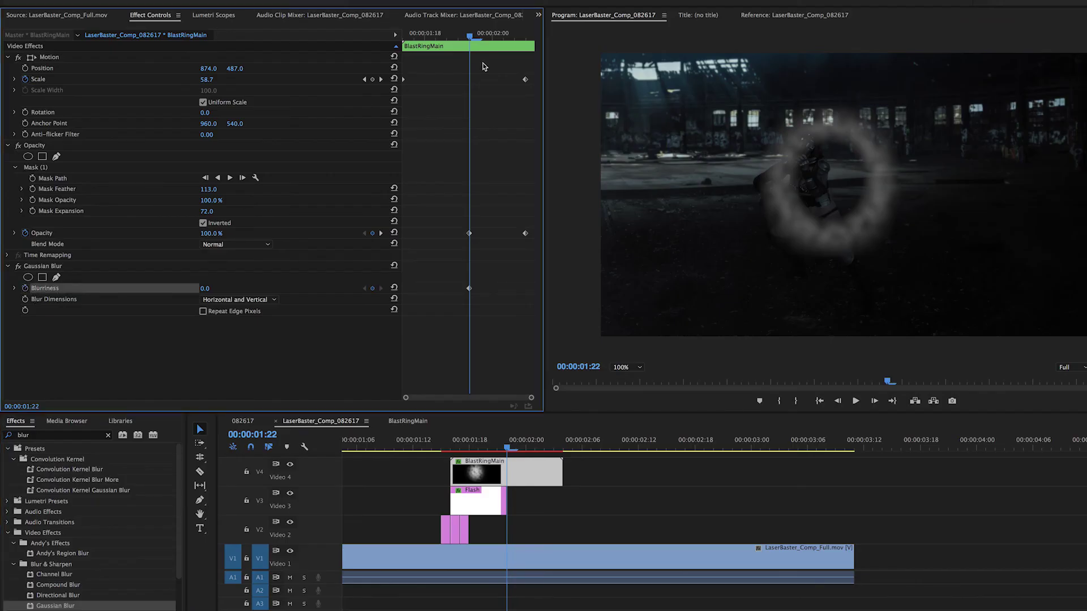
{"action": "left_click_drag", "start_coordinate": [470, 35], "coordinate": [489, 38]}
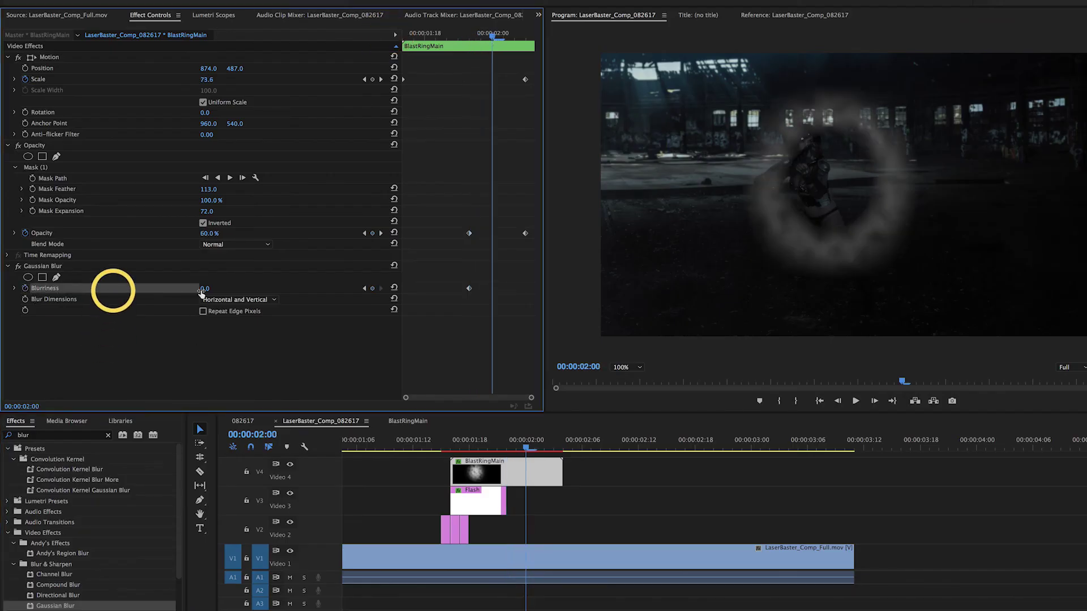
{"action": "left_click_drag", "start_coordinate": [116, 289], "coordinate": [116, 289]}
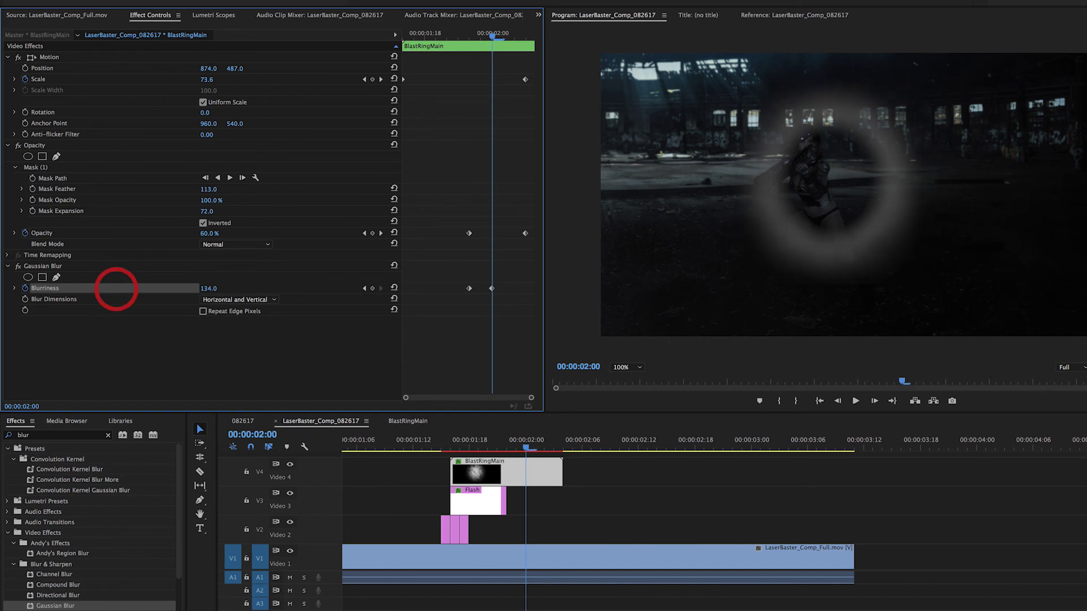
{"action": "left_click", "coordinate": [525, 36]}
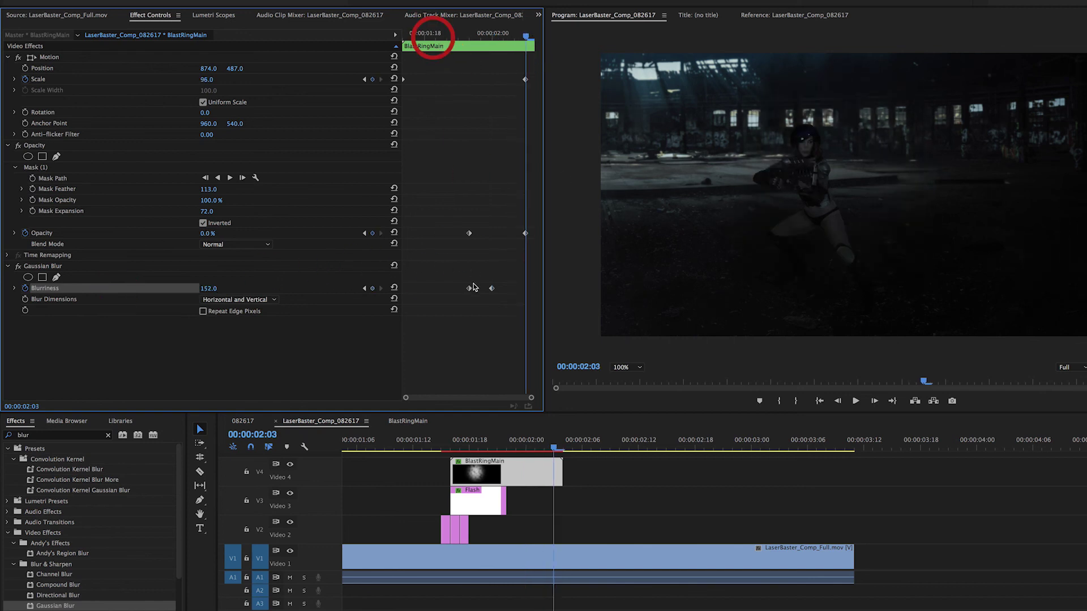
{"action": "left_click_drag", "start_coordinate": [495, 288], "coordinate": [525, 288]}
{"action": "left_click_drag", "start_coordinate": [422, 32], "coordinate": [399, 39]}
{"action": "key", "text": "space"}
{"action": "key", "text": "space"}
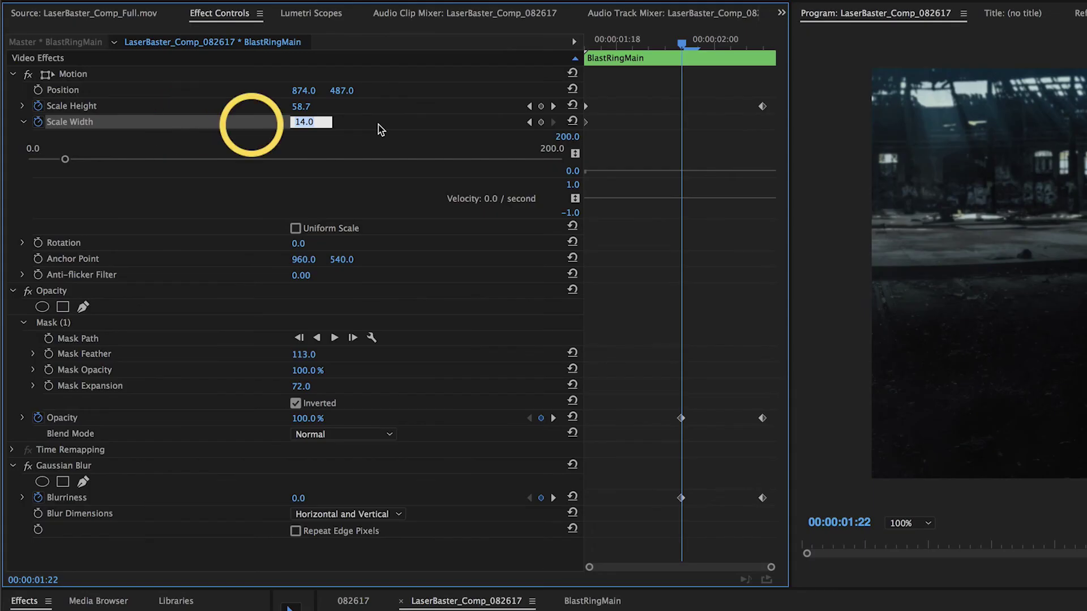
Keyframe the ring's Scale Width at 58.7 at 00:00:01:22 and 183.7 at 00:00:02:03, and add a Scale Height keyframe at 00:00:01:22.
{"action": "type", "text": "58.7"}
{"action": "key", "text": "Return"}
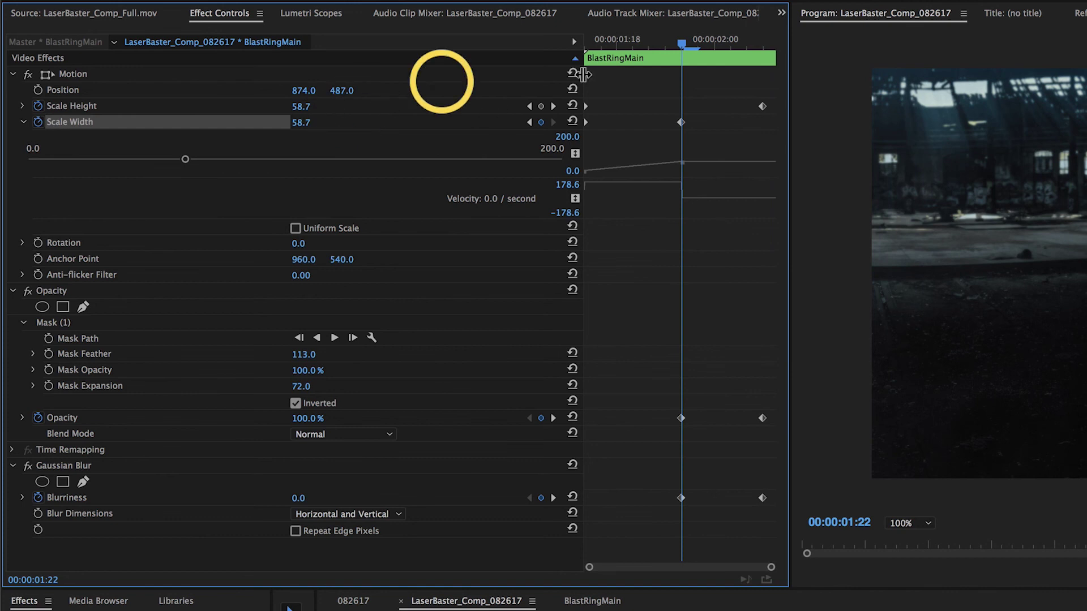
{"action": "left_click", "coordinate": [542, 107]}
{"action": "left_click_drag", "start_coordinate": [690, 43], "coordinate": [723, 51]}
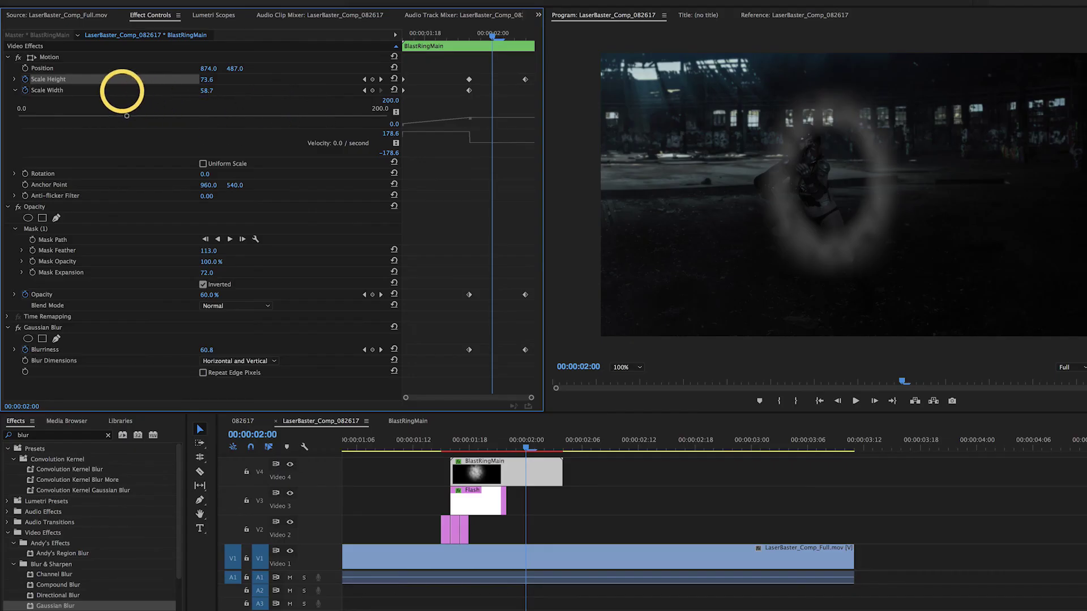
{"action": "left_click_drag", "start_coordinate": [303, 122], "coordinate": [358, 123]}
{"action": "left_click_drag", "start_coordinate": [247, 91], "coordinate": [281, 90]}
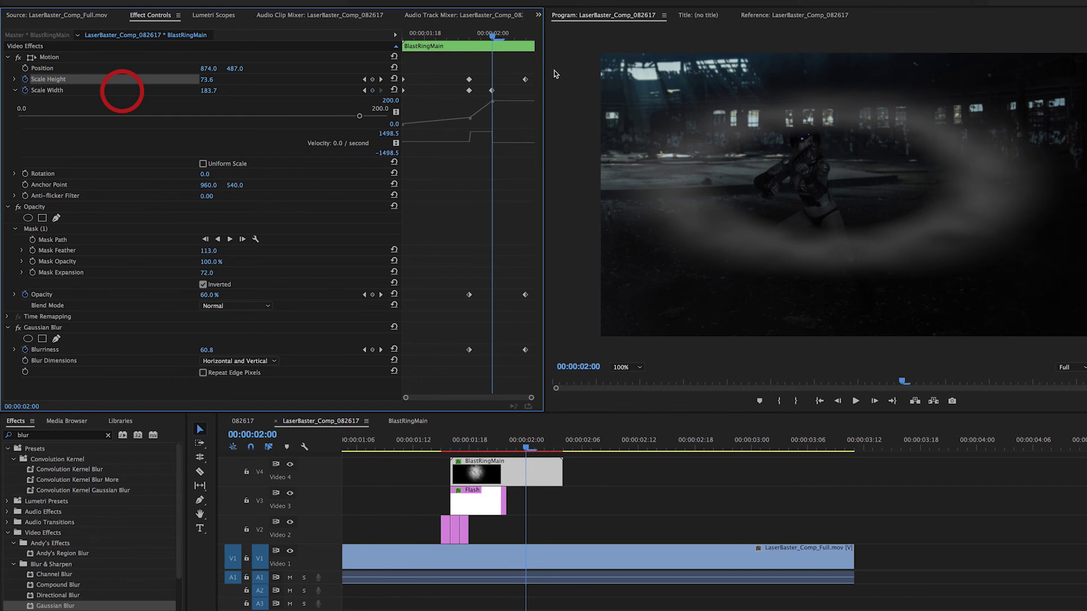
{"action": "left_click_drag", "start_coordinate": [491, 91], "coordinate": [525, 91]}
Play back the shot several times from about 00:00:01:16 to check how the blast ring stretches and fades.
{"action": "key", "text": "space"}
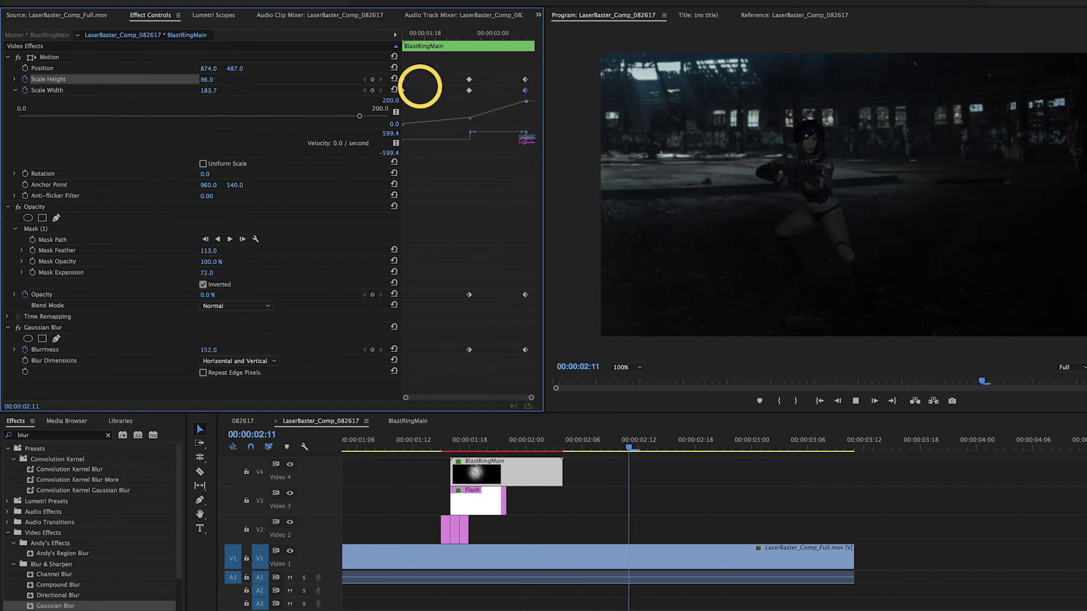
{"action": "key", "text": "space"}
{"action": "left_click", "coordinate": [446, 447]}
{"action": "key", "text": "space"}
{"action": "left_click", "coordinate": [446, 448]}
{"action": "key", "text": "space"}
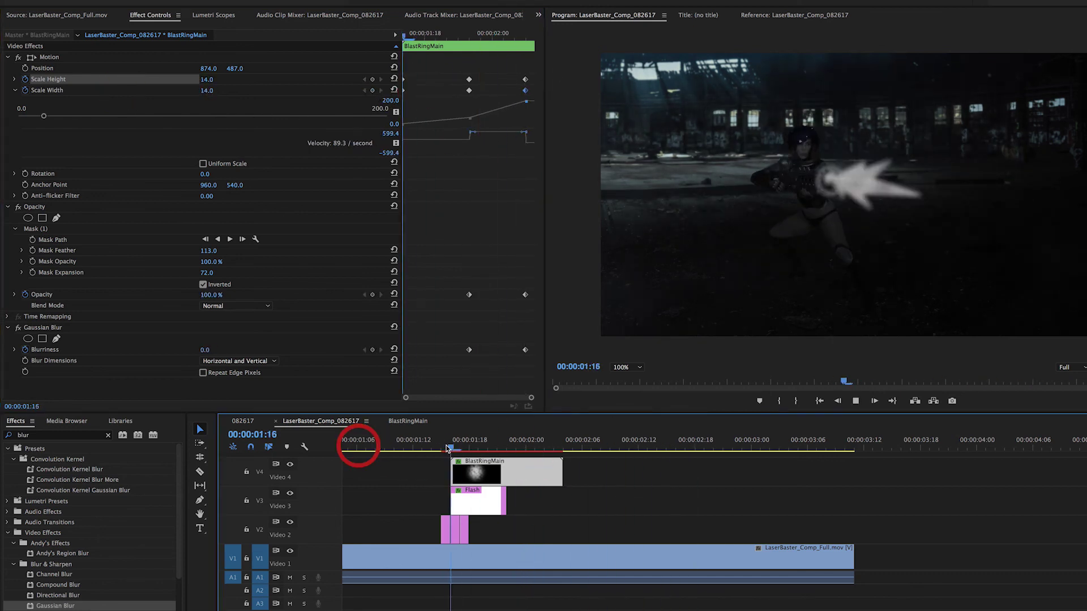
{"action": "left_click", "coordinate": [447, 449]}
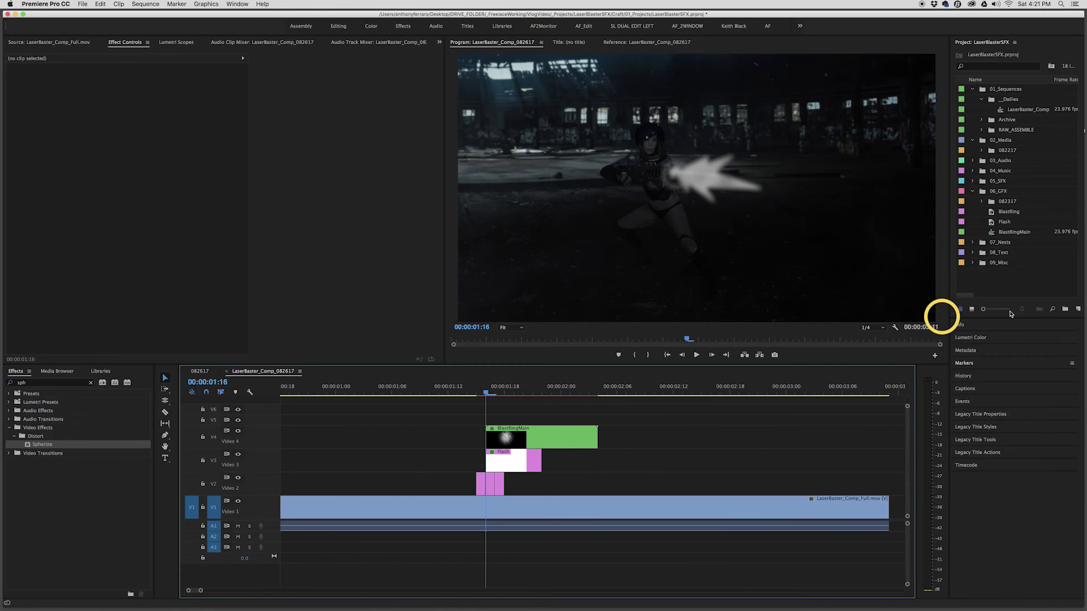
Create a new adjustment layer with the default settings and file it in the 06_GFX bin.
{"action": "left_click", "coordinate": [994, 284]}
{"action": "right_click", "coordinate": [990, 278]}
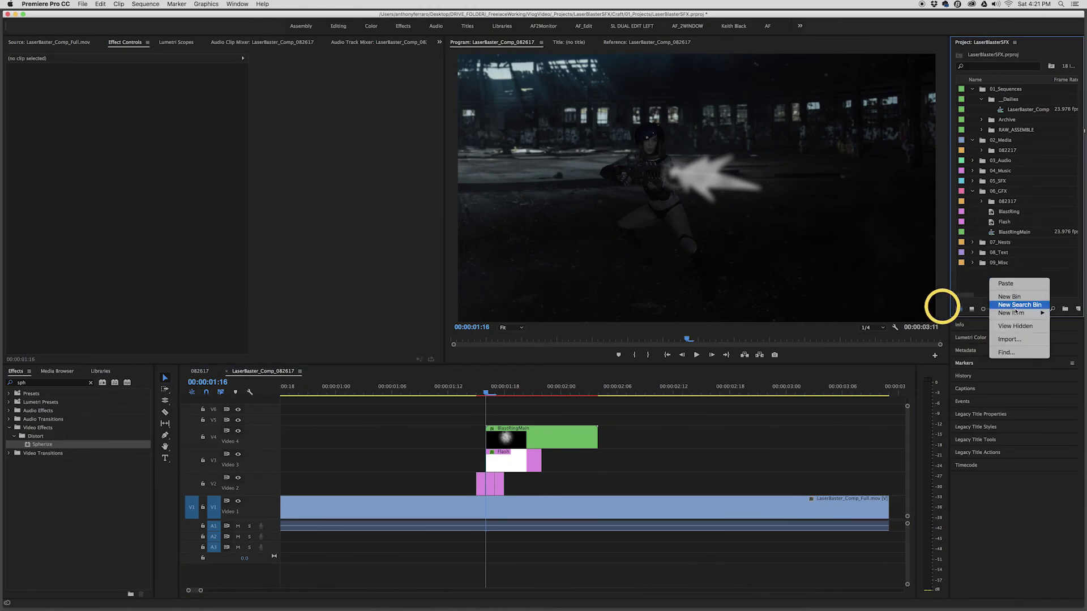
{"action": "mouse_move", "coordinate": [1002, 311]}
{"action": "left_click", "coordinate": [863, 325]}
{"action": "left_click", "coordinate": [597, 343]}
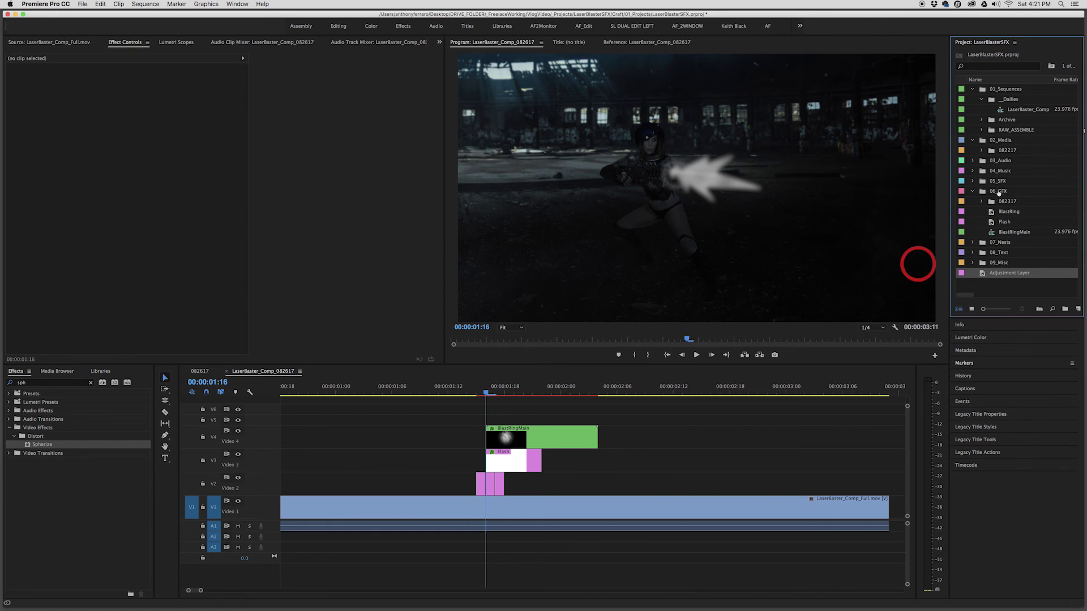
{"action": "left_click_drag", "start_coordinate": [999, 192], "coordinate": [598, 391]}
Place the adjustment layer on Video 5 from 00:00:01:16 and cut off the excess after 00:00:02:04, matching the BlastRingMain clip's end.
{"action": "left_click", "coordinate": [566, 420]}
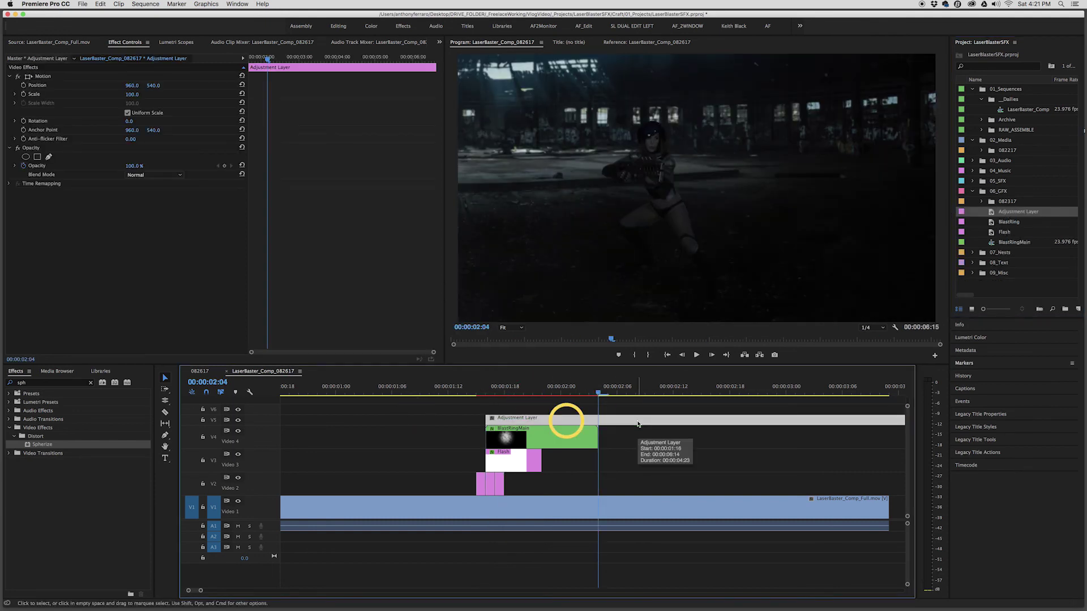
{"action": "key", "text": "super+k"}
{"action": "left_click", "coordinate": [637, 423]}
{"action": "key", "text": "Delete"}
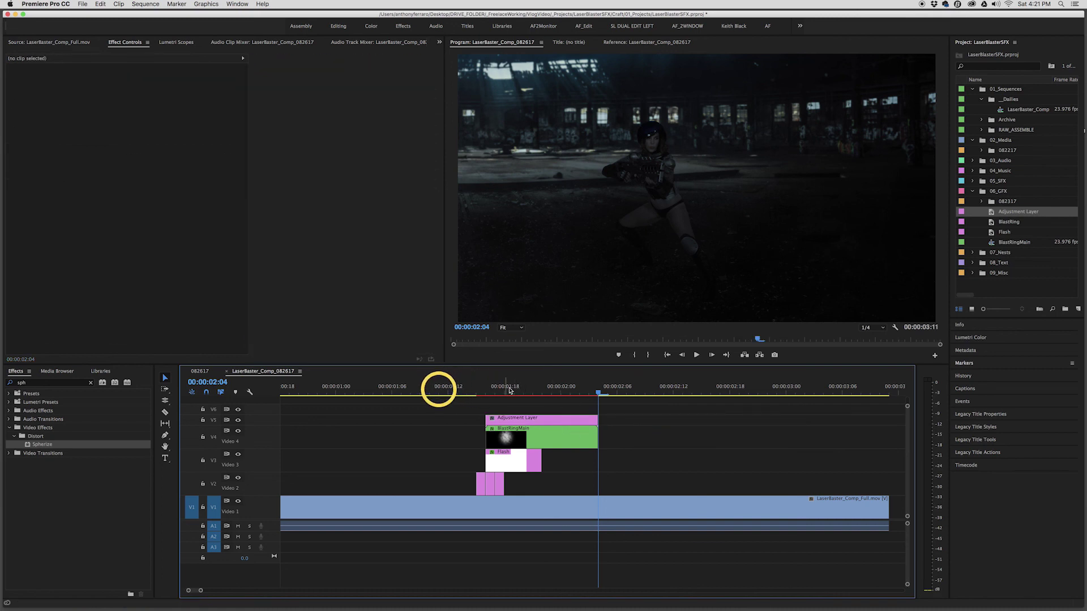
Find the Spherize effect by searching for "spher" and apply it to the adjustment layer, with the playhead at 00:00:01:16.
{"action": "left_click_drag", "start_coordinate": [509, 390], "coordinate": [490, 389]}
{"action": "left_click", "coordinate": [536, 422]}
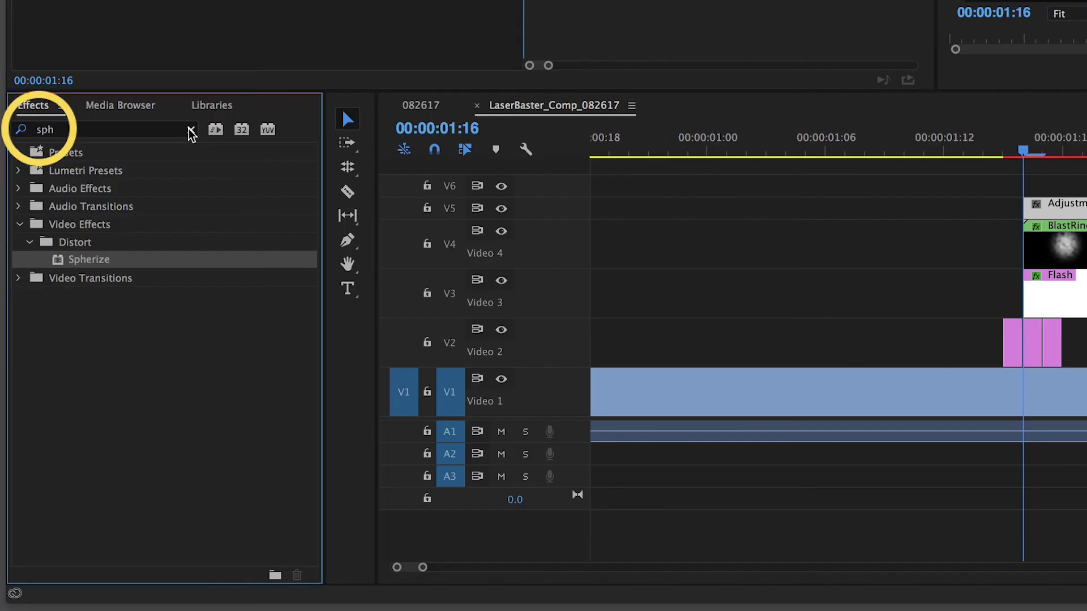
{"action": "double_click", "coordinate": [15, 382]}
{"action": "type", "text": "s"}
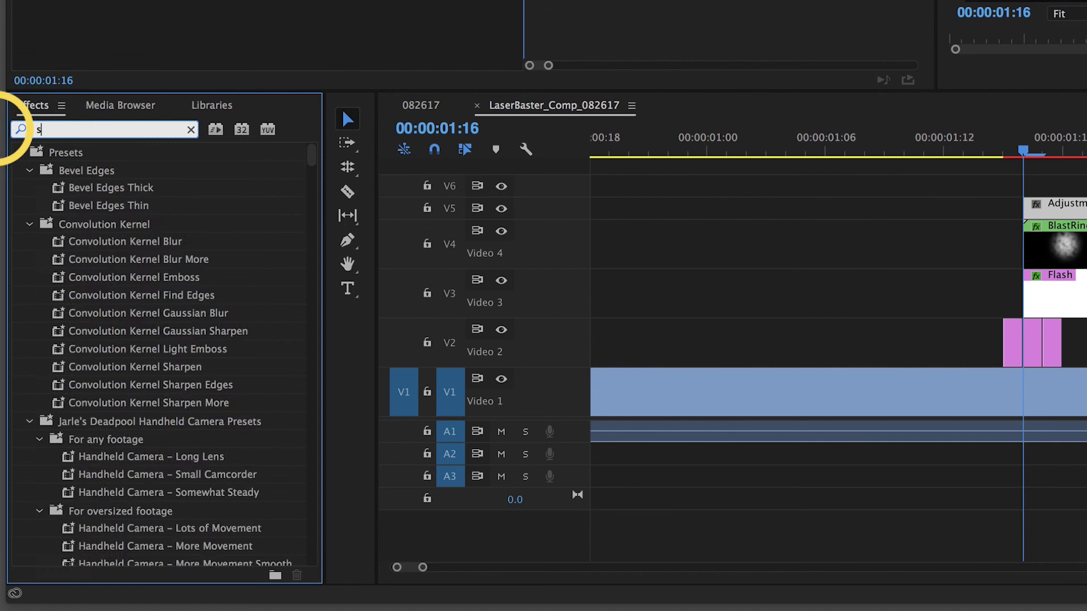
{"action": "type", "text": "phere"}
{"action": "key", "text": "BackSpace"}
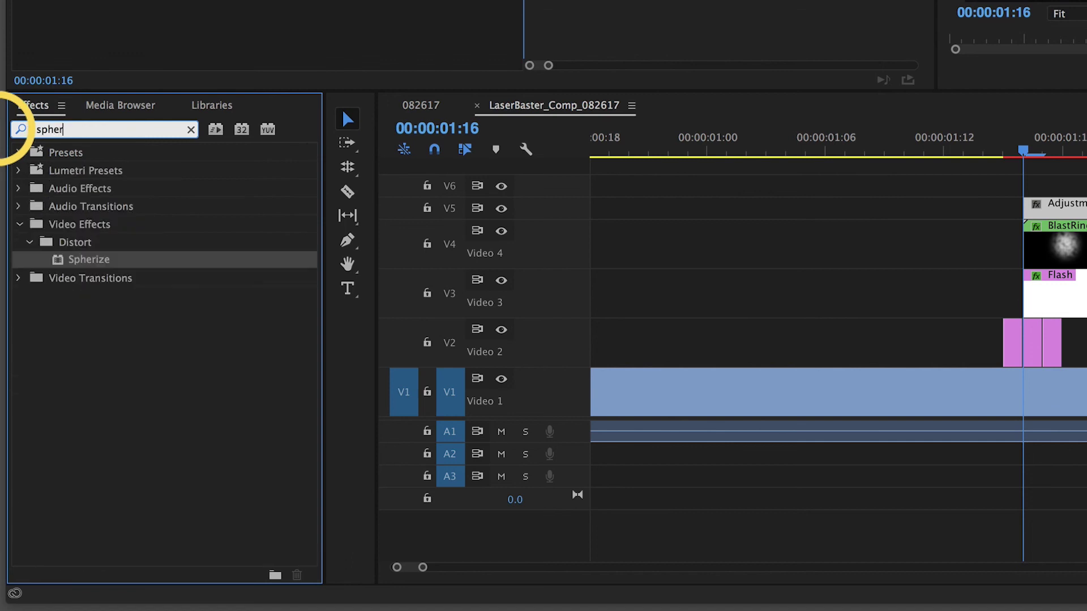
{"action": "left_click_drag", "start_coordinate": [95, 263], "coordinate": [110, 279]}
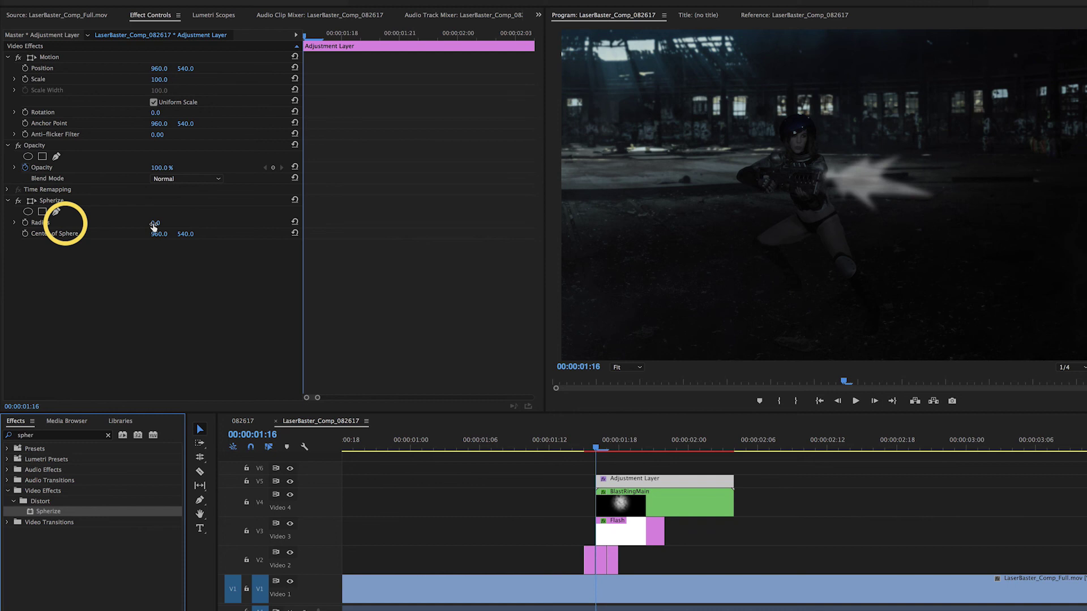
Set the Spherize Radius to 45 and Center of Sphere to 856, 464, and keyframe both at 00:00:01:16.
{"action": "left_click", "coordinate": [154, 224]}
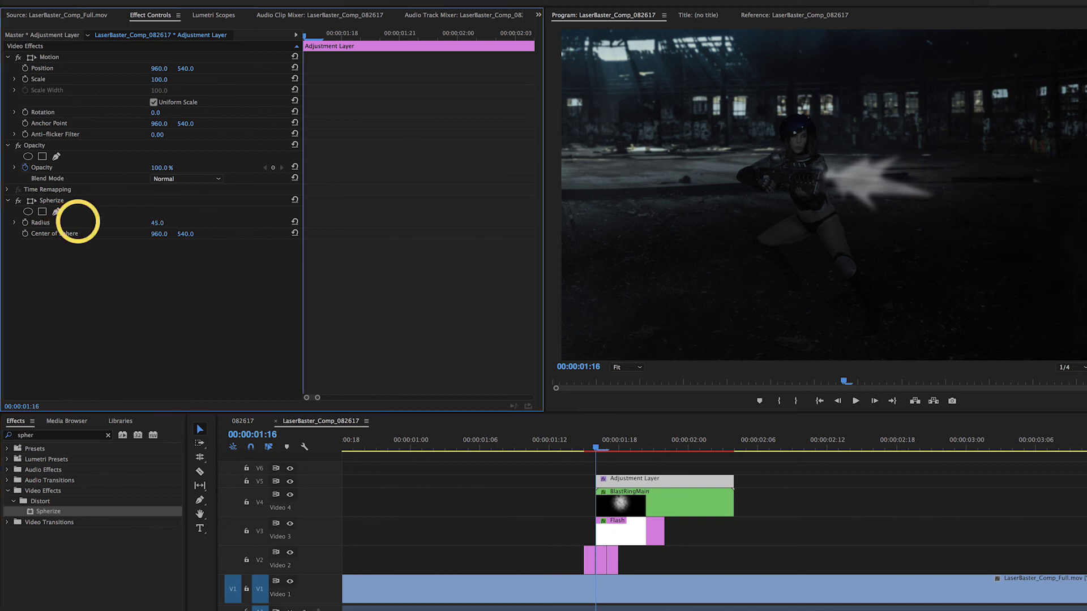
{"action": "mouse_move", "coordinate": [160, 235]}
{"action": "left_mouse_down"}
{"action": "mouse_move", "coordinate": [145, 235]}
{"action": "mouse_move", "coordinate": [171, 234]}
{"action": "left_mouse_up"}
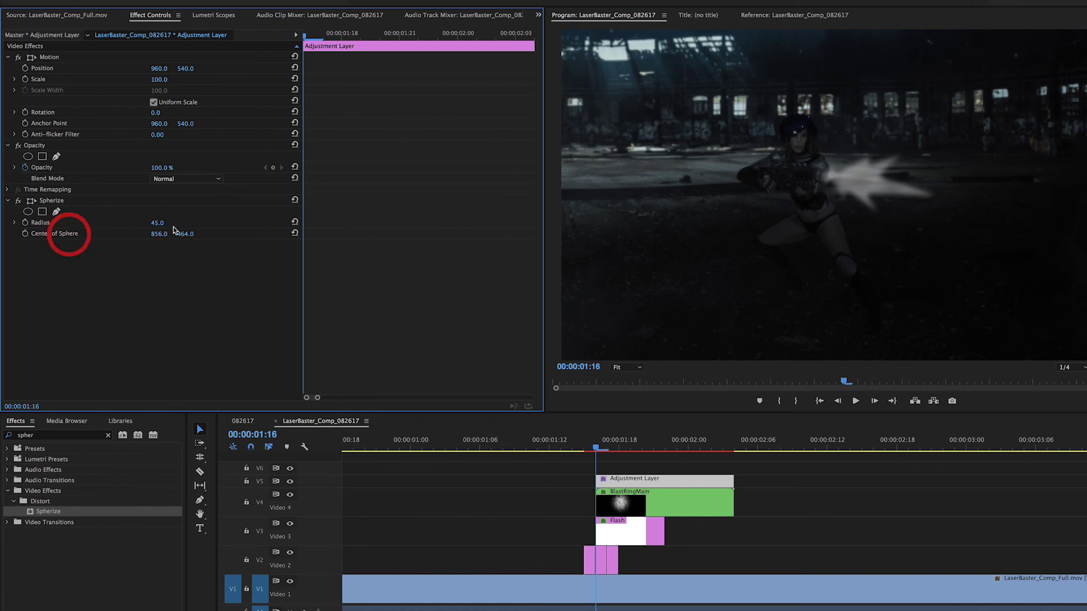
{"action": "left_click", "coordinate": [25, 222]}
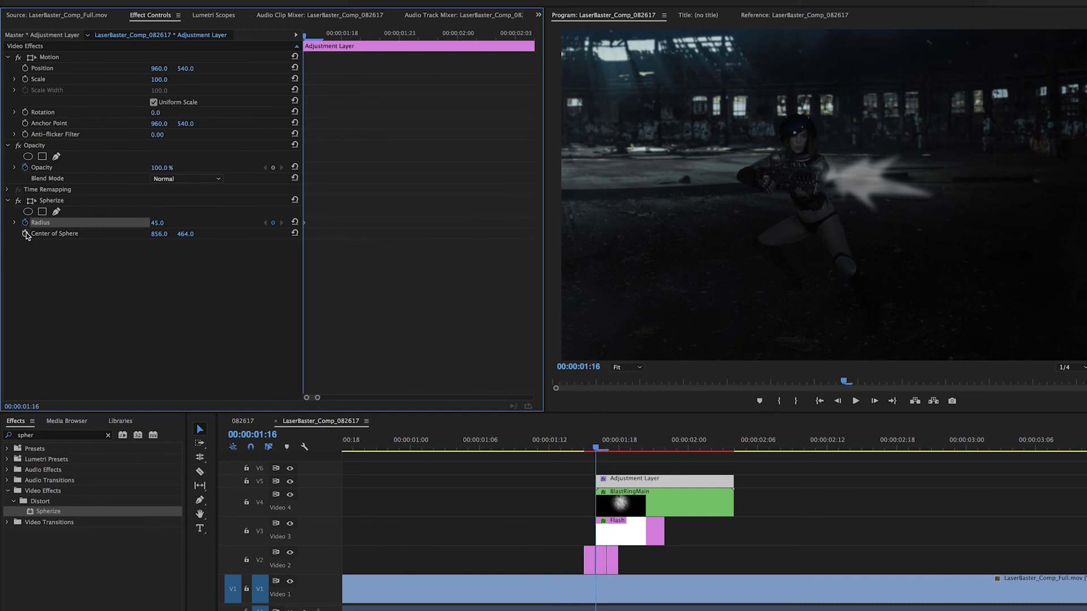
{"action": "left_click", "coordinate": [25, 234]}
Keyframe the Spherize Radius at 475 at both 00:00:01:19 and 00:00:02:03.
{"action": "key", "text": "Right"}
{"action": "key", "text": "Right"}
{"action": "key", "text": "Right"}
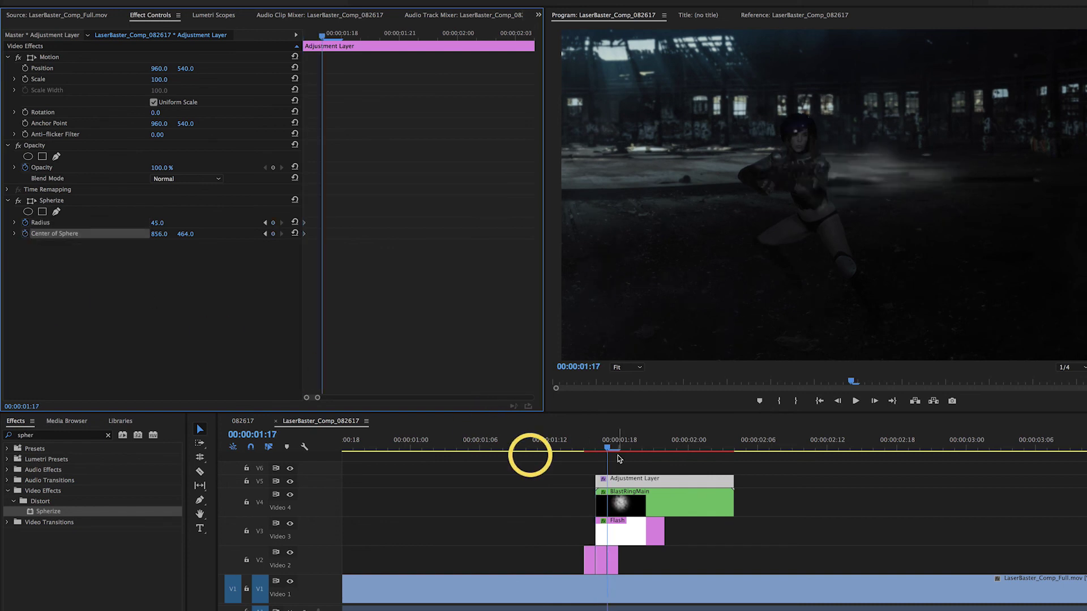
{"action": "left_click", "coordinate": [158, 222]}
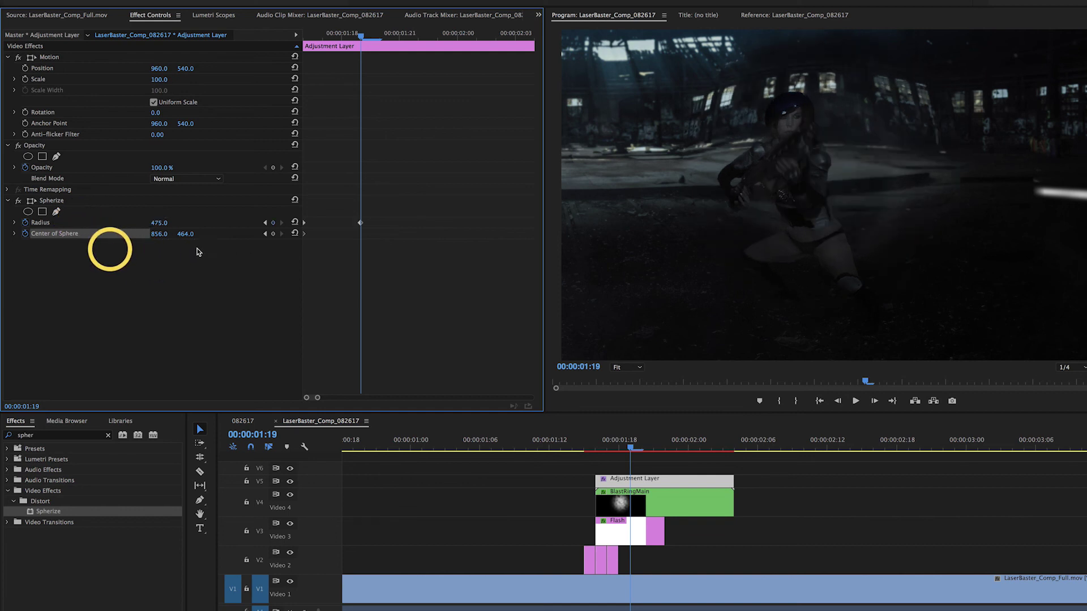
{"action": "left_click", "coordinate": [273, 223]}
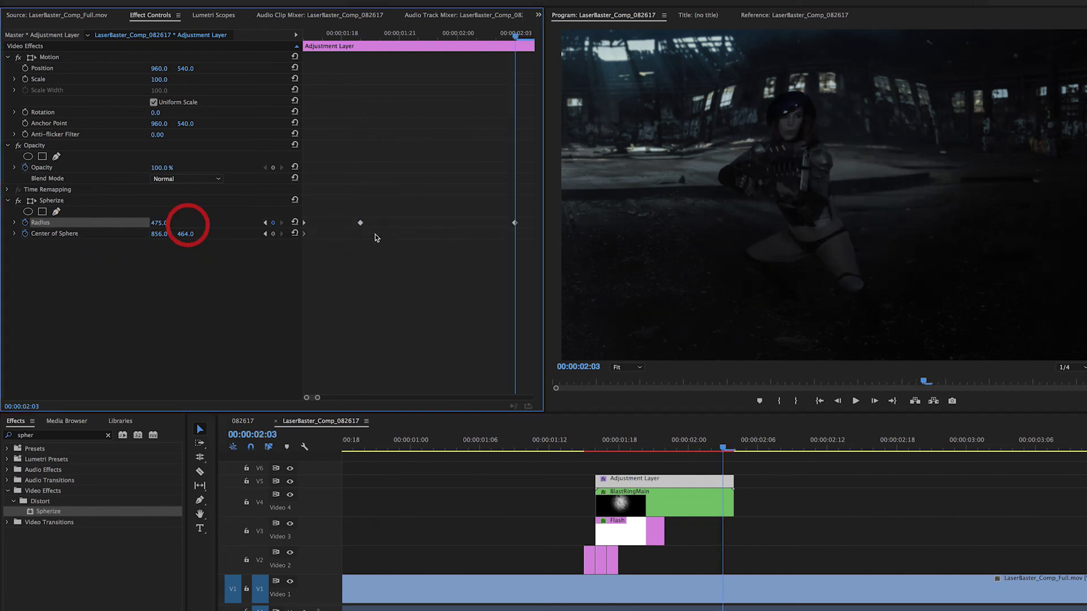
{"action": "left_click", "coordinate": [265, 223]}
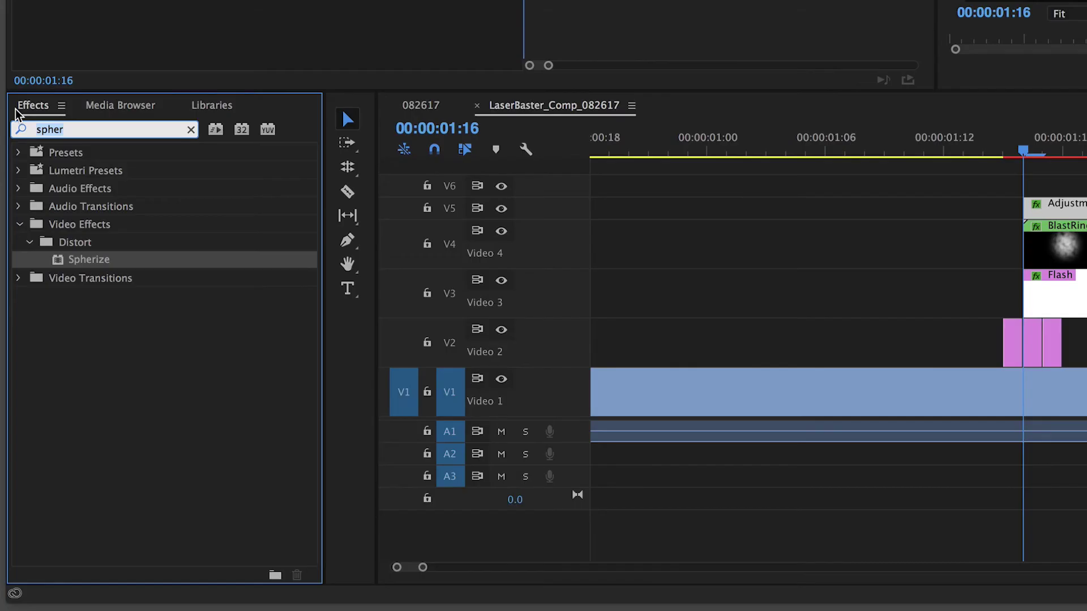
Apply the Wave Warp effect to the adjustment layer, setting its Wave Height to 35 and Wave Width to 164.
{"action": "type", "text": "wave war"}
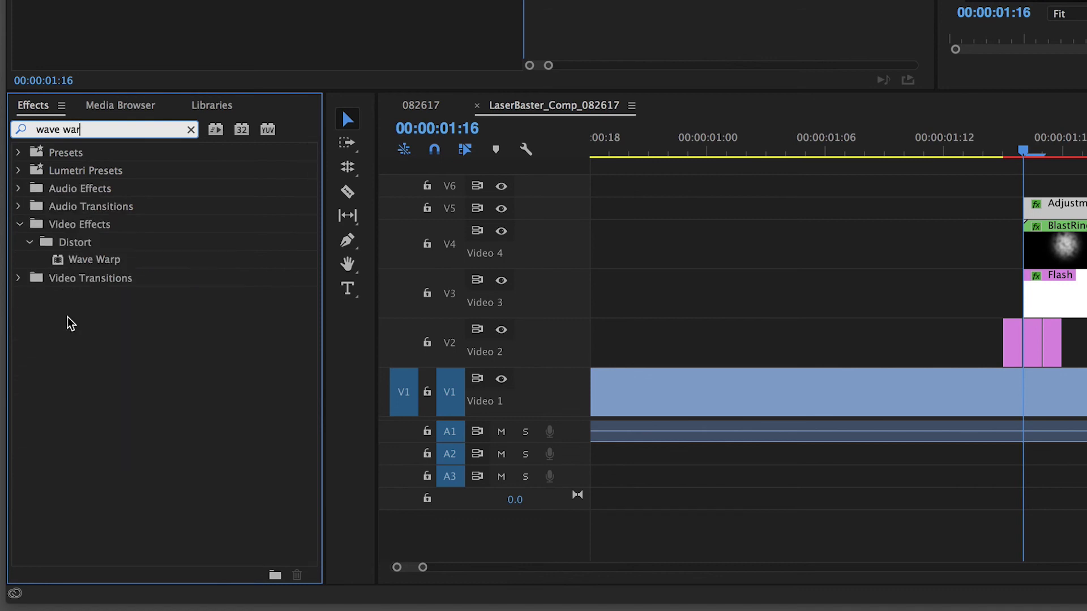
{"action": "left_click_drag", "start_coordinate": [64, 259], "coordinate": [1051, 214]}
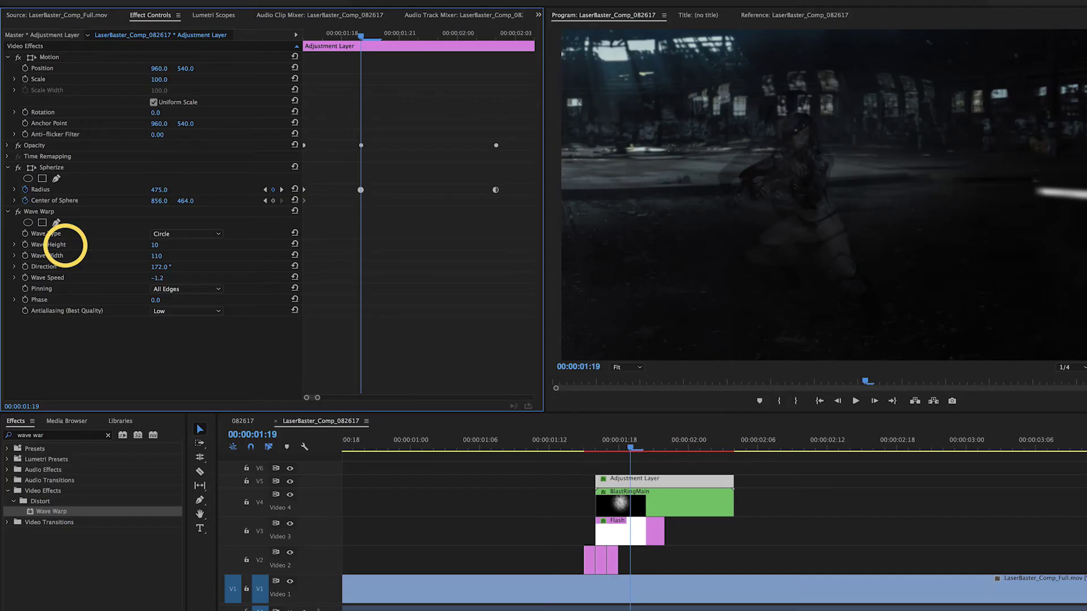
{"action": "left_click", "coordinate": [164, 244]}
{"action": "type", "text": "48"}
{"action": "key", "text": "Return"}
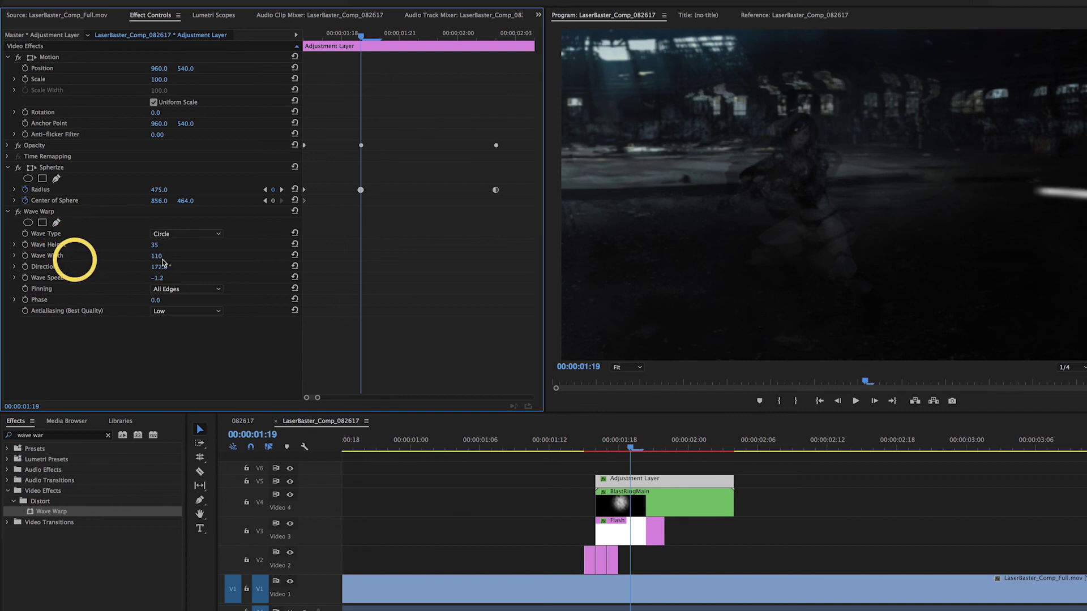
{"action": "left_click_drag", "start_coordinate": [161, 258], "coordinate": [171, 258]}
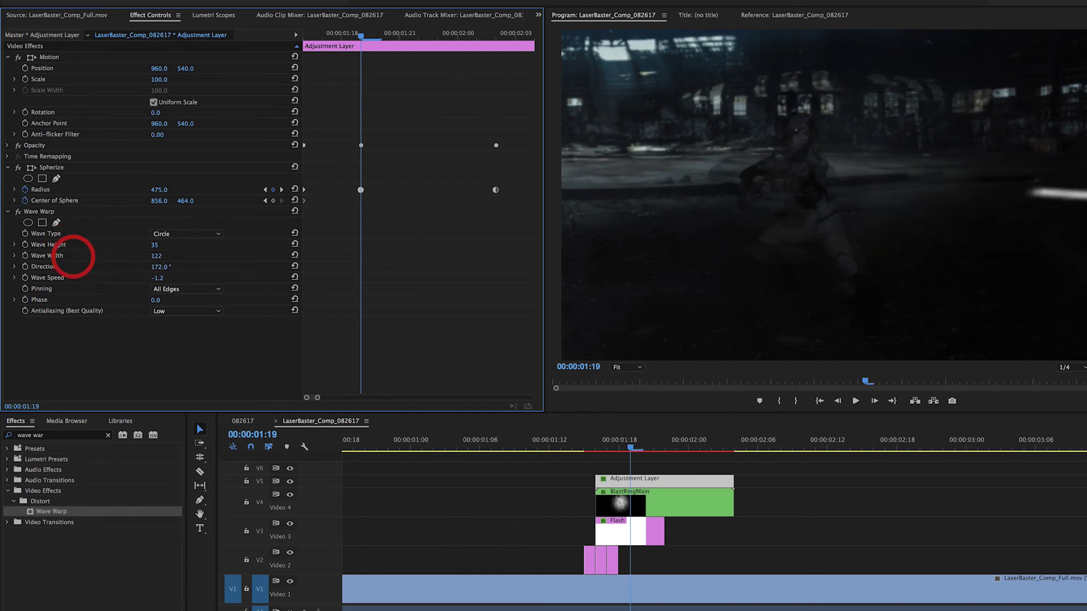
{"action": "mouse_move", "coordinate": [74, 256]}
{"action": "left_mouse_down"}
{"action": "mouse_move", "coordinate": [96, 256]}
{"action": "mouse_move", "coordinate": [75, 256]}
{"action": "left_mouse_up"}
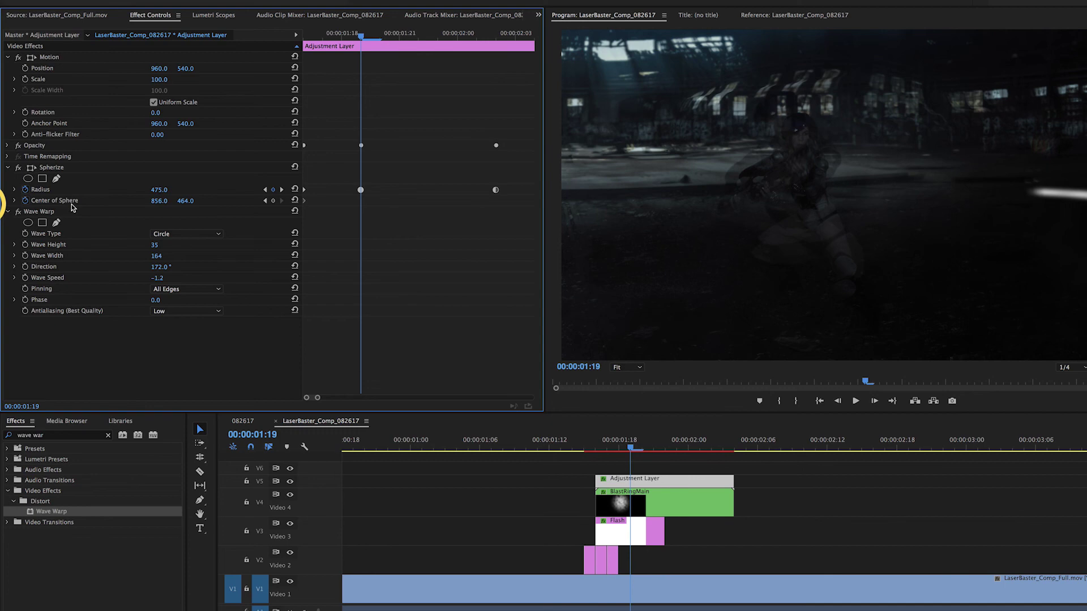
Enable keyframing for Wave Warp's Wave Type, Wave Height, Wave Width, Direction and Wave Speed at 00:00:01:19.
{"action": "left_click", "coordinate": [25, 245]}
{"action": "left_click", "coordinate": [25, 234]}
{"action": "left_click", "coordinate": [25, 255]}
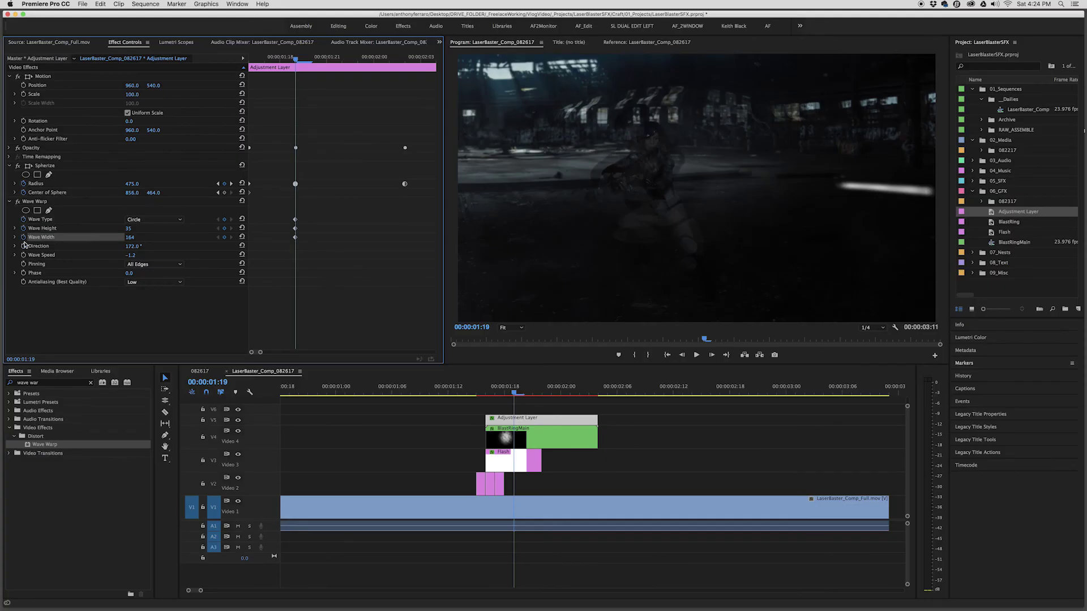
{"action": "left_click", "coordinate": [25, 267]}
{"action": "left_click", "coordinate": [24, 256]}
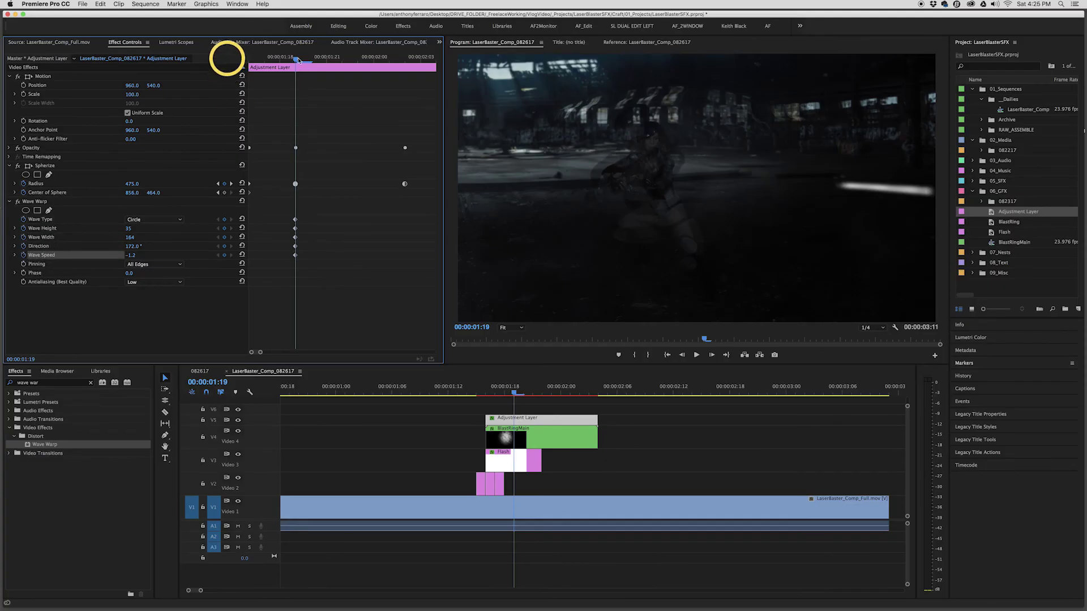
Set the adjustment layer's Wave Height to 10 and Wave Width to 110 at 00:00:01:16.
{"action": "left_click_drag", "start_coordinate": [298, 60], "coordinate": [235, 75]}
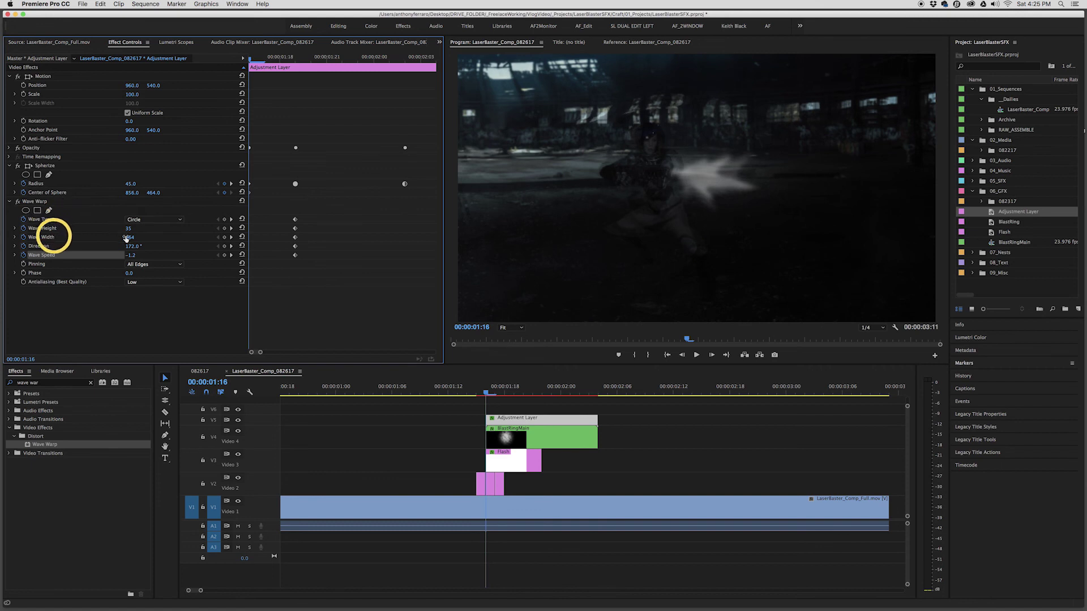
{"action": "type", "text": "10"}
{"action": "left_click", "coordinate": [82, 299]}
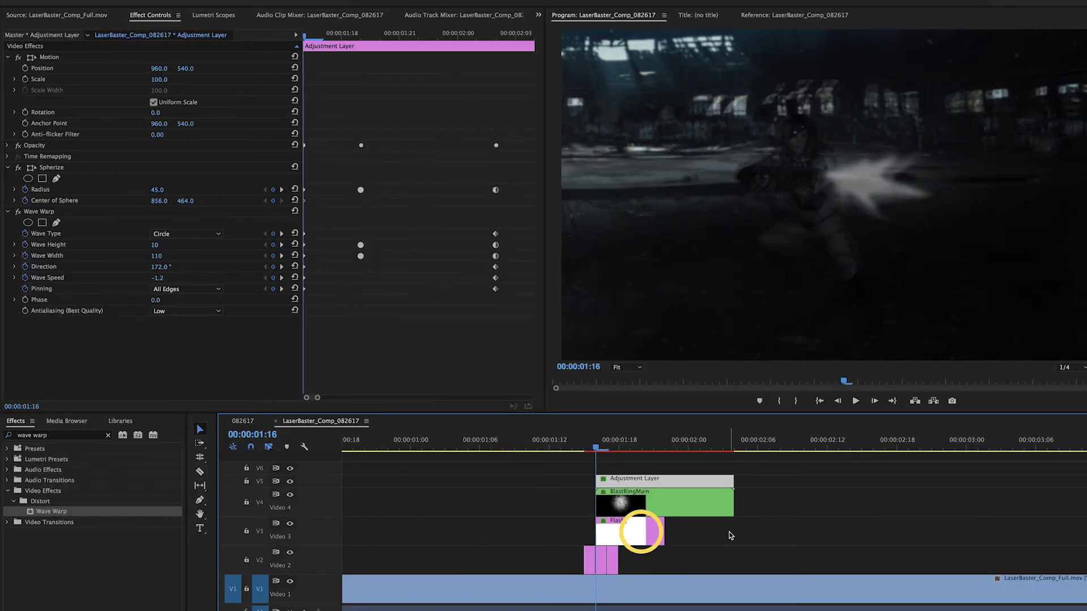
Set the BlastRingMain clip's Opacity keyframe at 00:00:01:20 to 72%.
{"action": "left_click", "coordinate": [593, 460]}
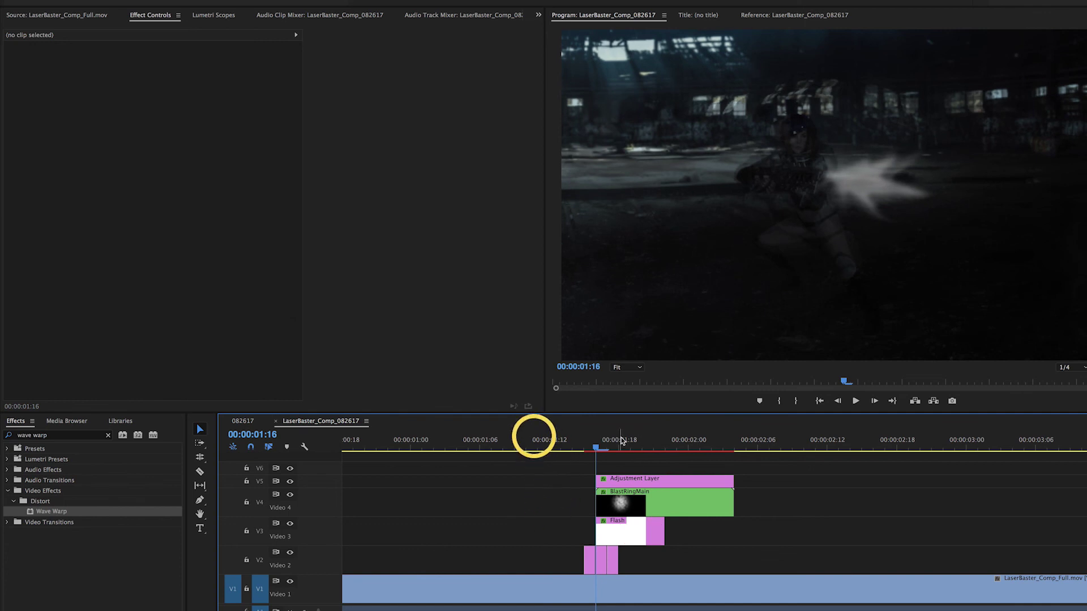
{"action": "left_click", "coordinate": [642, 446]}
{"action": "left_click", "coordinate": [656, 504]}
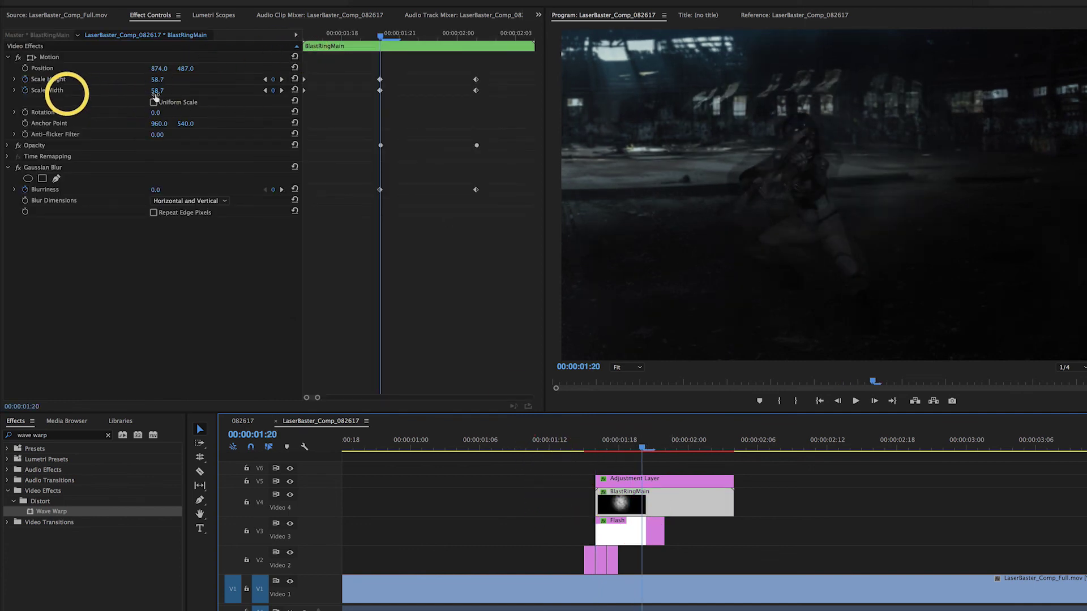
{"action": "left_click", "coordinate": [8, 146]}
{"action": "left_click", "coordinate": [9, 146]}
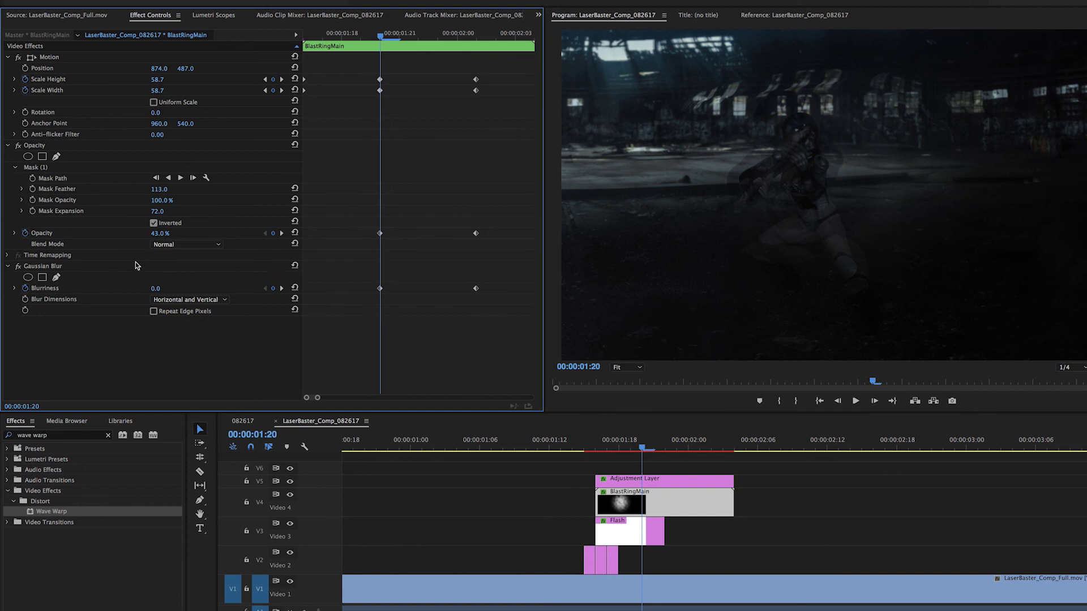
{"action": "left_click", "coordinate": [72, 234]}
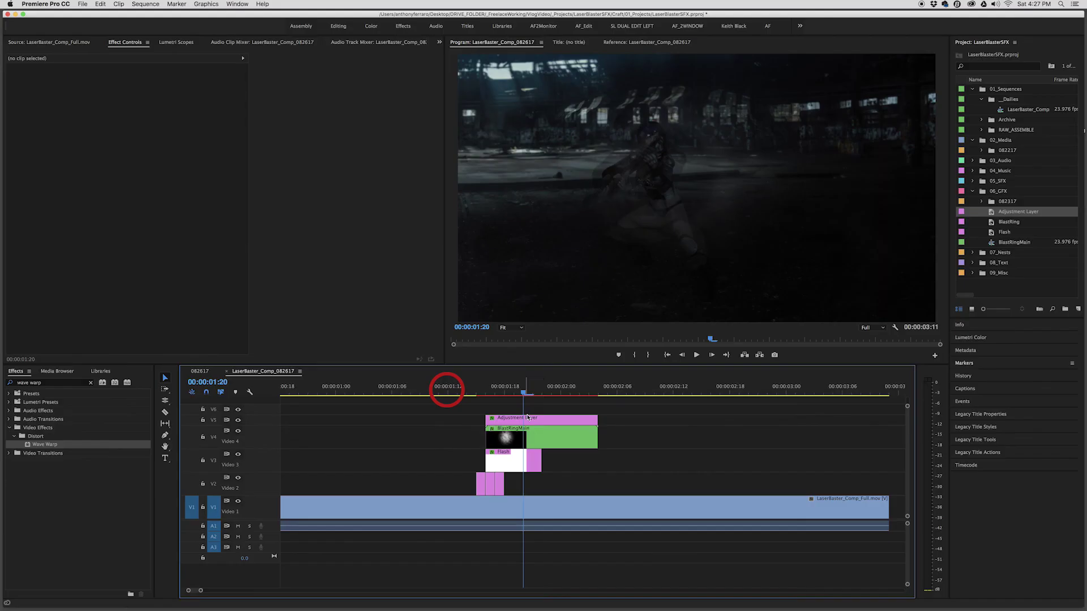
{"action": "left_click", "coordinate": [664, 503]}
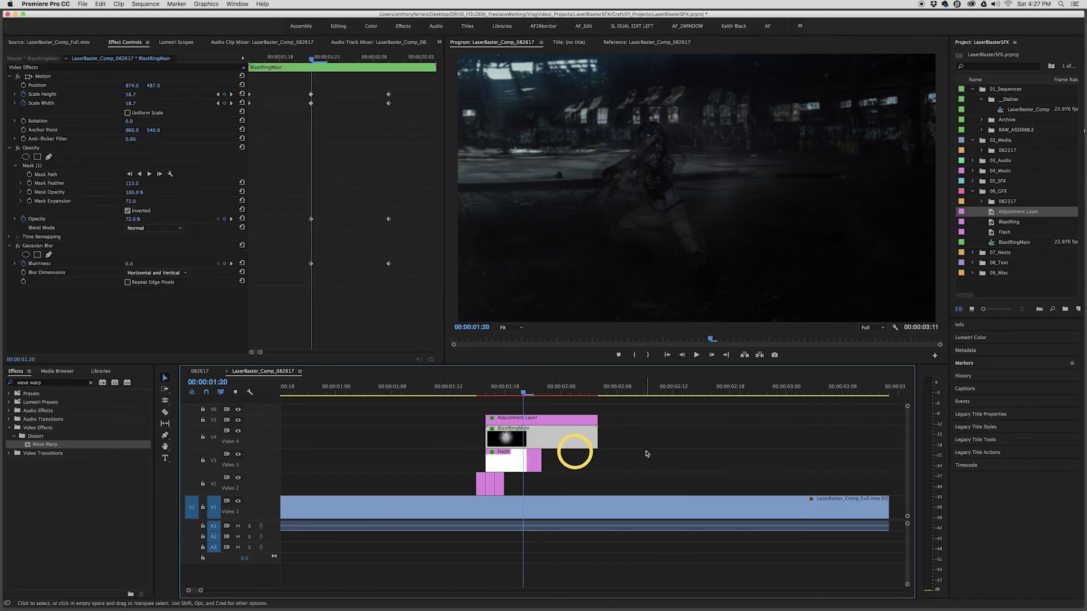
{"action": "left_click", "coordinate": [647, 454]}
Play back the blast from 00:00:01:14 to review the combined ring and distortion effects.
{"action": "left_click_drag", "start_coordinate": [528, 396], "coordinate": [469, 410]}
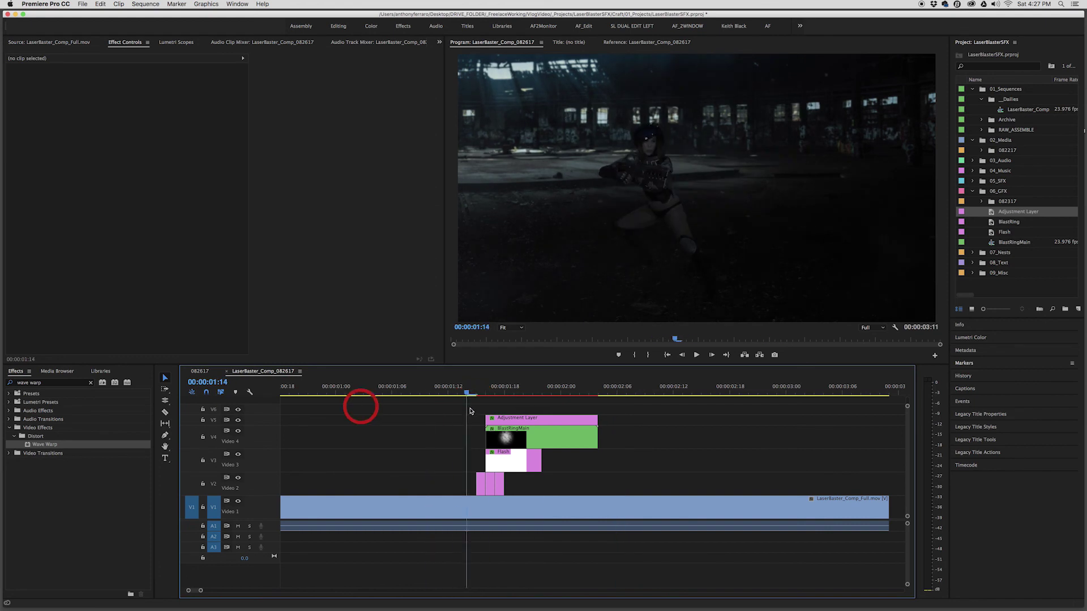
{"action": "key", "text": "space"}
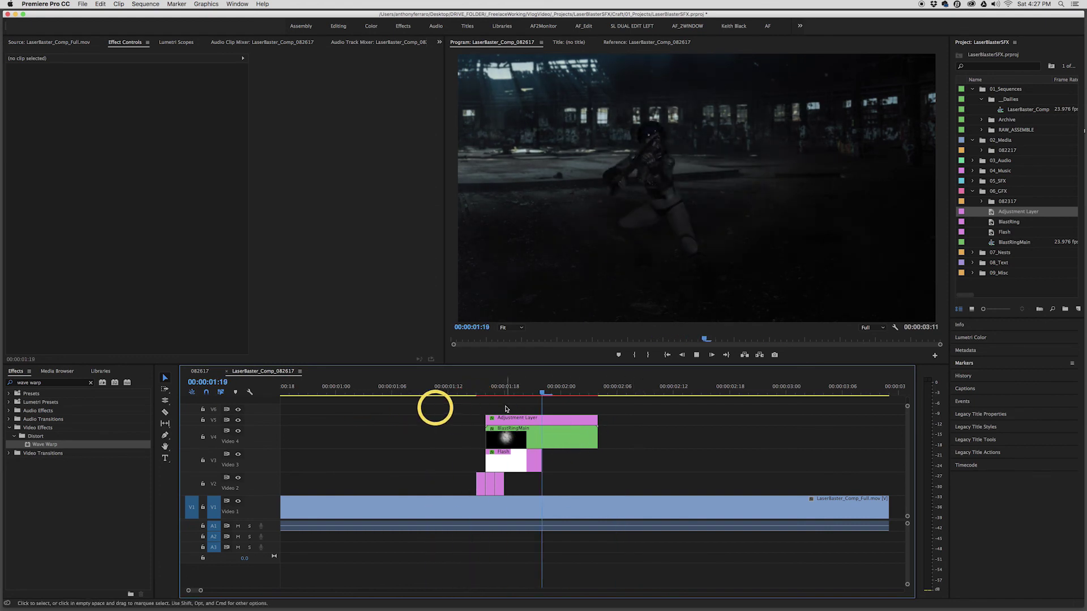
{"action": "left_click", "coordinate": [466, 395]}
{"action": "key", "text": "space"}
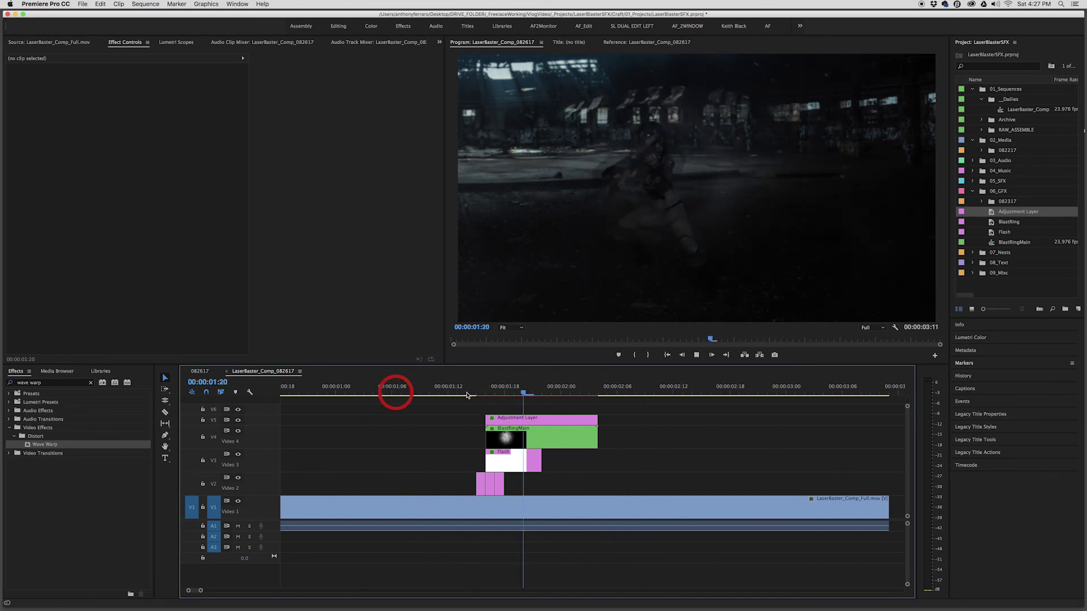
{"action": "key", "text": "space"}
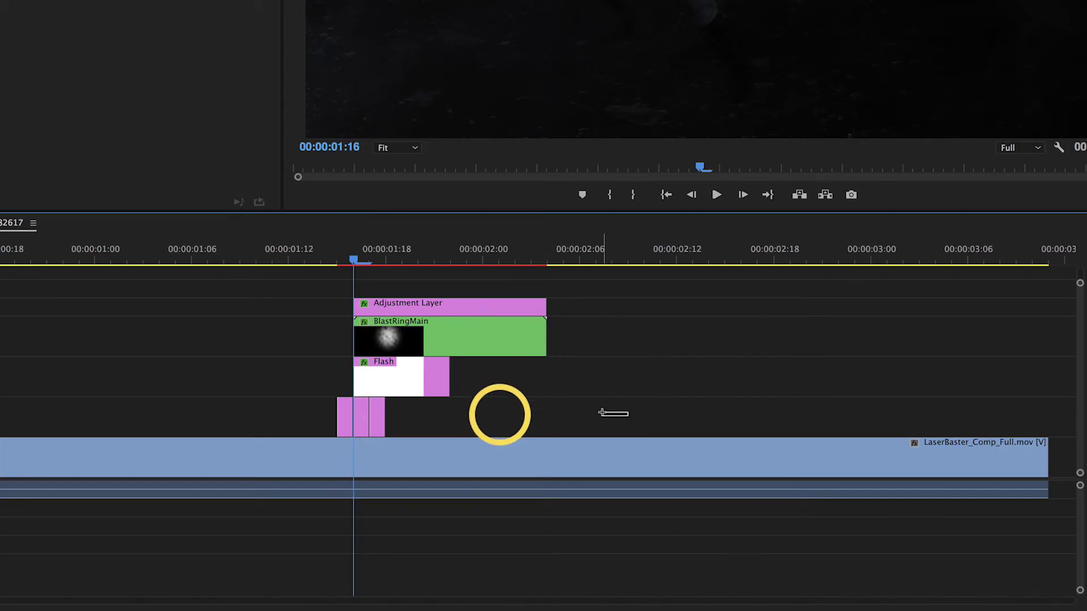
Move all the effect clips above the footage up by two video tracks.
{"action": "left_click_drag", "start_coordinate": [645, 483], "coordinate": [464, 420]}
{"action": "left_click_drag", "start_coordinate": [315, 306], "coordinate": [315, 306]}
{"action": "key", "text": "alt+Up"}
{"action": "key", "text": "alt+Up"}
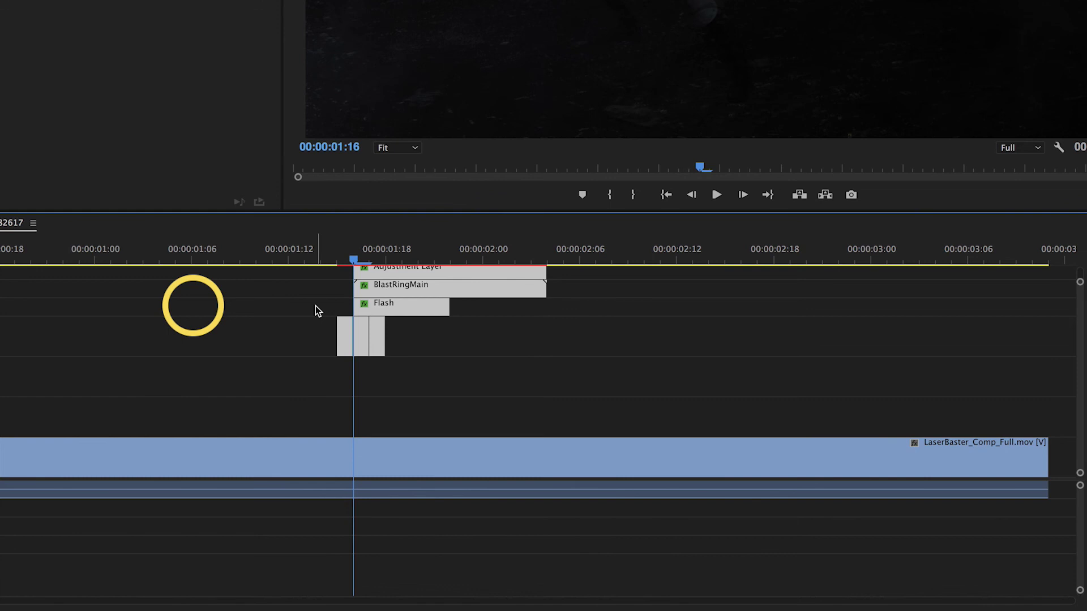
Move the Adjustment Layer and BlastRingMain clips down to V3 and V2, beneath the flash clips.
{"action": "key", "text": "ctrl+equal"}
{"action": "left_click", "coordinate": [565, 317]}
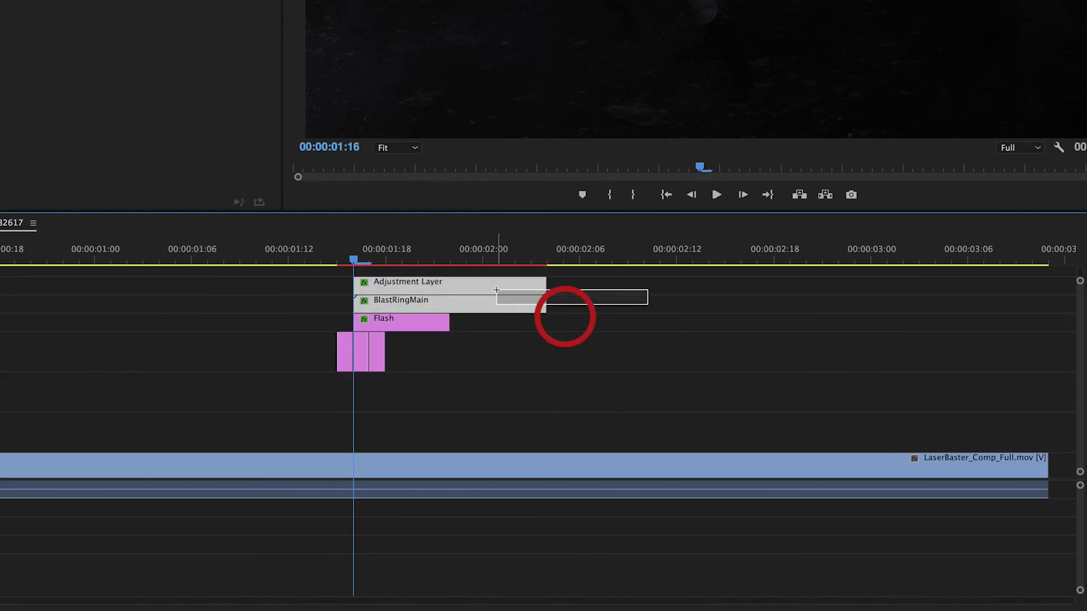
{"action": "left_click_drag", "start_coordinate": [497, 290], "coordinate": [452, 390]}
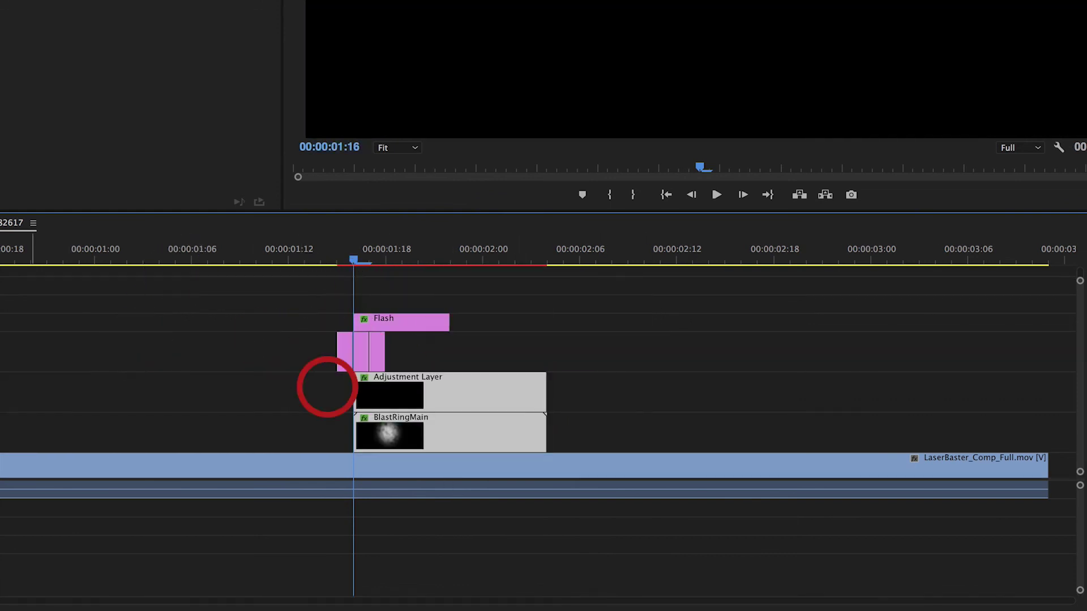
Play back the reordered composite from 00:00:01:14 to check how the layers stack.
{"action": "left_click_drag", "start_coordinate": [355, 260], "coordinate": [323, 263]}
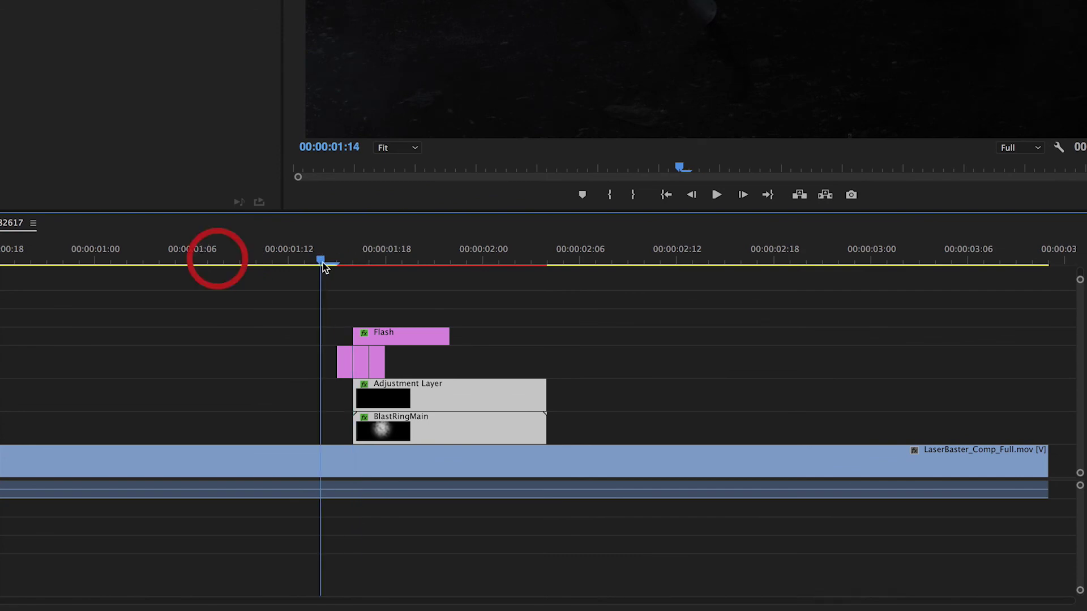
{"action": "key", "text": "space"}
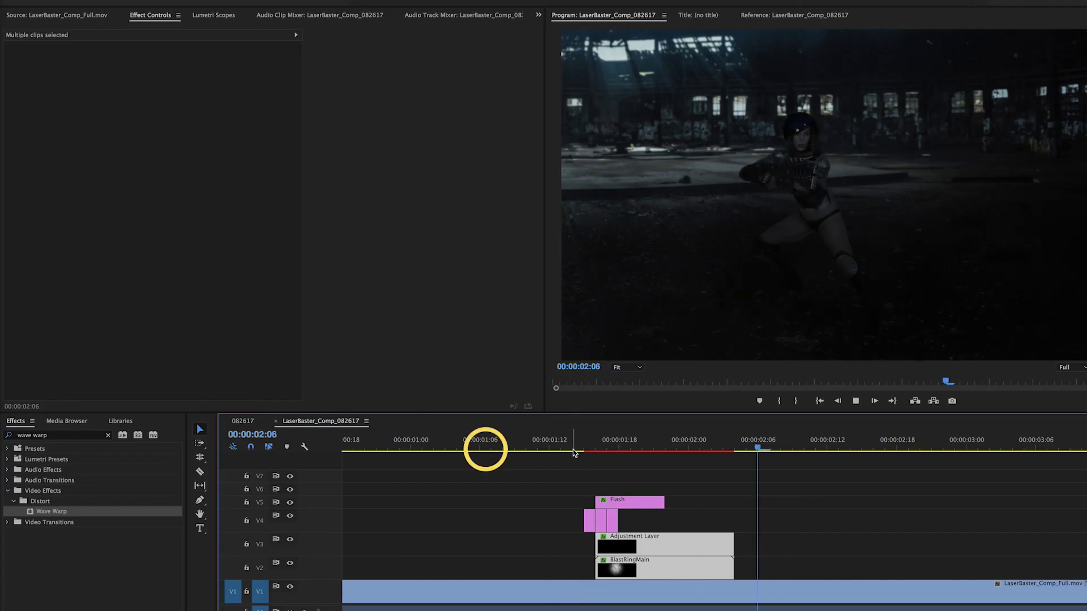
{"action": "left_click", "coordinate": [573, 450]}
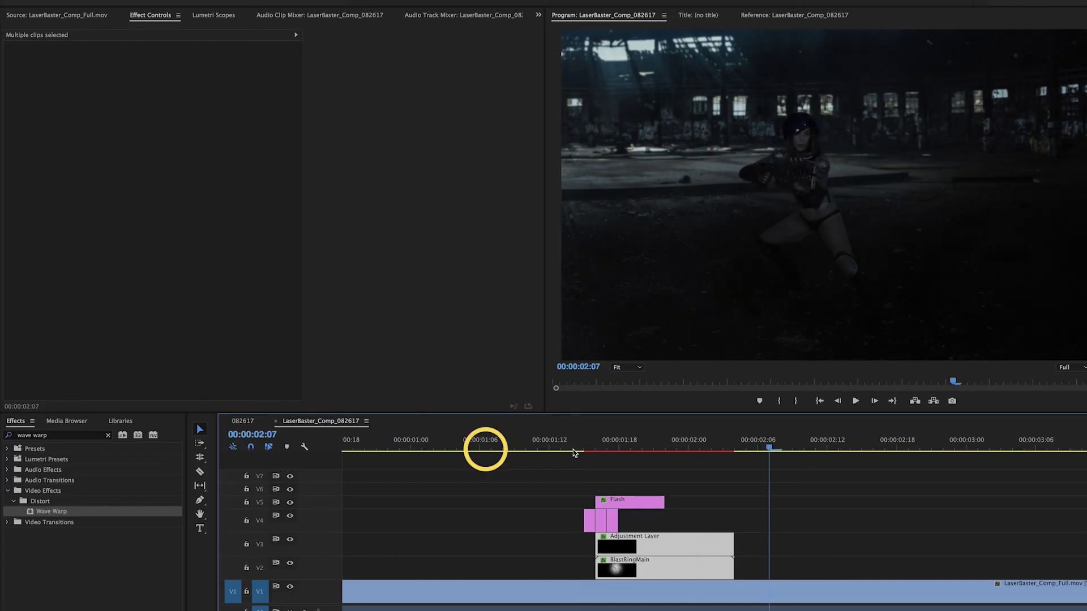
{"action": "left_click_drag", "start_coordinate": [575, 450], "coordinate": [621, 449]}
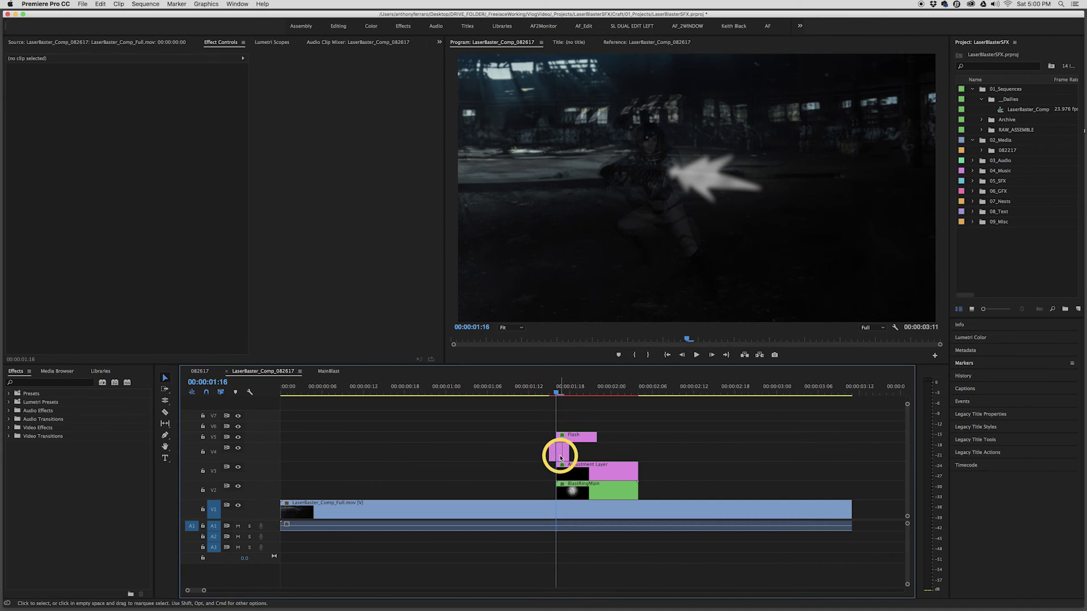
Find the Tint effect by searching for "tint" and apply it to the middle muzzle flash clip on V4.
{"action": "left_click", "coordinate": [560, 458]}
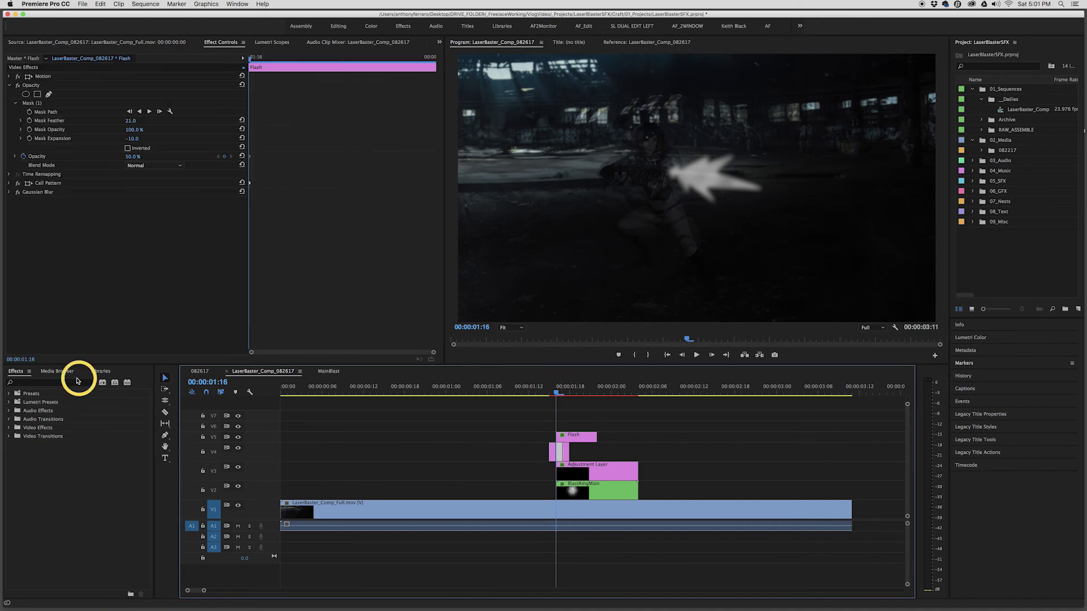
{"action": "left_click", "coordinate": [34, 383]}
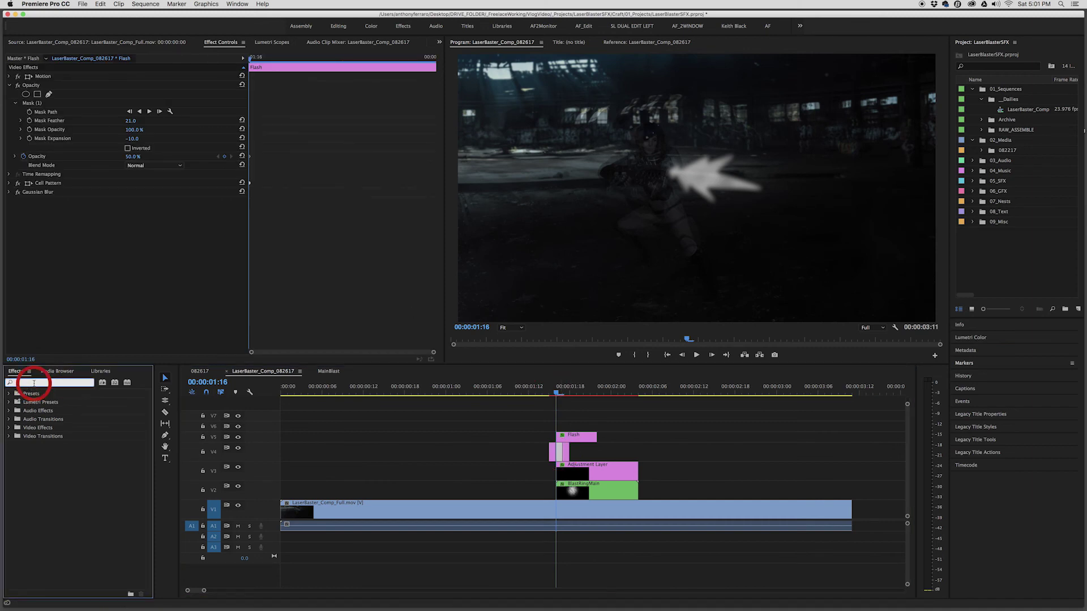
{"action": "type", "text": "tint"}
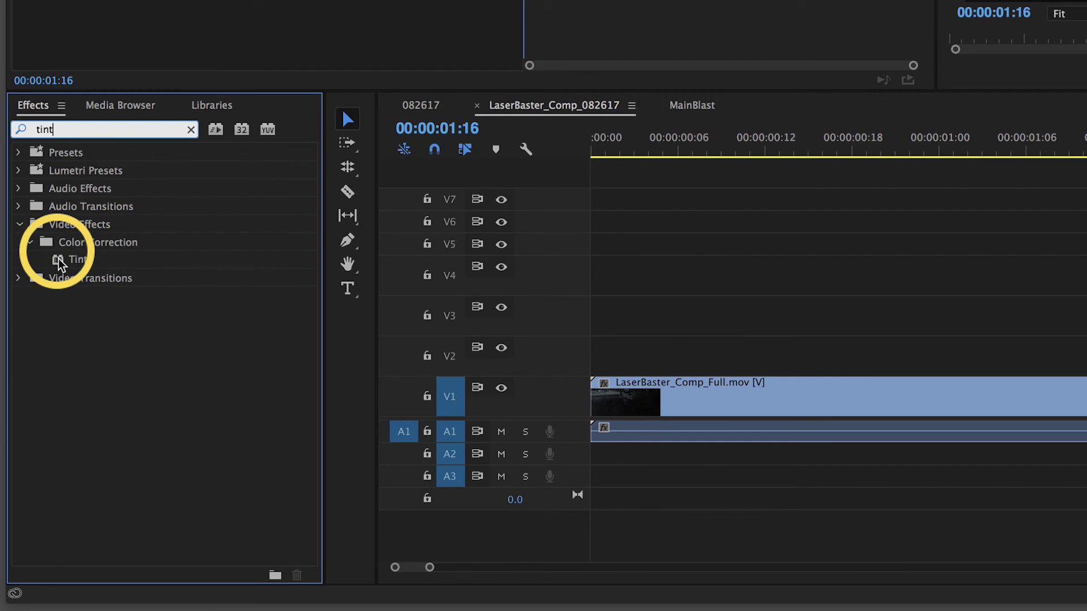
{"action": "left_click_drag", "start_coordinate": [61, 264], "coordinate": [1086, 271]}
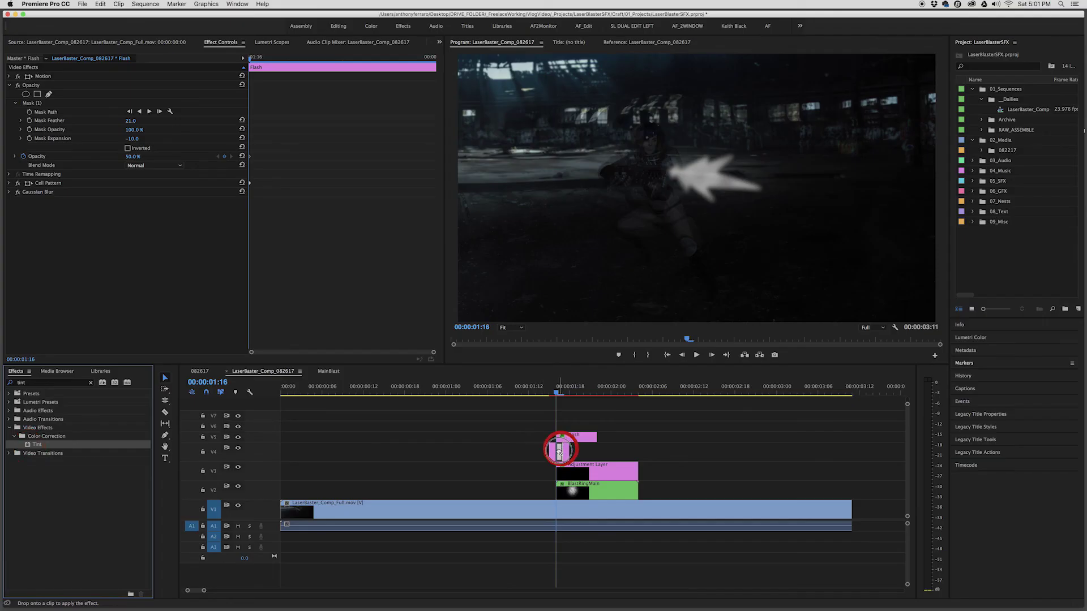
{"action": "left_click_drag", "start_coordinate": [559, 451], "coordinate": [559, 450]}
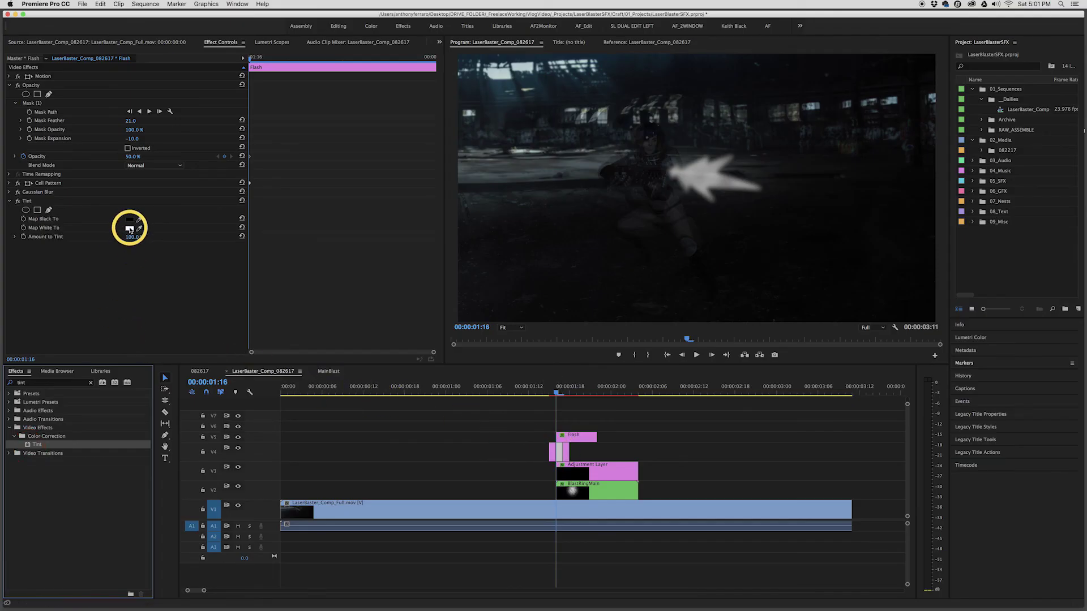
Set the Tint's Map White To color to orange with hue 38°, saturation 80% and brightness 77%.
{"action": "left_click", "coordinate": [130, 229]}
{"action": "left_click_drag", "start_coordinate": [605, 131], "coordinate": [456, 148]}
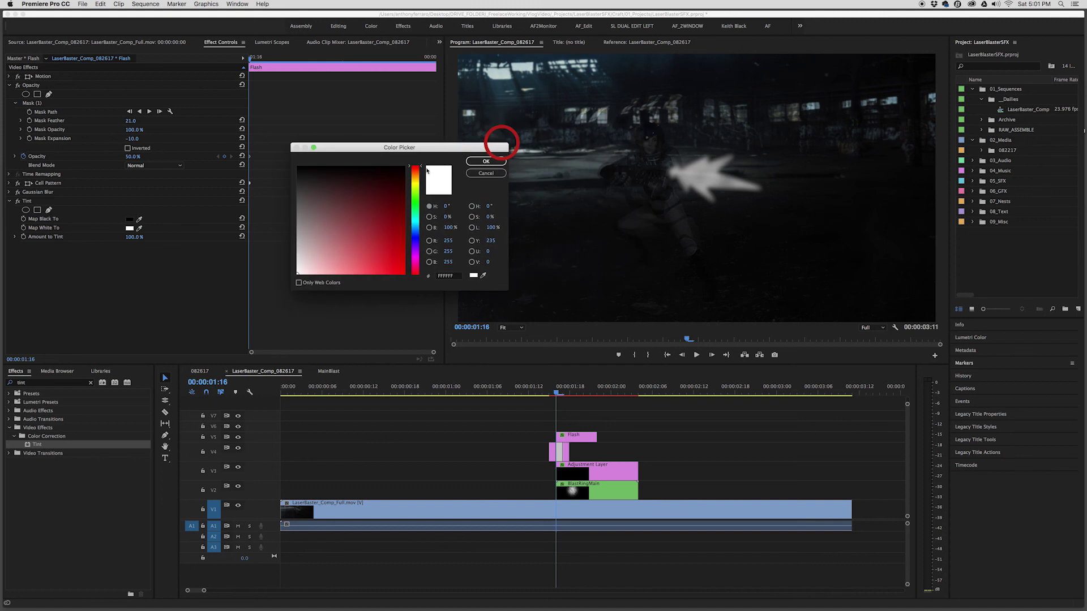
{"action": "left_click_drag", "start_coordinate": [416, 181], "coordinate": [415, 177]}
{"action": "left_click", "coordinate": [389, 223]}
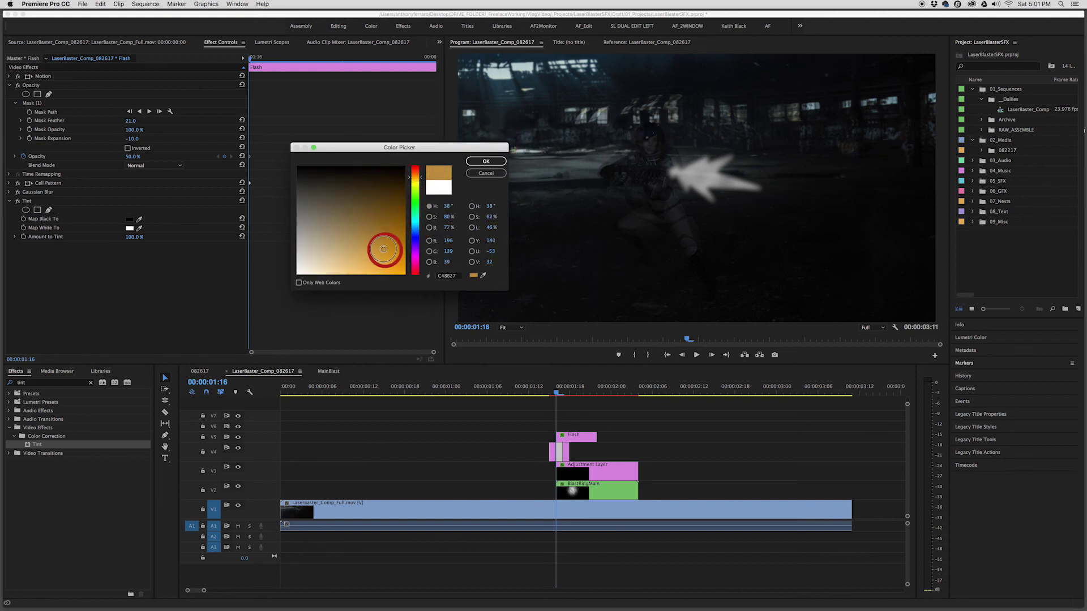
{"action": "left_click", "coordinate": [478, 161]}
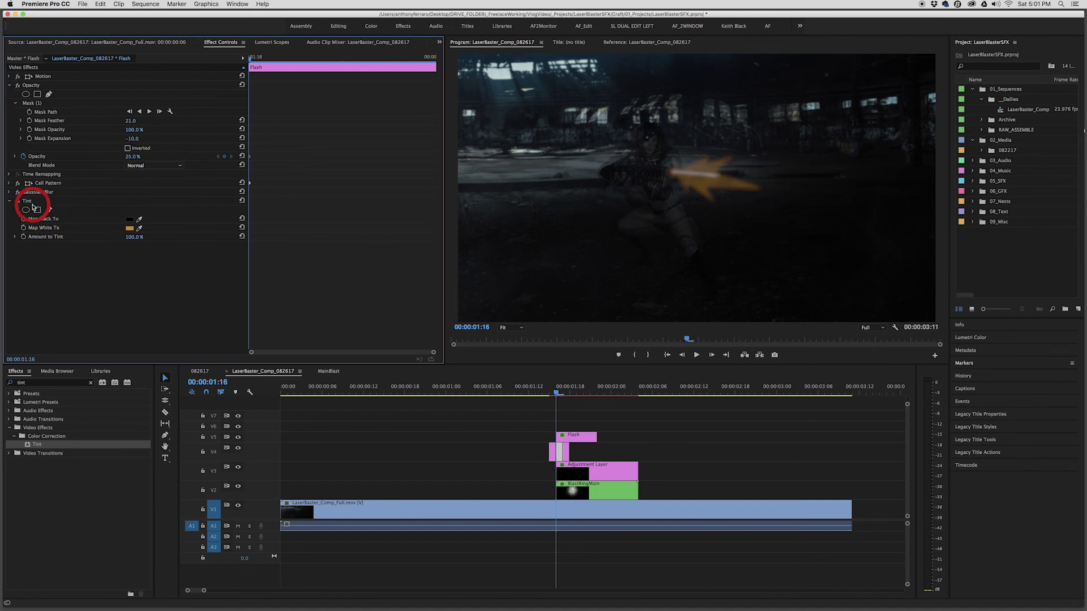
Copy the orange Tint effect from the middle muzzle flash and paste it onto the first flash clip on V4.
{"action": "left_click", "coordinate": [31, 204]}
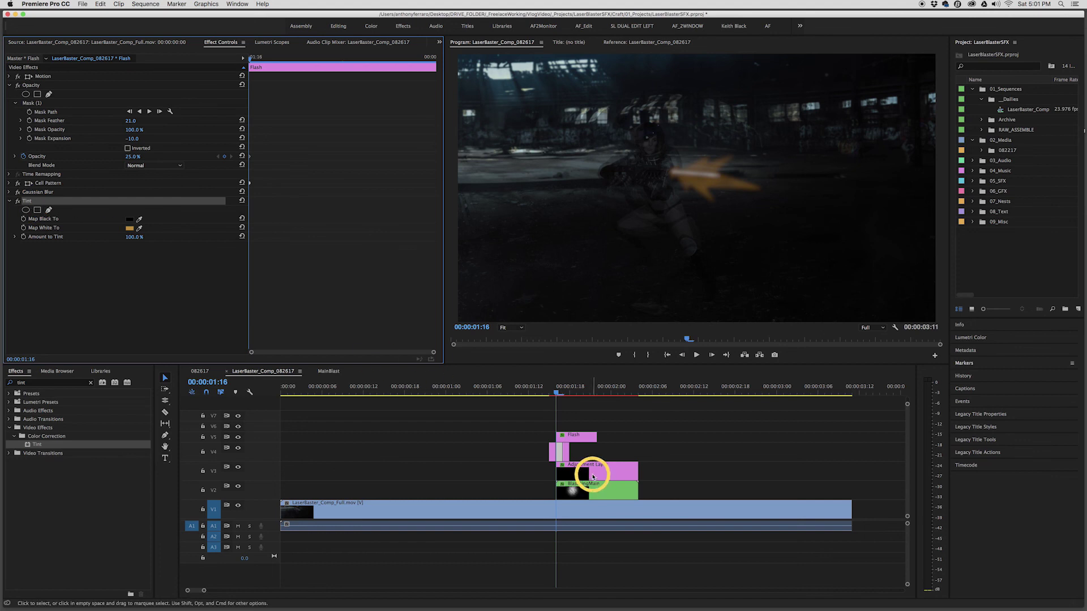
{"action": "left_click", "coordinate": [549, 391]}
{"action": "left_click", "coordinate": [552, 451]}
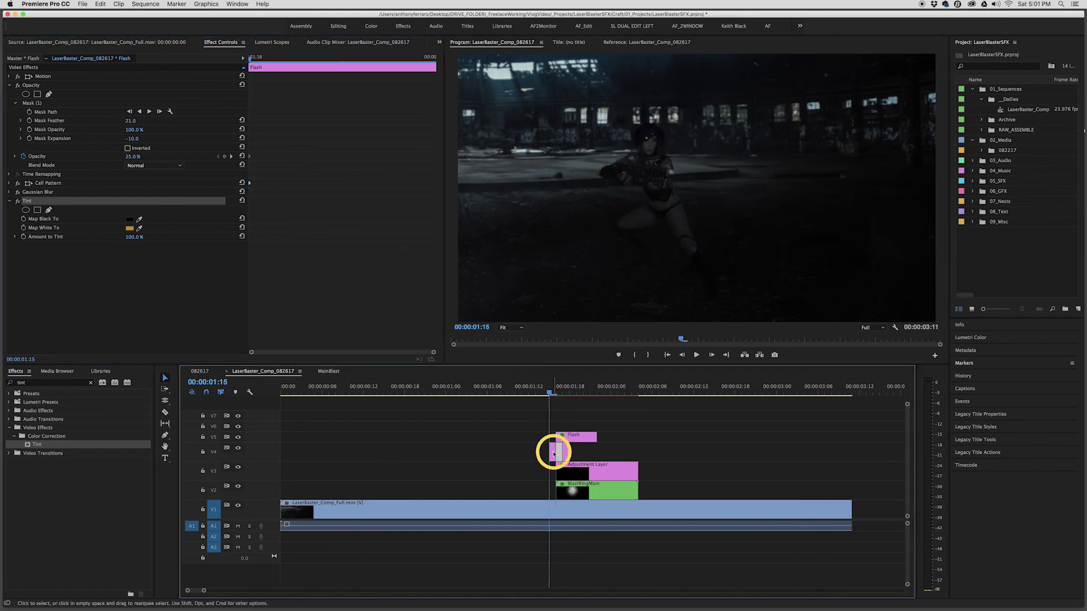
{"action": "left_click", "coordinate": [141, 285]}
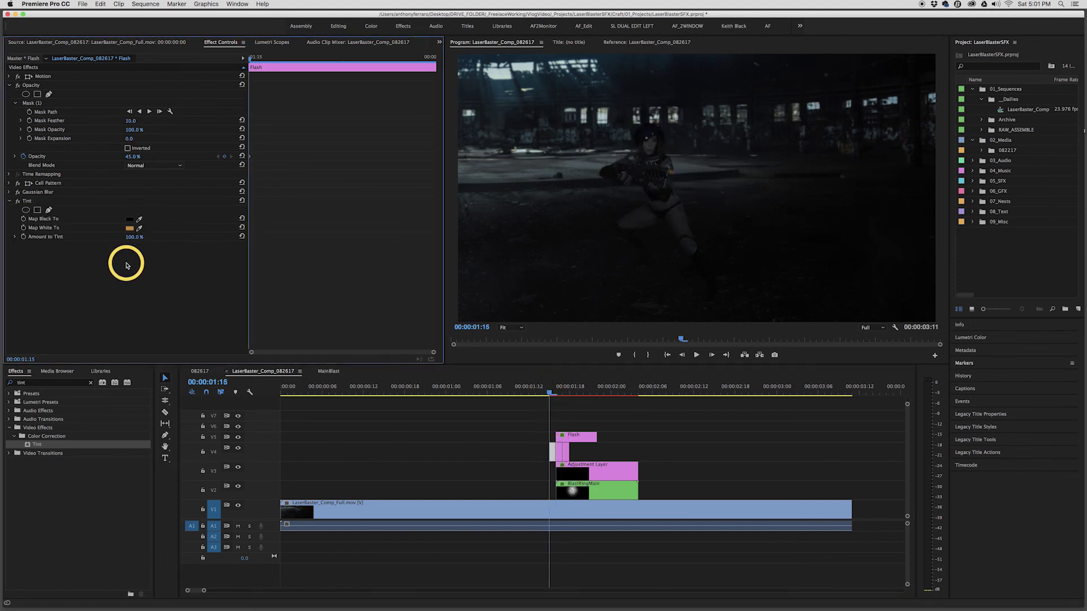
Paste the orange Tint onto the third muzzle flash clip on V4 and set its opacity to 16%.
{"action": "left_click", "coordinate": [563, 390]}
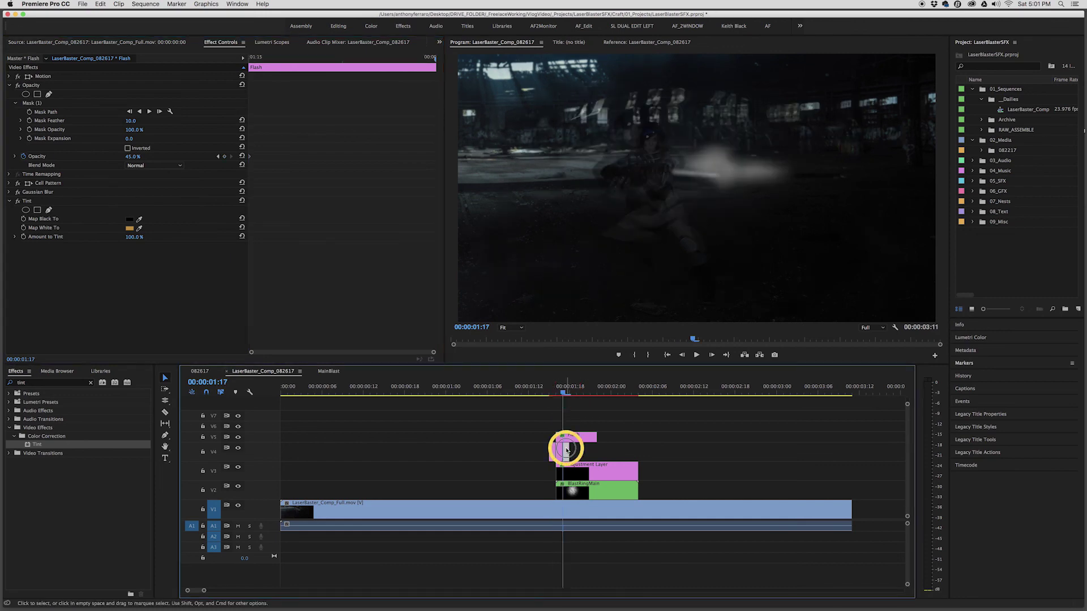
{"action": "left_click", "coordinate": [566, 450]}
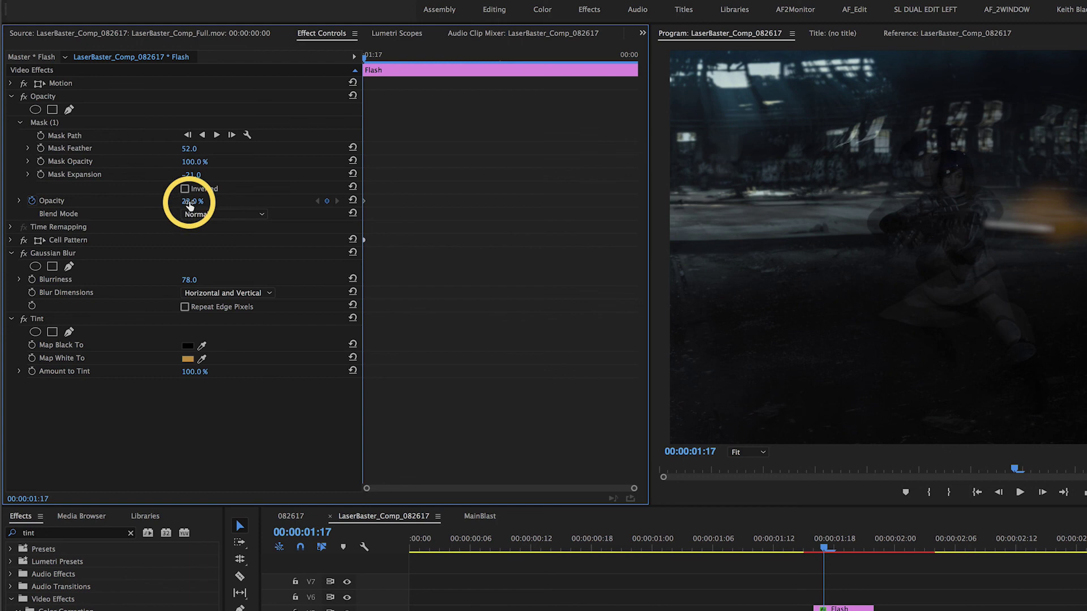
{"action": "left_click_drag", "start_coordinate": [189, 200], "coordinate": [188, 201]}
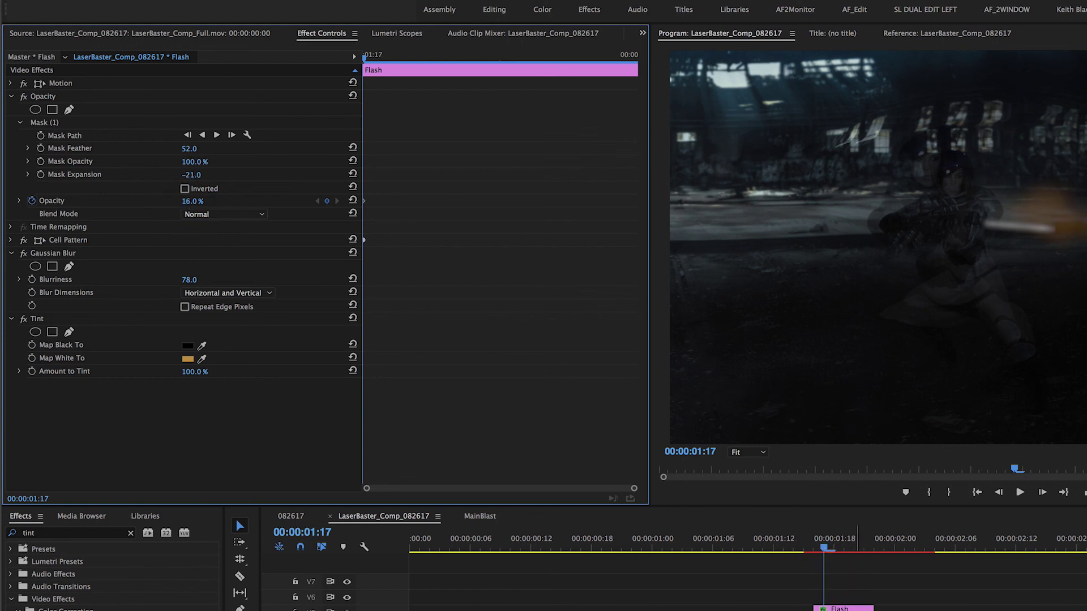
Paste the orange Tint onto the Flash beam clip on V5 and scrub through the shot to check it.
{"action": "left_click", "coordinate": [849, 608]}
{"action": "left_click", "coordinate": [858, 552]}
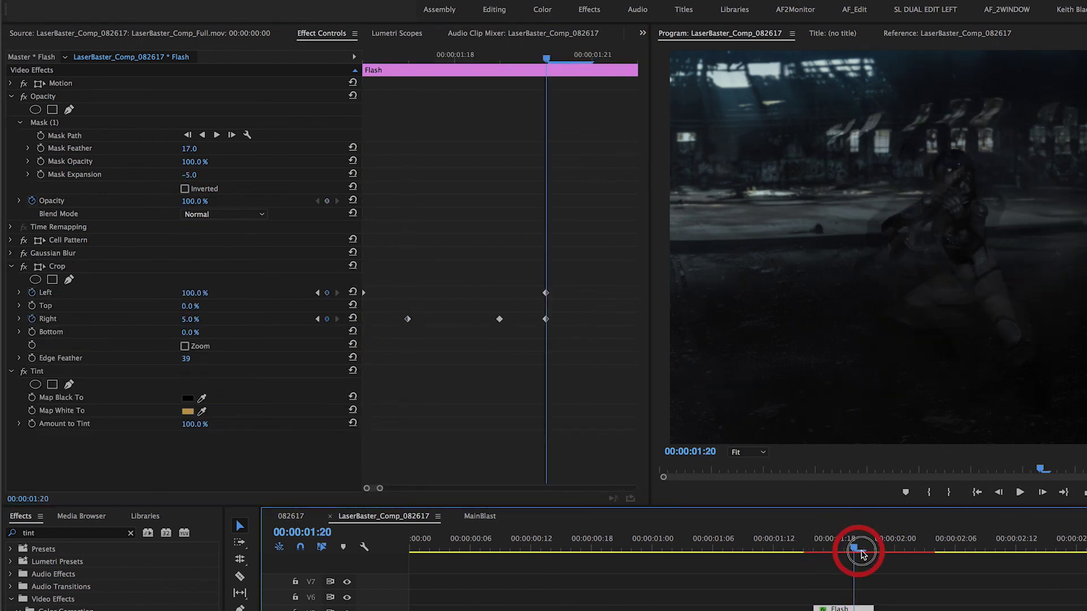
{"action": "left_click_drag", "start_coordinate": [863, 555], "coordinate": [843, 550]}
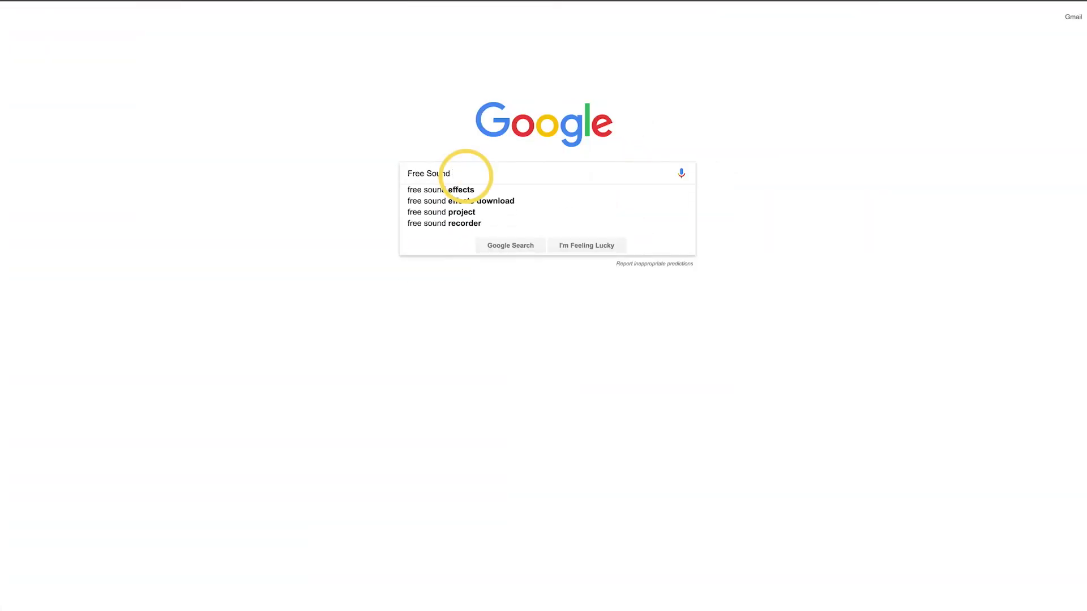
Search Google for "Free Sound Effects", open Freesound, and search that site for "laser blast".
{"action": "type", "text": "und Effects"}
{"action": "key", "text": "Return"}
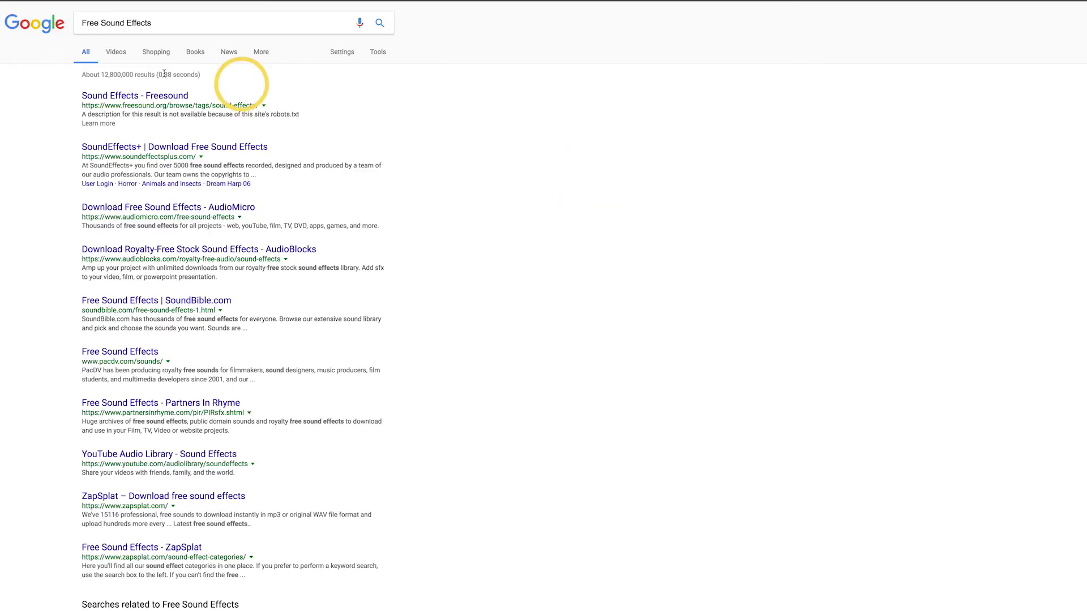
{"action": "left_click", "coordinate": [141, 101]}
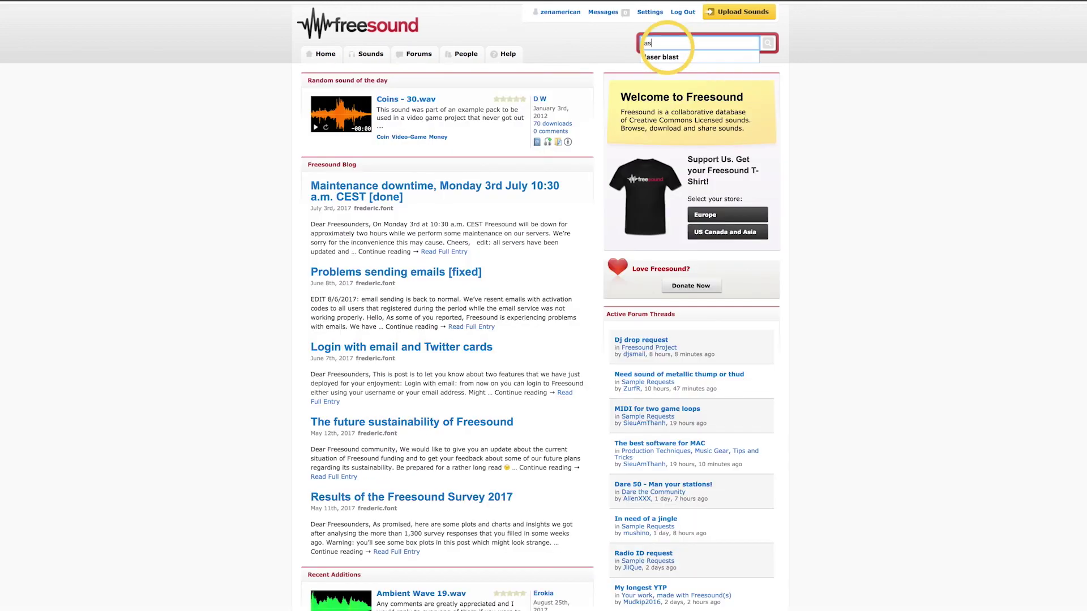
{"action": "left_click", "coordinate": [662, 57]}
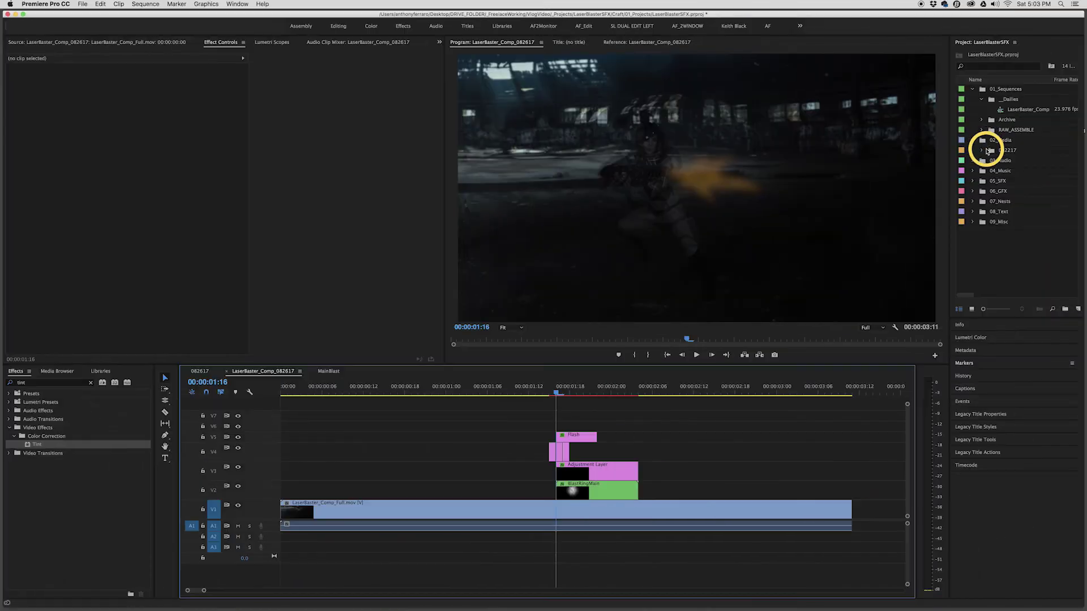
Place the first shot of the laser-shots.wav sound from the 05_SFX bin on A2 at 00:00:01:16 and play it back.
{"action": "left_click", "coordinate": [974, 183]}
{"action": "double_click", "coordinate": [1013, 201]}
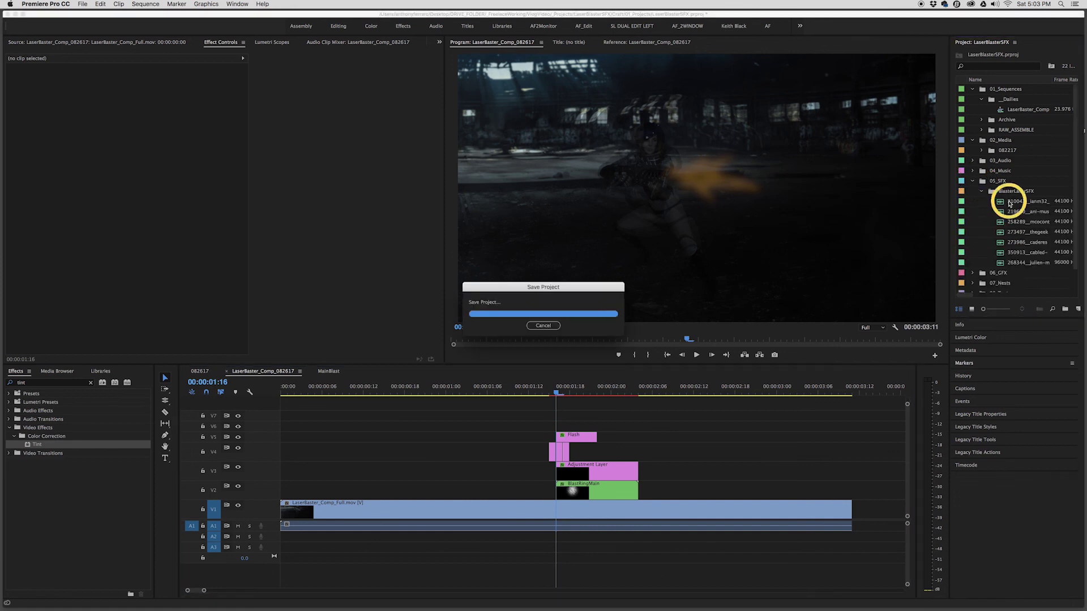
{"action": "left_click_drag", "start_coordinate": [1013, 201], "coordinate": [557, 536]}
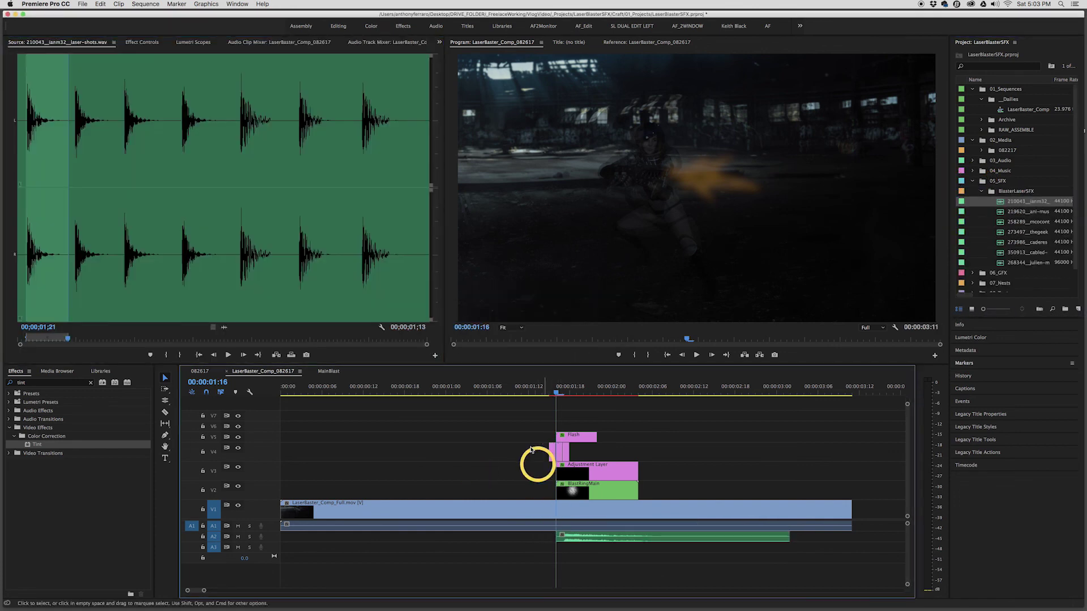
{"action": "left_click", "coordinate": [506, 390]}
{"action": "key", "text": "space"}
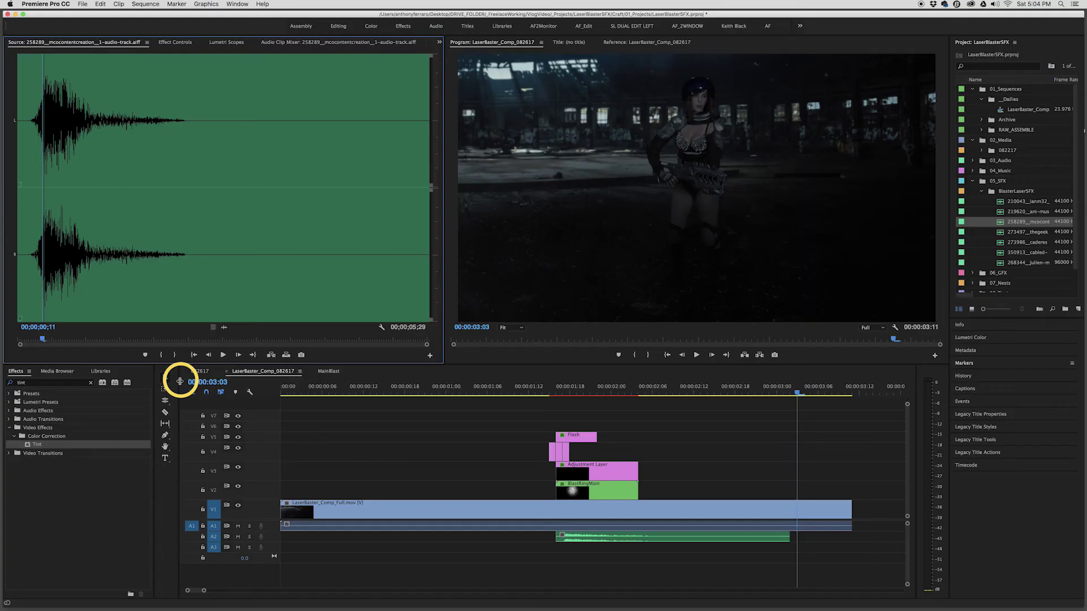
Mark an in point at 00;00;00;11 in the 258289 audio-track sound and place its audio on track A3.
{"action": "left_click", "coordinate": [164, 357]}
{"action": "key", "text": "space"}
{"action": "left_click_drag", "start_coordinate": [225, 326], "coordinate": [400, 546]}
Play back the blast with both sounds and nudge the A3 sound clip slightly later.
{"action": "left_click", "coordinate": [451, 388]}
{"action": "key", "text": "space"}
{"action": "left_click", "coordinate": [509, 386]}
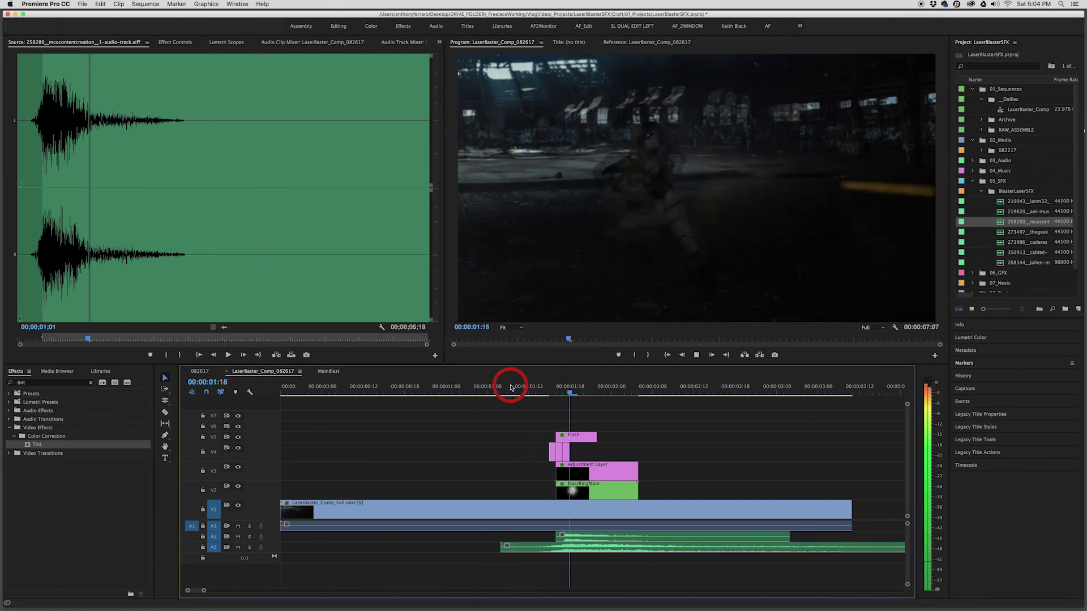
{"action": "left_click", "coordinate": [480, 387]}
{"action": "left_click_drag", "start_coordinate": [556, 546], "coordinate": [562, 547]}
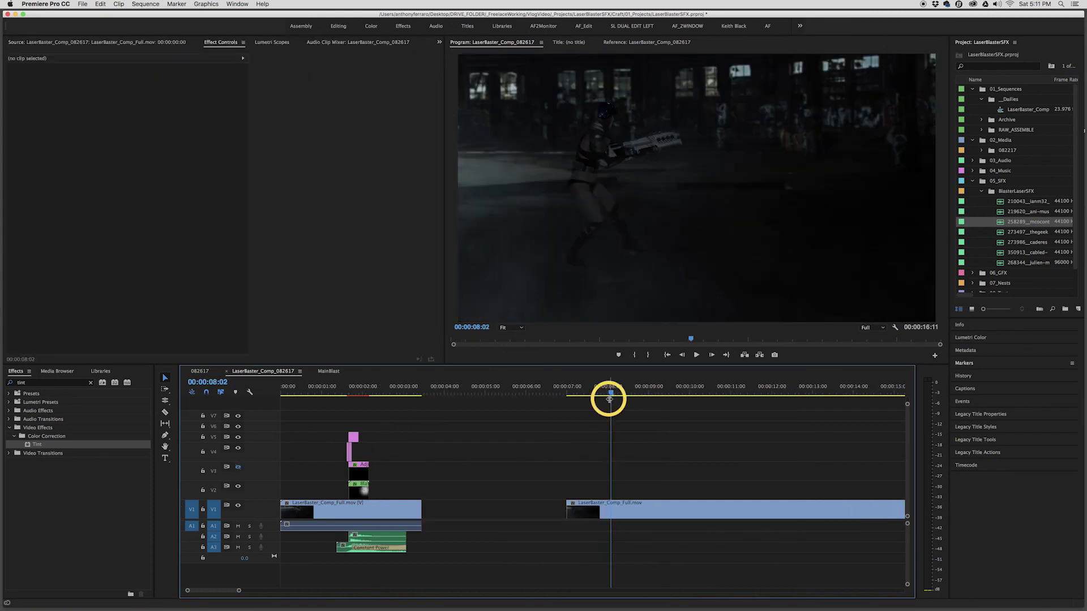
Duplicate the flash, beam, Adjustment Layer, blast ring and sound clips onto the second shot at about 00:00:07:23.
{"action": "left_click_drag", "start_coordinate": [606, 396], "coordinate": [606, 398]}
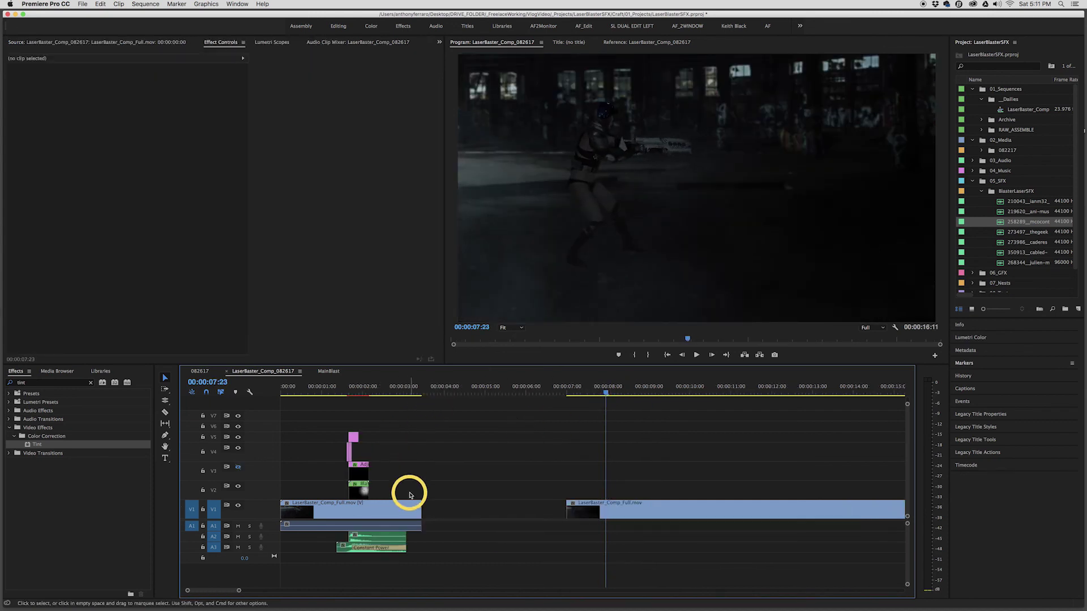
{"action": "left_click_drag", "start_coordinate": [410, 494], "coordinate": [333, 433]}
{"action": "left_click_drag", "start_coordinate": [449, 560], "coordinate": [375, 534]}
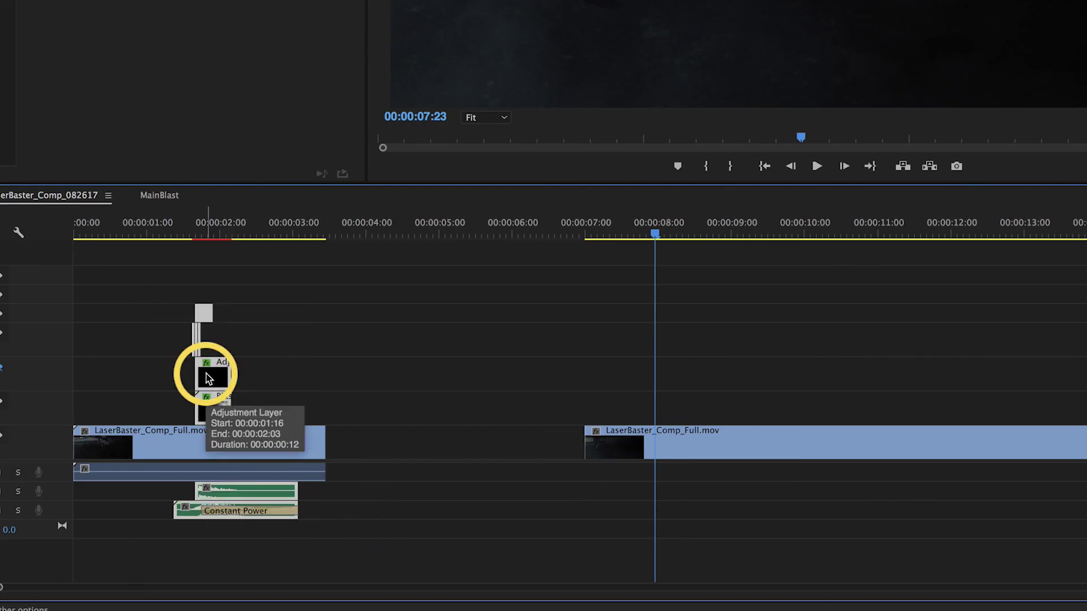
{"action": "left_click_drag", "start_coordinate": [207, 378], "coordinate": [669, 393]}
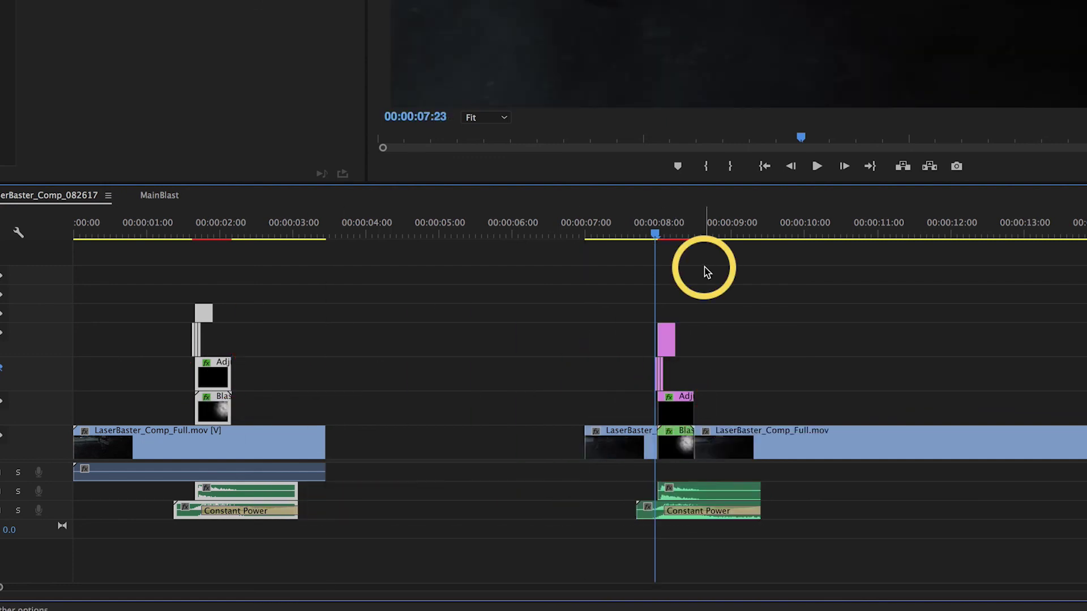
Move the copied first muzzle flash to position 1044, 416 and align the middle flash's position and rotation with the gun muzzle.
{"action": "left_click_drag", "start_coordinate": [134, 85], "coordinate": [133, 85]}
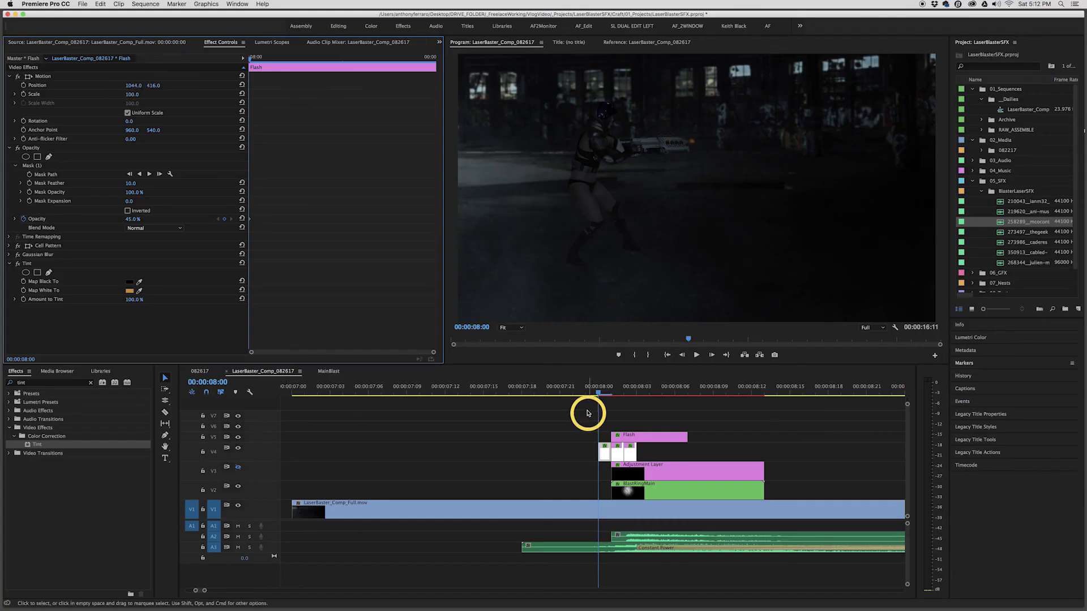
{"action": "left_click", "coordinate": [610, 394]}
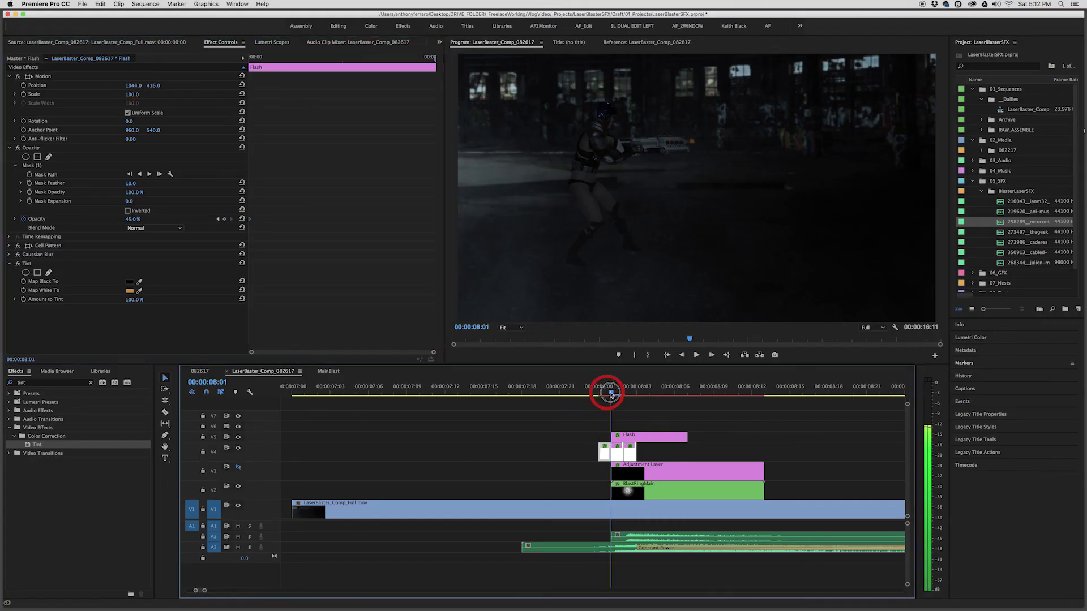
{"action": "left_click", "coordinate": [621, 450]}
{"action": "left_click", "coordinate": [640, 419]}
{"action": "left_click", "coordinate": [616, 451]}
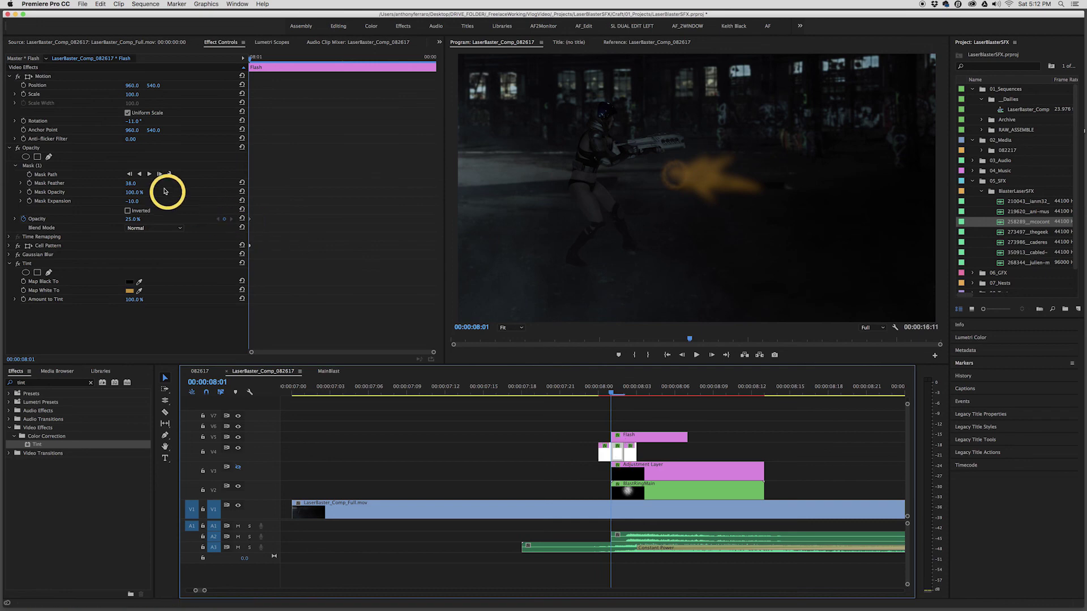
{"action": "mouse_move", "coordinate": [136, 86]}
{"action": "left_mouse_down"}
{"action": "mouse_move", "coordinate": [154, 85]}
{"action": "mouse_move", "coordinate": [136, 87]}
{"action": "left_mouse_up"}
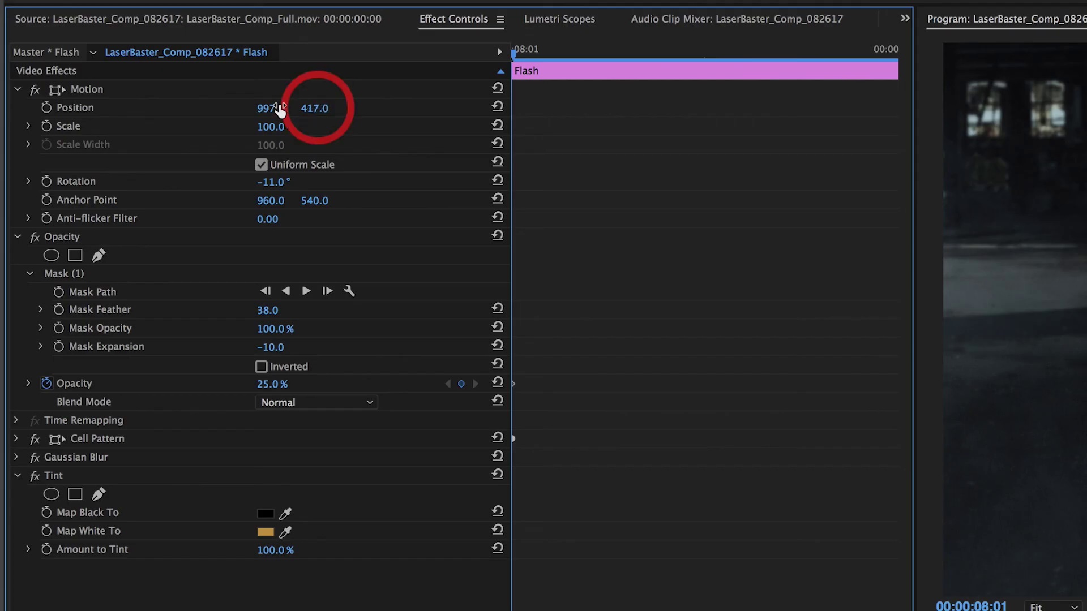
{"action": "left_click_drag", "start_coordinate": [269, 108], "coordinate": [293, 108]}
{"action": "left_click_drag", "start_coordinate": [268, 182], "coordinate": [252, 182]}
{"action": "mouse_move", "coordinate": [326, 111]}
{"action": "left_mouse_down"}
{"action": "mouse_move", "coordinate": [301, 110]}
{"action": "mouse_move", "coordinate": [315, 109]}
{"action": "left_mouse_up"}
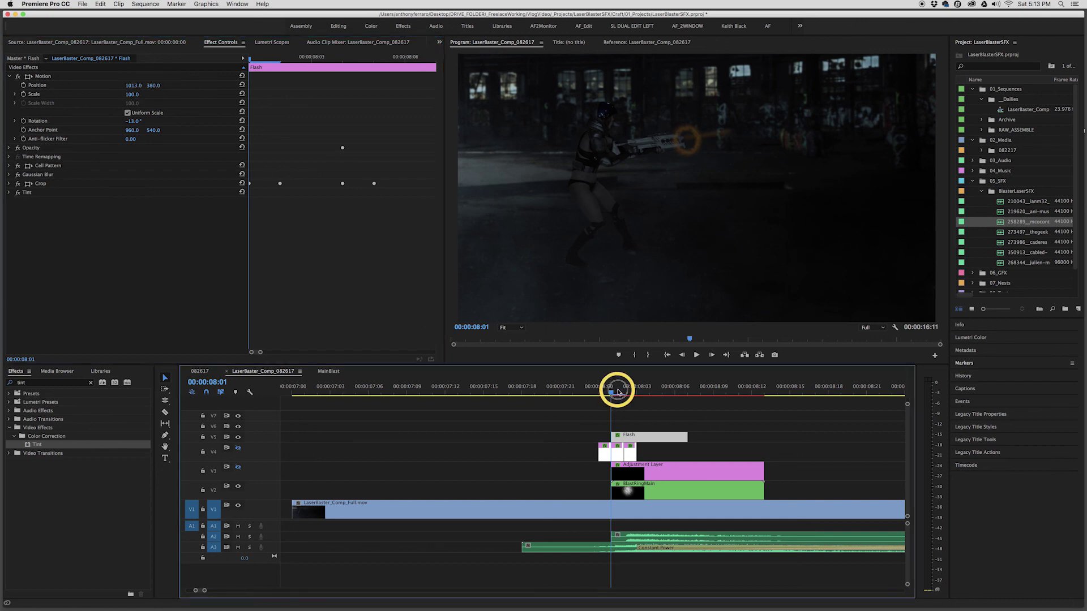
Apply Basic 3D to the copied BlastRingMain clip with Swivel -48° and Tilt -17°, and scrub through the ring's expansion.
{"action": "mouse_move", "coordinate": [630, 391]}
{"action": "left_mouse_down"}
{"action": "mouse_move", "coordinate": [690, 392]}
{"action": "mouse_move", "coordinate": [630, 391]}
{"action": "left_mouse_up"}
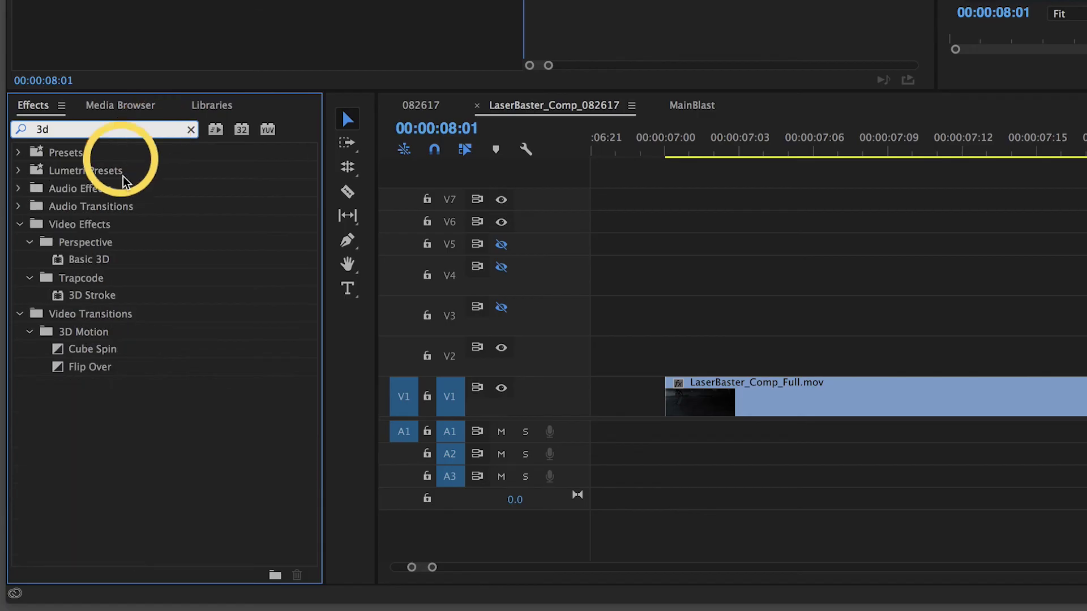
{"action": "left_click_drag", "start_coordinate": [89, 261], "coordinate": [96, 238]}
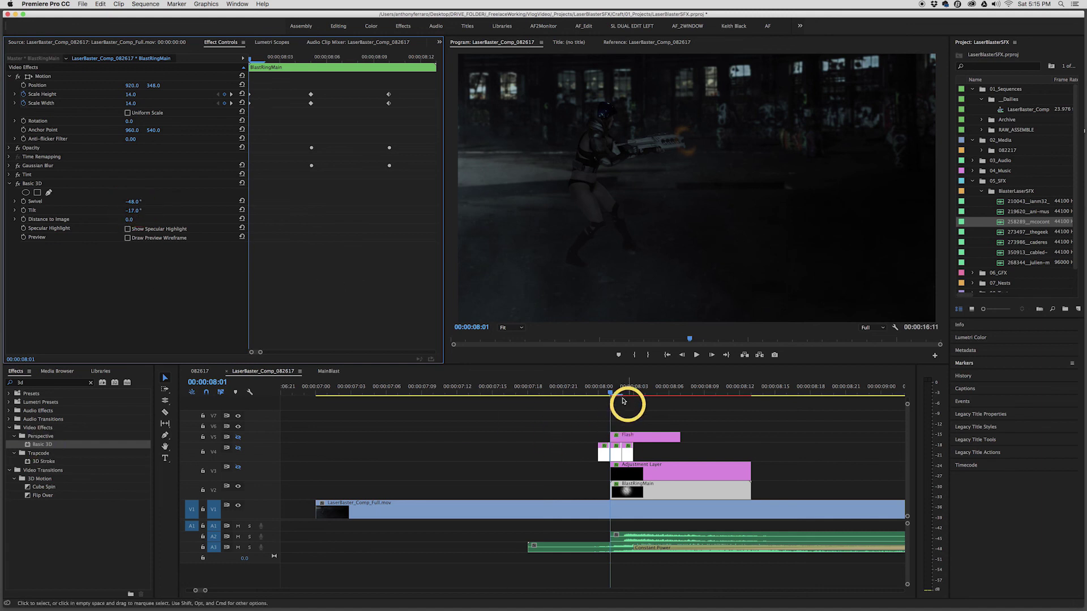
{"action": "left_click_drag", "start_coordinate": [608, 389], "coordinate": [590, 403]}
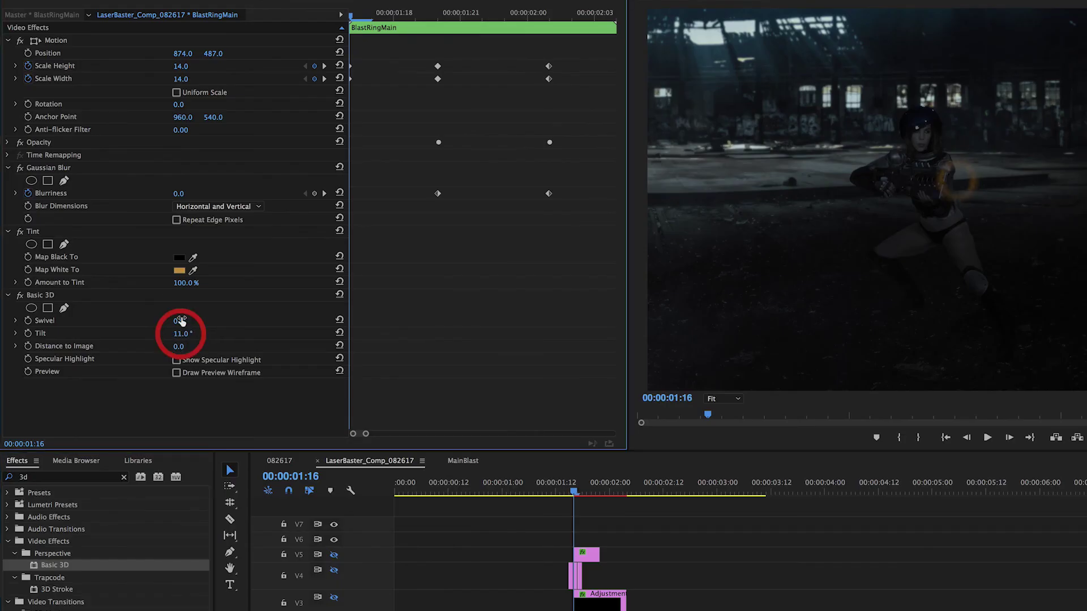
Set the Basic 3D Swivel of the first shot's BlastRingMain clip to -20° and play back the ring's expansion.
{"action": "left_click_drag", "start_coordinate": [181, 320], "coordinate": [176, 317]}
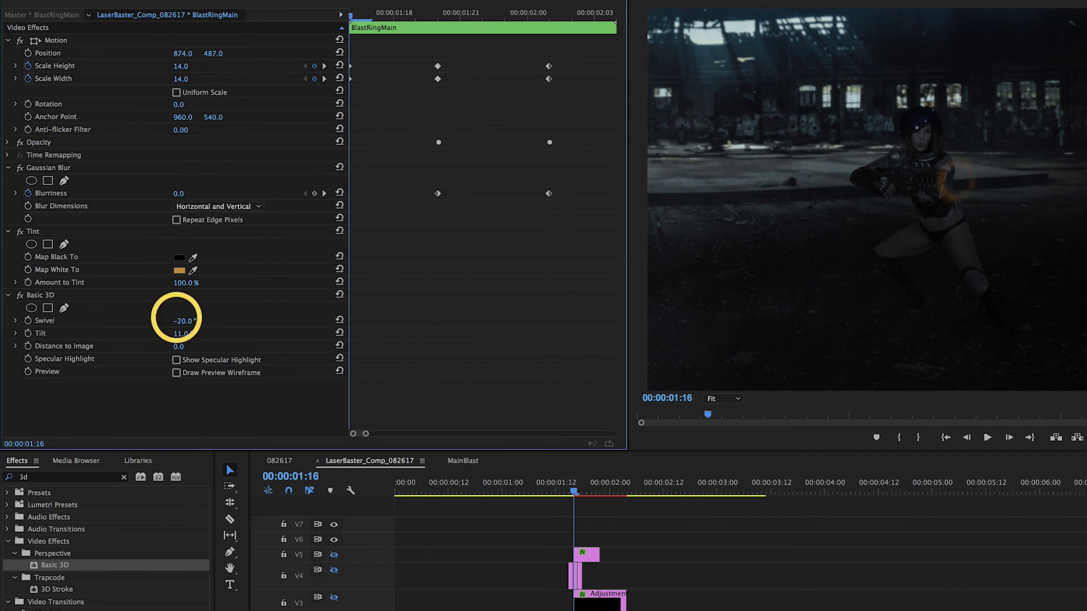
{"action": "left_click", "coordinate": [586, 539]}
{"action": "left_click", "coordinate": [557, 492]}
{"action": "key", "text": "space"}
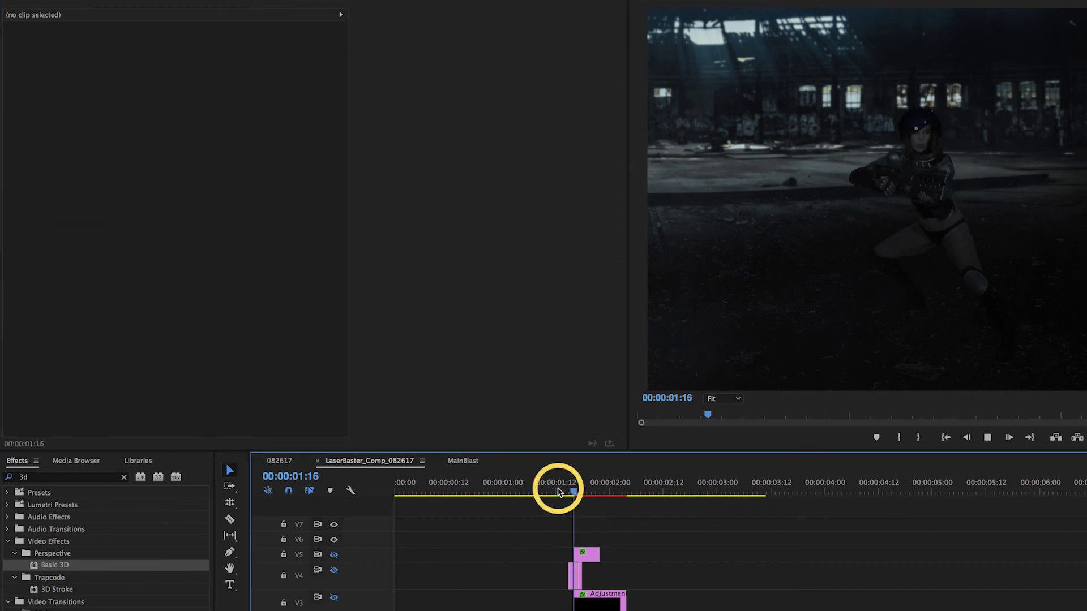
{"action": "left_click", "coordinate": [558, 490]}
{"action": "key", "text": "space"}
{"action": "left_click_drag", "start_coordinate": [561, 490], "coordinate": [592, 488]}
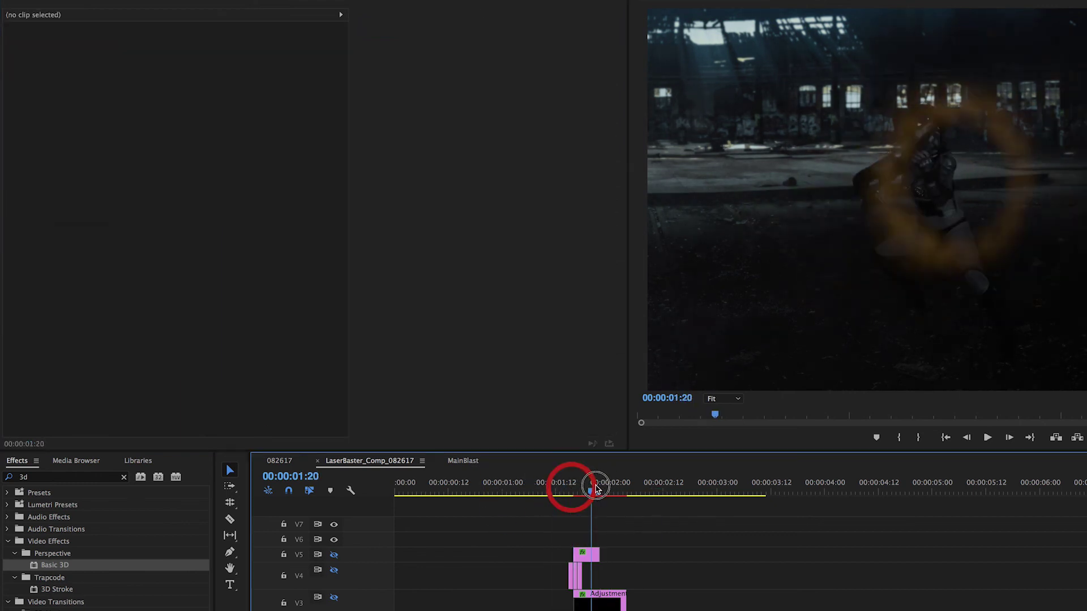
Set the first shot's BlastRingMain Basic 3D to Swivel -28° and Tilt -20°, and turn track V3's output back on.
{"action": "left_click", "coordinate": [614, 608]}
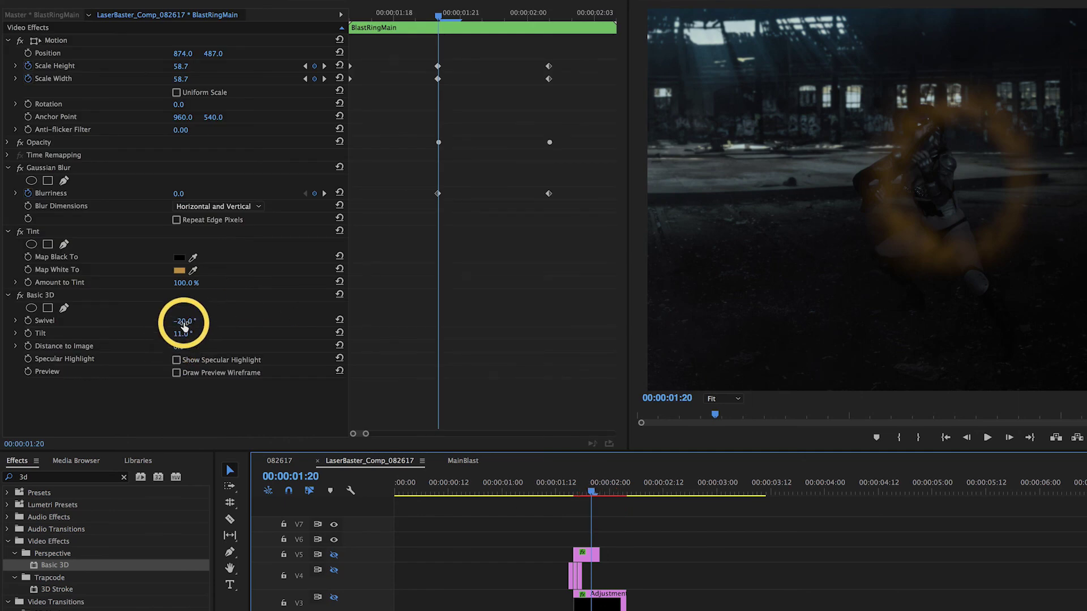
{"action": "left_click_drag", "start_coordinate": [181, 334], "coordinate": [159, 323]}
{"action": "left_click", "coordinate": [557, 488]}
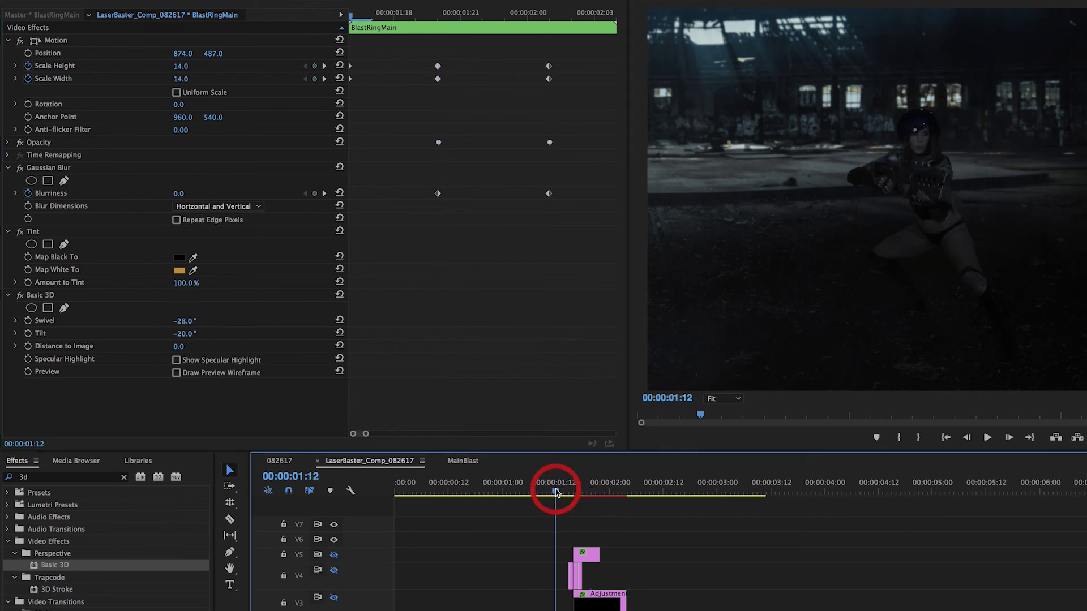
{"action": "left_click", "coordinate": [334, 594]}
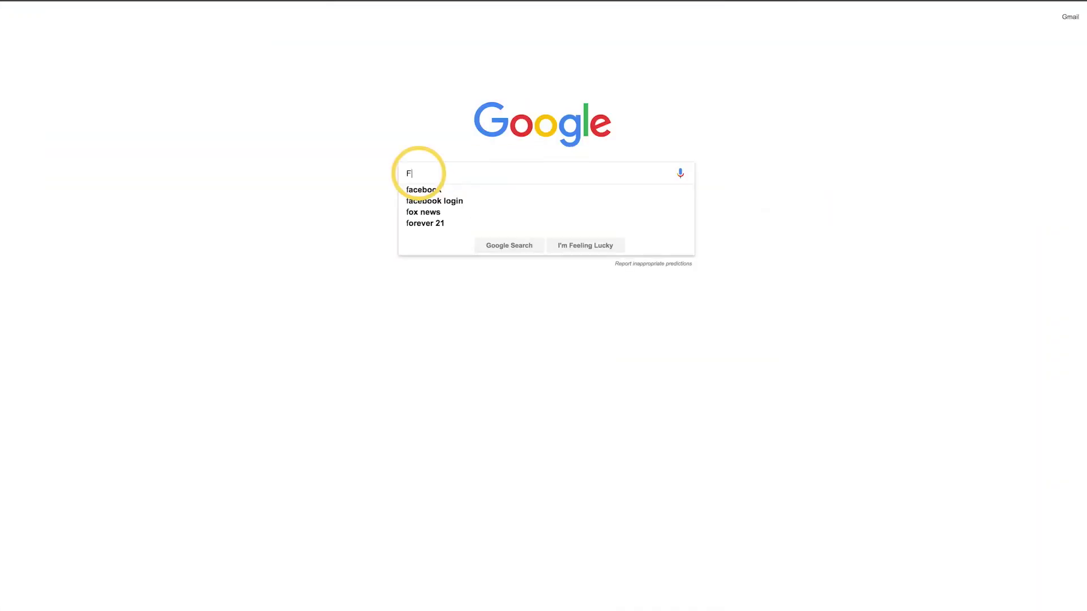
Switch to Google in the browser and search for "Free Film Grain".
{"action": "type", "text": "ree Film Grain"}
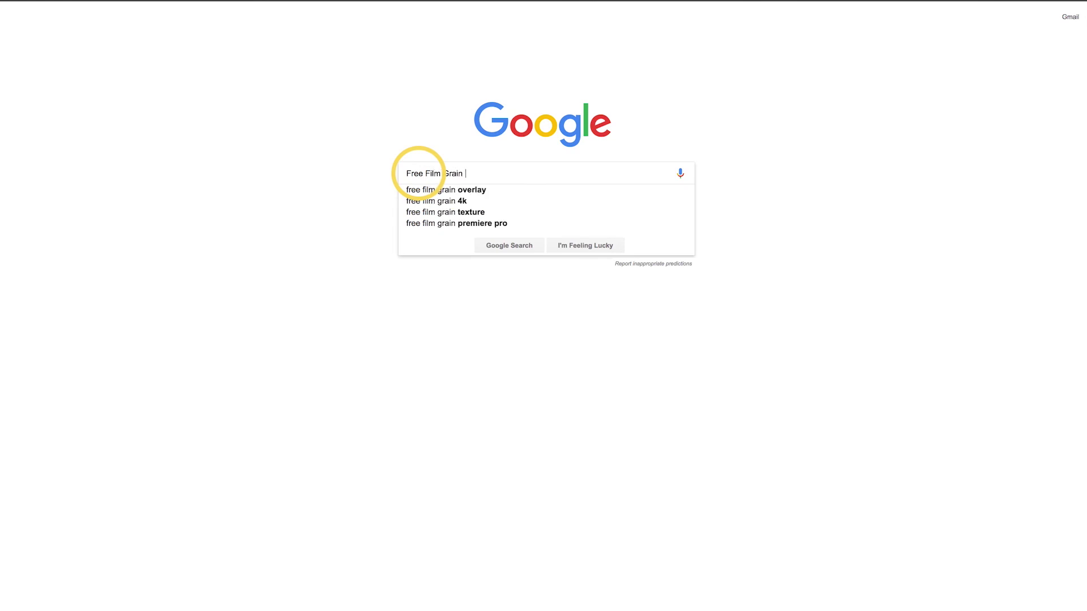
{"action": "key", "text": "Return"}
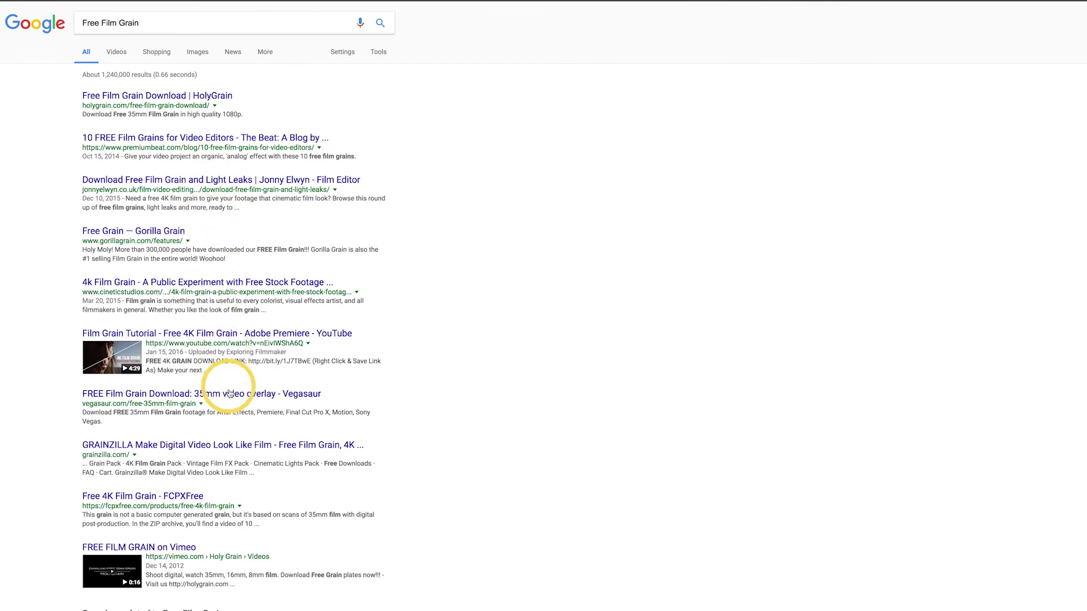
Look through the film grain results, and search Google for "Deadpool handheld Camera Shakes".
{"action": "scroll", "coordinate": [240, 463], "scroll_direction": "down", "scroll_amount": 1}
{"action": "scroll", "coordinate": [240, 463], "scroll_direction": "down", "scroll_amount": 3}
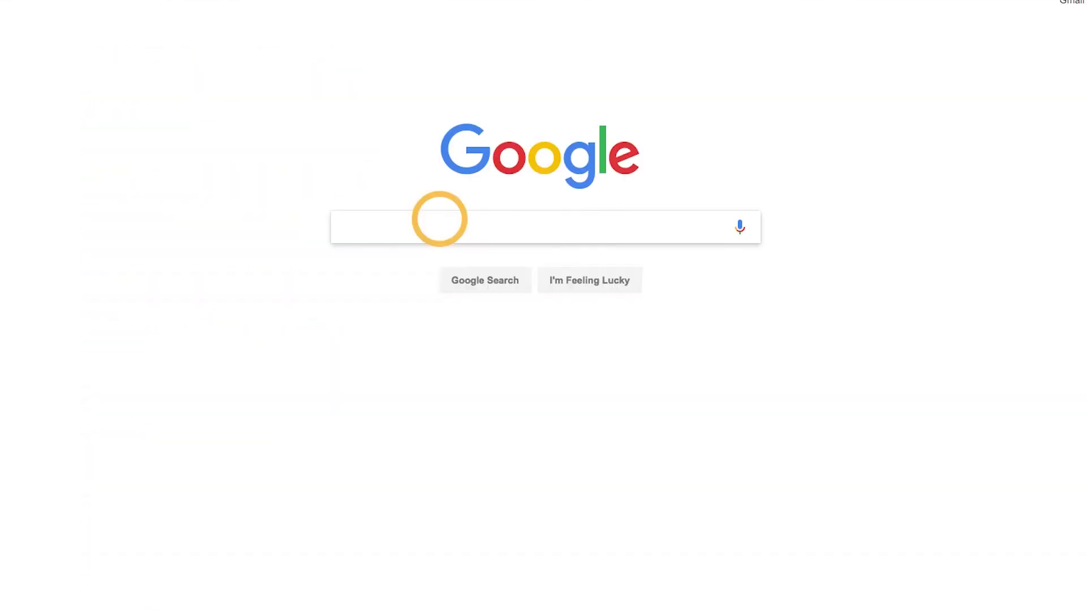
{"action": "type", "text": "Deadpool handh"}
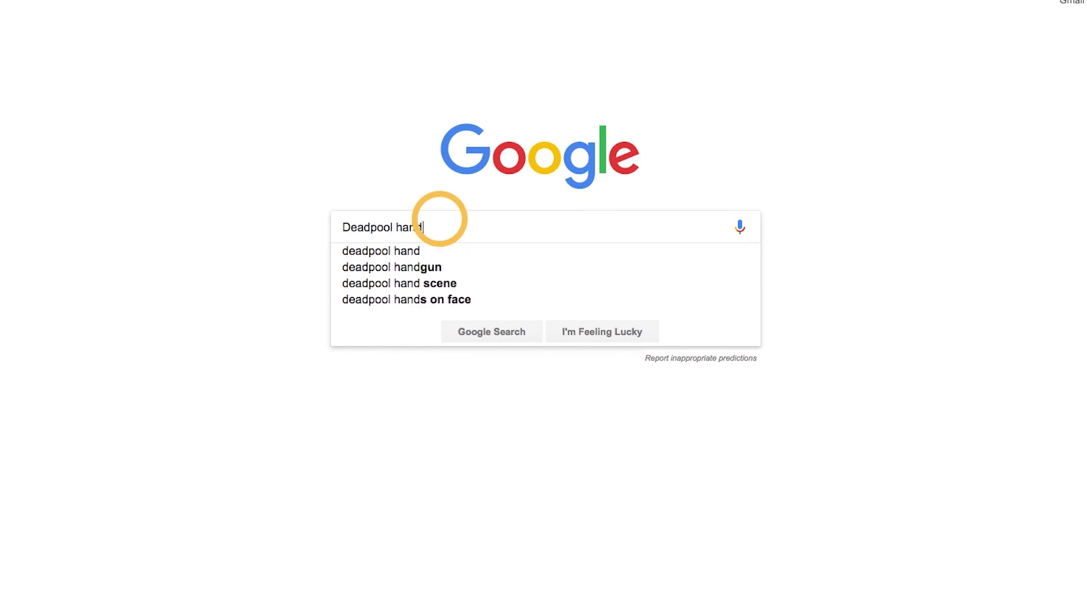
{"action": "type", "text": "e"}
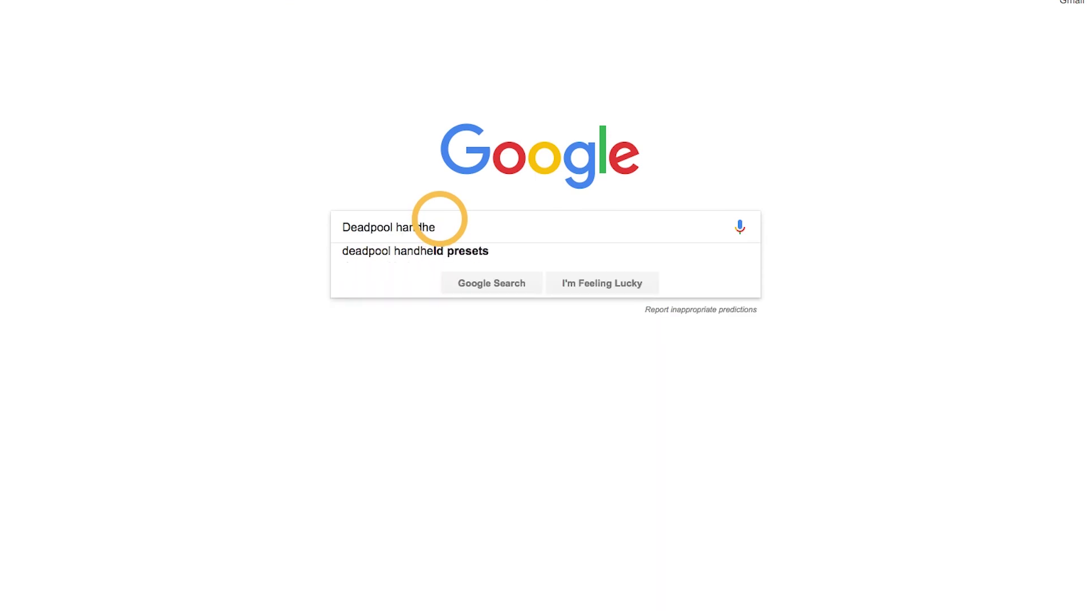
{"action": "type", "text": "ld Camera "}
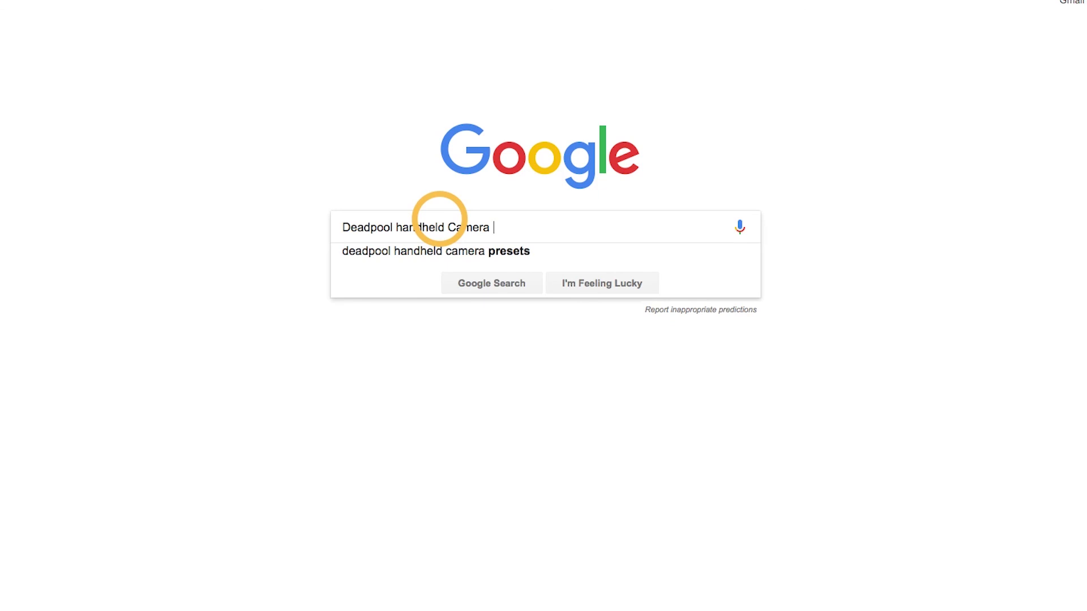
{"action": "type", "text": "Shakes"}
{"action": "key", "text": "Return"}
Open the PremierePro.net page on the Deadpool Handheld Camera Presets and read through its download instructions.
{"action": "left_click", "coordinate": [448, 131]}
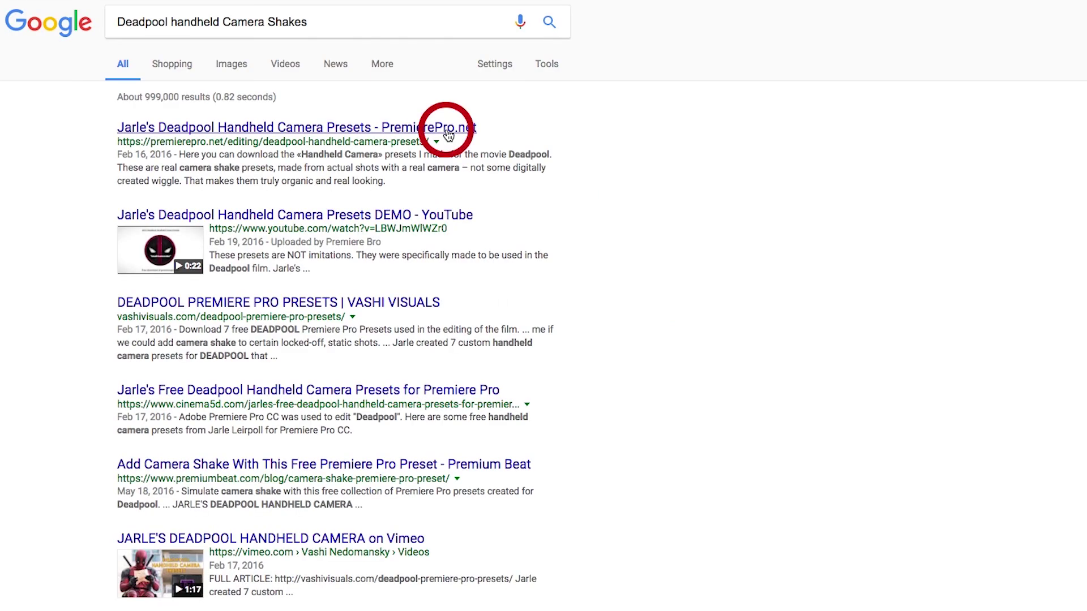
{"action": "scroll", "coordinate": [729, 256], "scroll_direction": "down", "scroll_amount": 4}
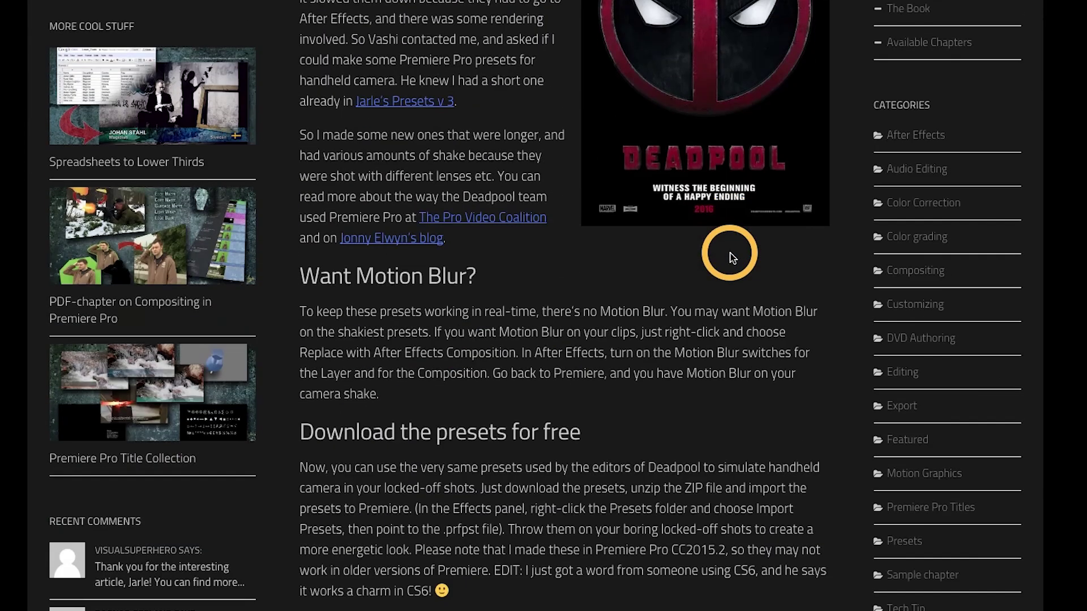
{"action": "scroll", "coordinate": [730, 258], "scroll_direction": "down", "scroll_amount": 8}
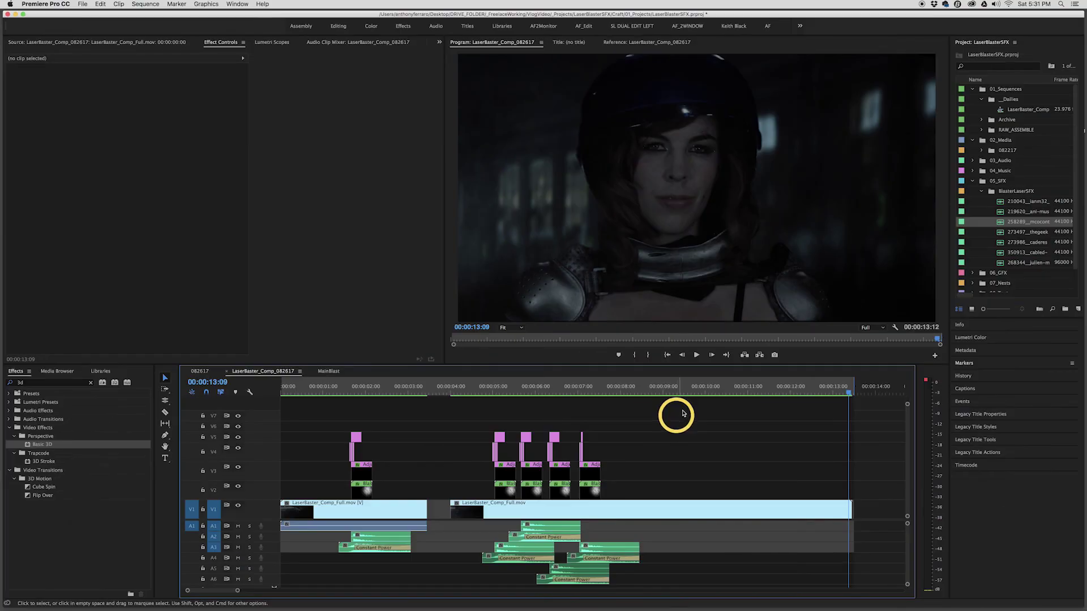
Switch to Premiere Pro, save the project, and choose an export preset in the media export settings for the LaserBaster_Comp_082617 sequence.
{"action": "left_click", "coordinate": [83, 5]}
{"action": "left_click", "coordinate": [103, 74]}
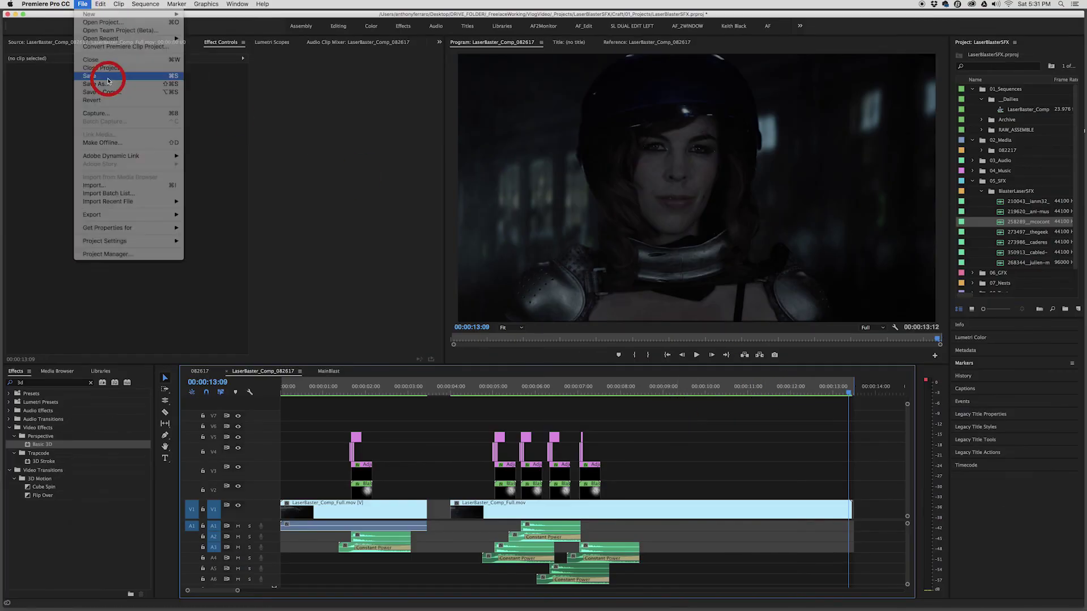
{"action": "left_click", "coordinate": [83, 5]}
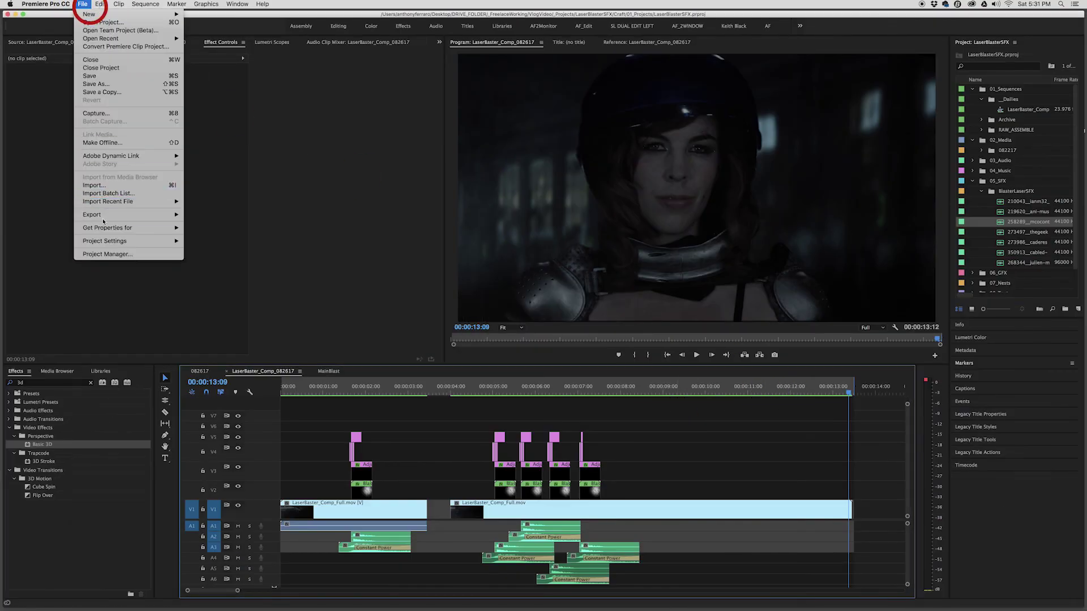
{"action": "mouse_move", "coordinate": [103, 215]}
{"action": "left_click", "coordinate": [223, 218]}
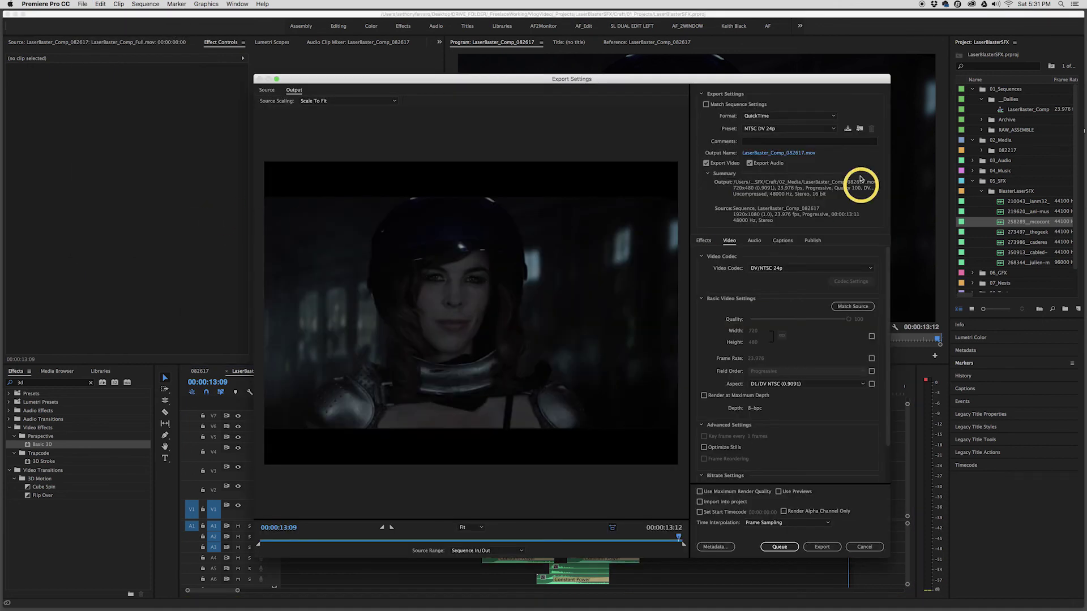
{"action": "left_click", "coordinate": [827, 131]}
{"action": "left_click", "coordinate": [803, 138]}
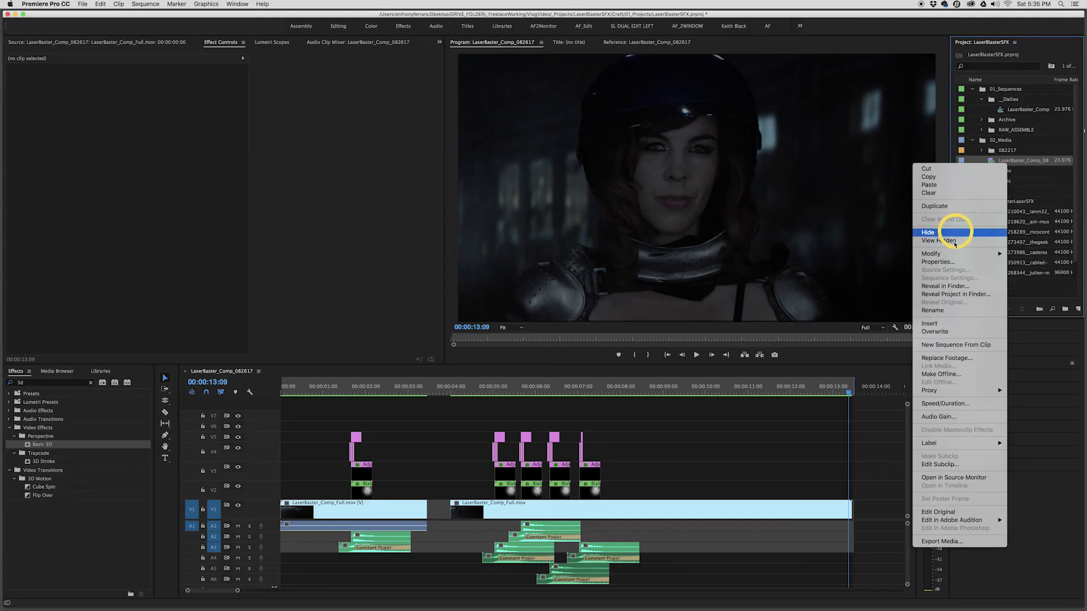
Create a new sequence from the exported clean comp clip, and unlink and delete the 4KGrain_ExploringFilmmaker clip's audio.
{"action": "left_click", "coordinate": [967, 346]}
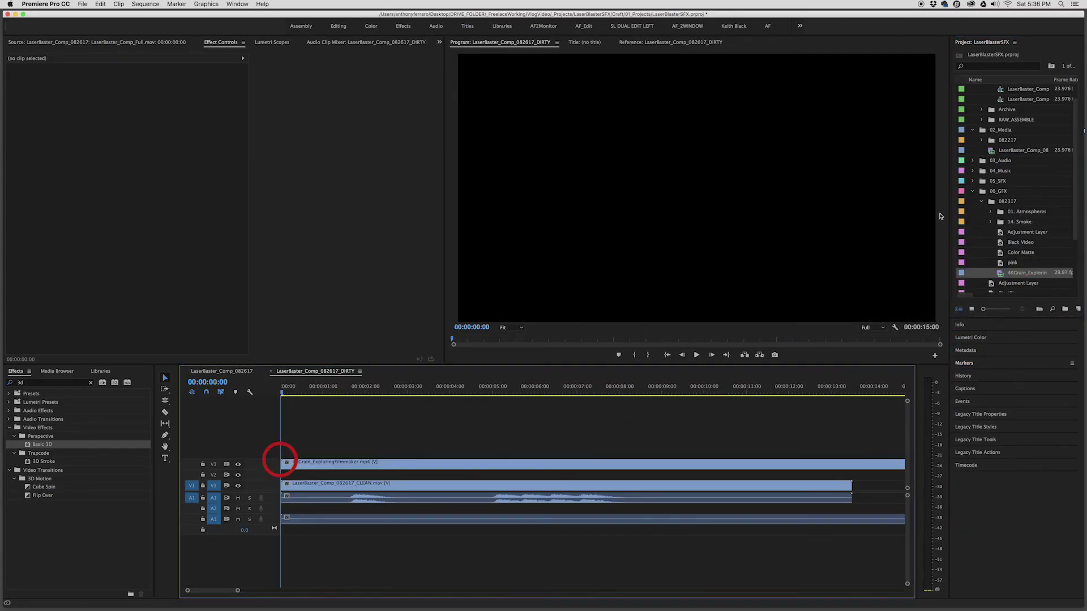
{"action": "right_click", "coordinate": [418, 518]}
{"action": "left_click", "coordinate": [441, 348]}
{"action": "left_click", "coordinate": [442, 520]}
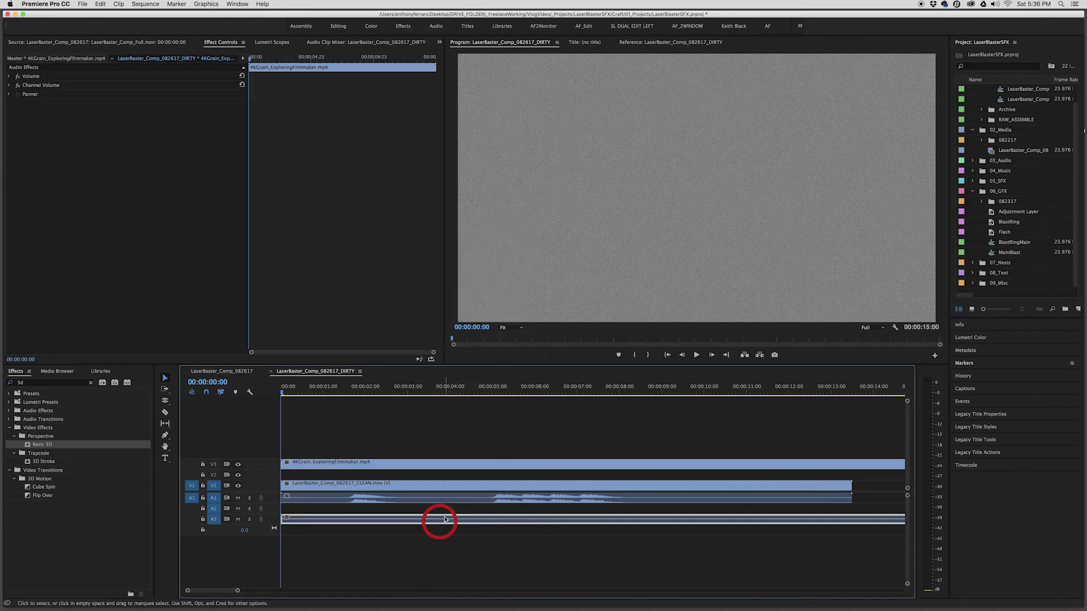
{"action": "key", "text": "Delete"}
Set the 4KGrain_ExploringFilmmaker clip's blend mode to Screen and lower its opacity to about 4%.
{"action": "left_click", "coordinate": [432, 464]}
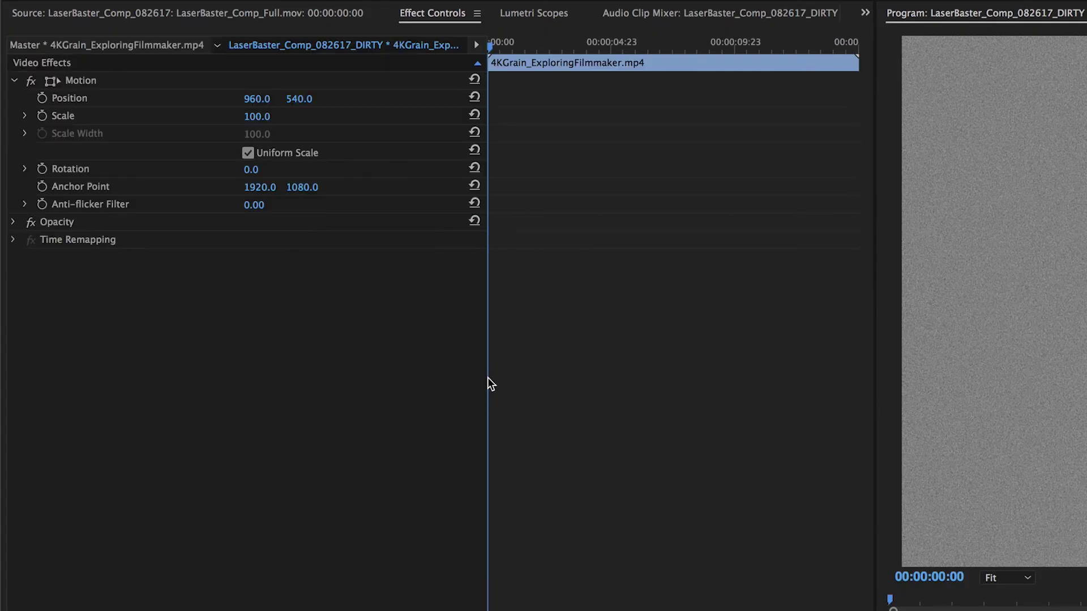
{"action": "left_click", "coordinate": [15, 223]}
{"action": "left_click", "coordinate": [287, 277]}
{"action": "left_click", "coordinate": [332, 439]}
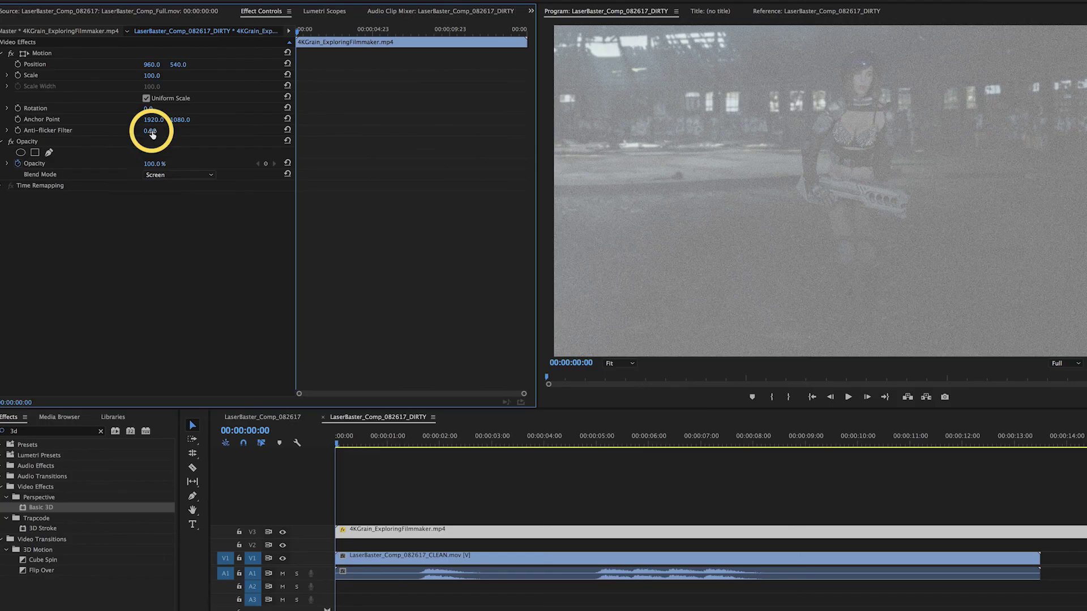
{"action": "left_click_drag", "start_coordinate": [254, 257], "coordinate": [254, 257]}
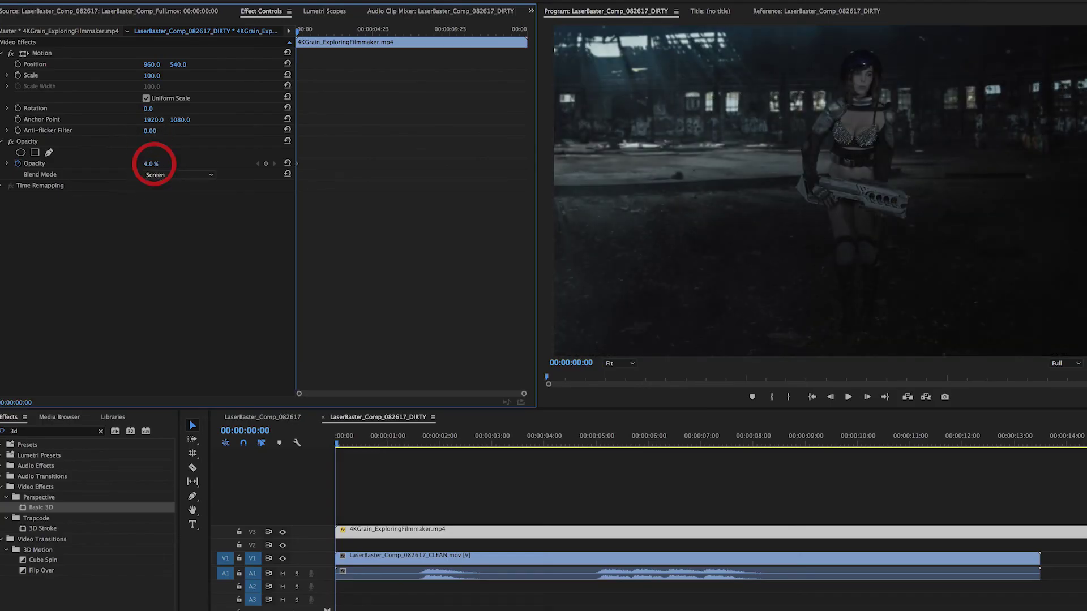
{"action": "left_click_drag", "start_coordinate": [154, 164], "coordinate": [151, 164]}
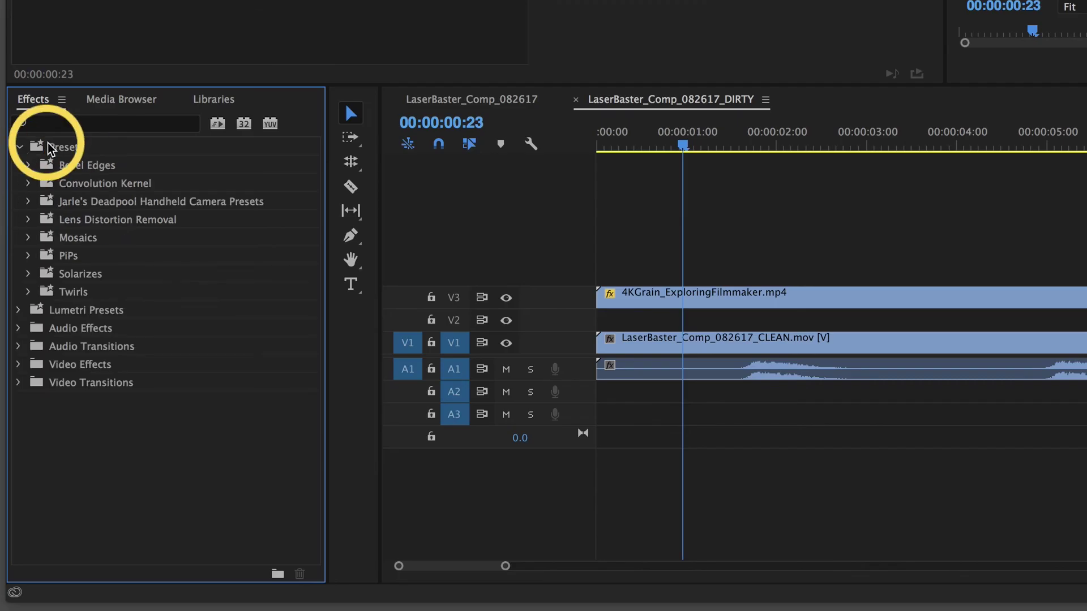
Import the Deadpool Handheld Camera Presets into the effect presets and expand their For any footage group.
{"action": "right_click", "coordinate": [19, 391]}
{"action": "left_click", "coordinate": [48, 421]}
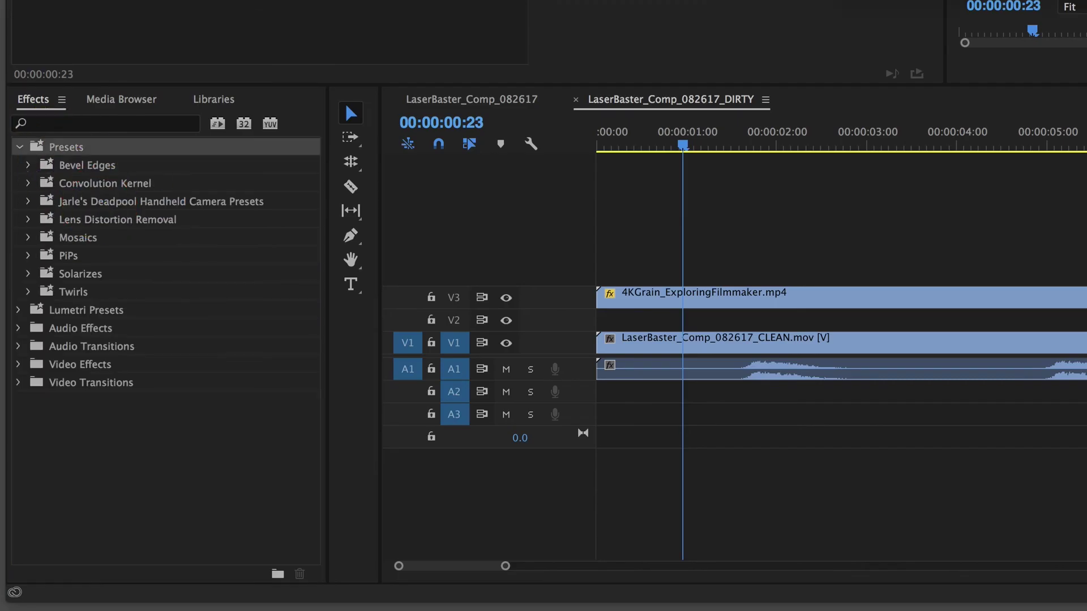
{"action": "left_click", "coordinate": [28, 201]}
{"action": "left_click", "coordinate": [33, 306]}
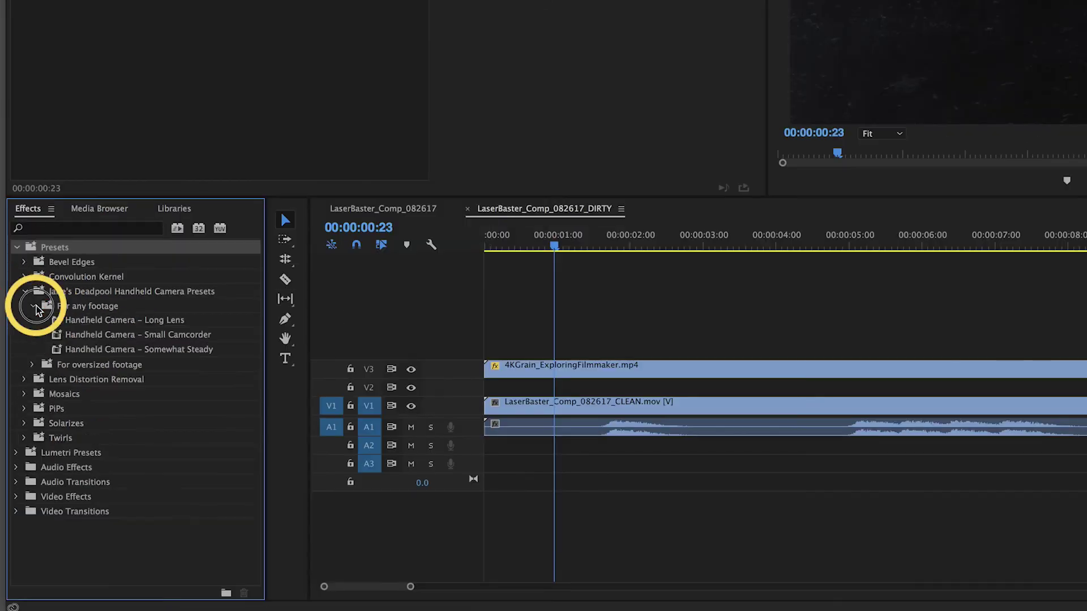
Try the Handheld Camera – Small Camcorder preset on the LaserBaster_Comp_082617_CLEAN clip, play back the shake, and undo it.
{"action": "left_click_drag", "start_coordinate": [63, 336], "coordinate": [651, 400]}
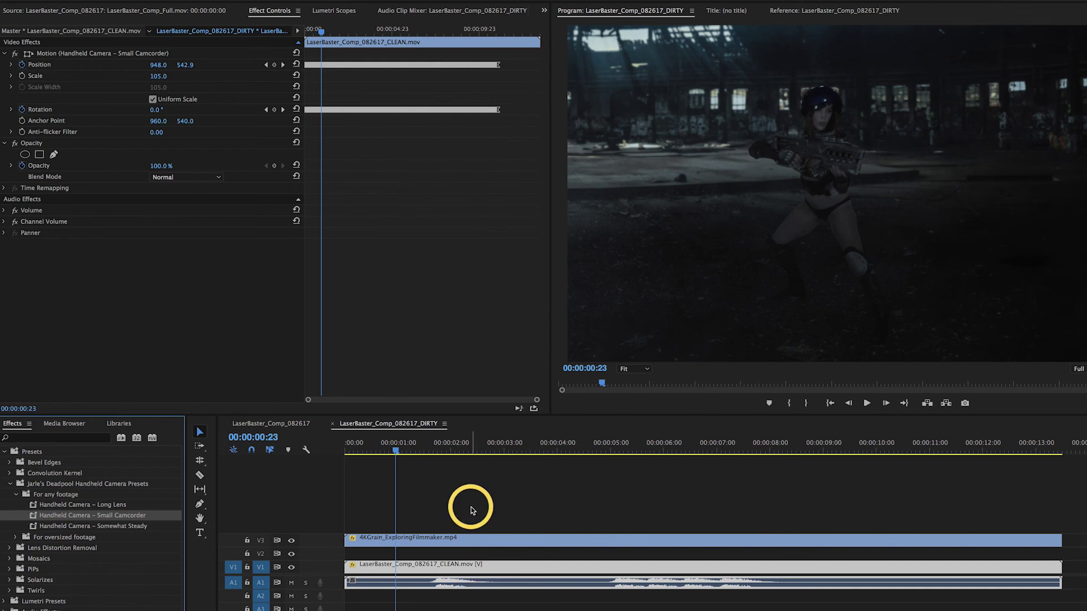
{"action": "key", "text": "space"}
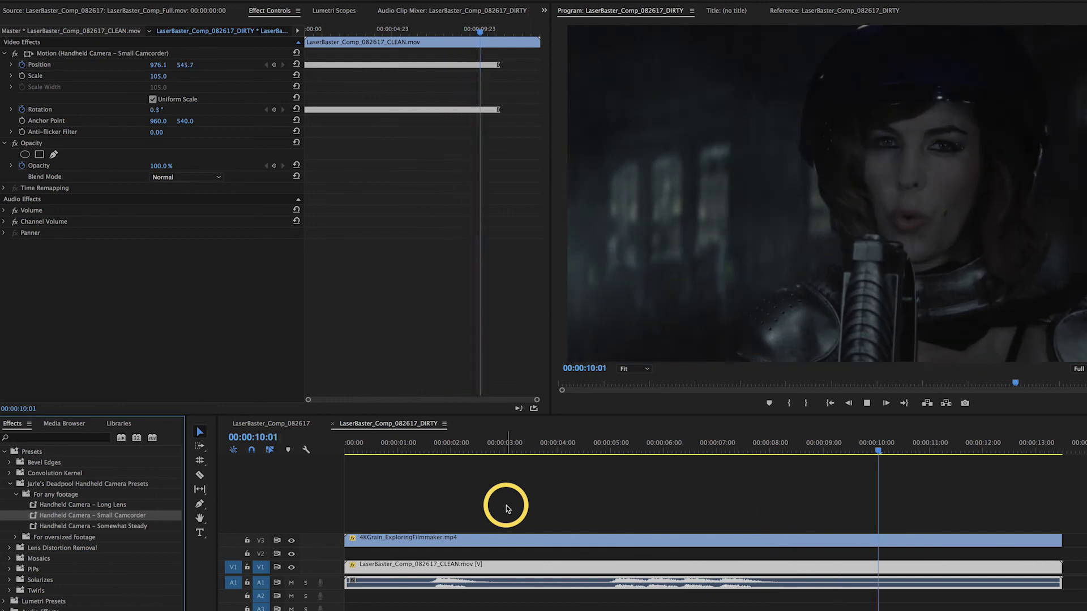
{"action": "key", "text": "super+z"}
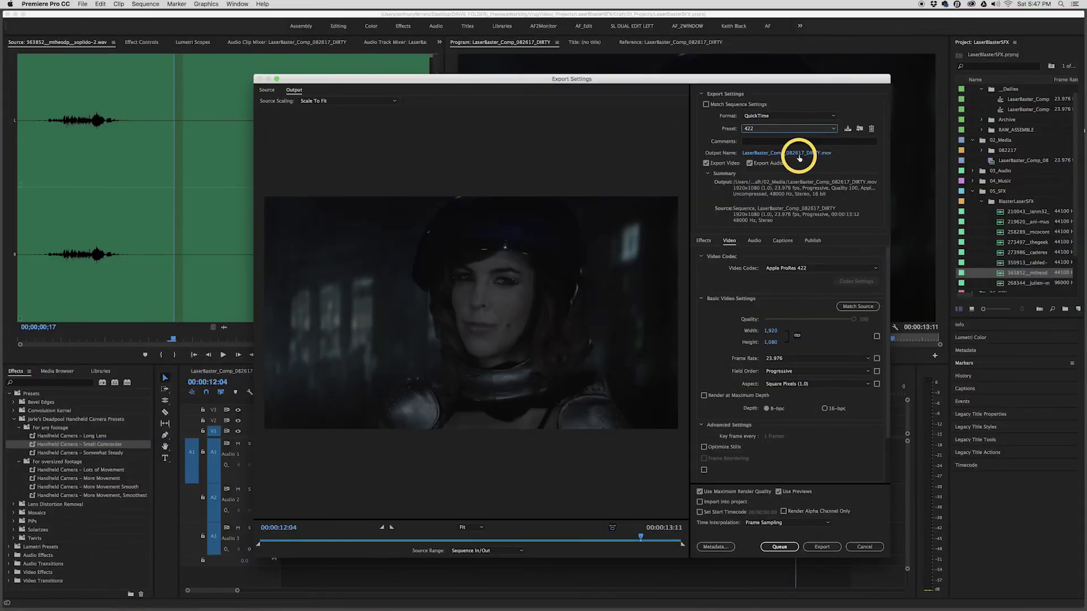
Export the LaserBaster_Comp_082617_DIRTY sequence as a QuickTime file with the 422 preset, named LaserBaster_Comp_FV_082617.mov.
{"action": "left_click", "coordinate": [822, 547]}
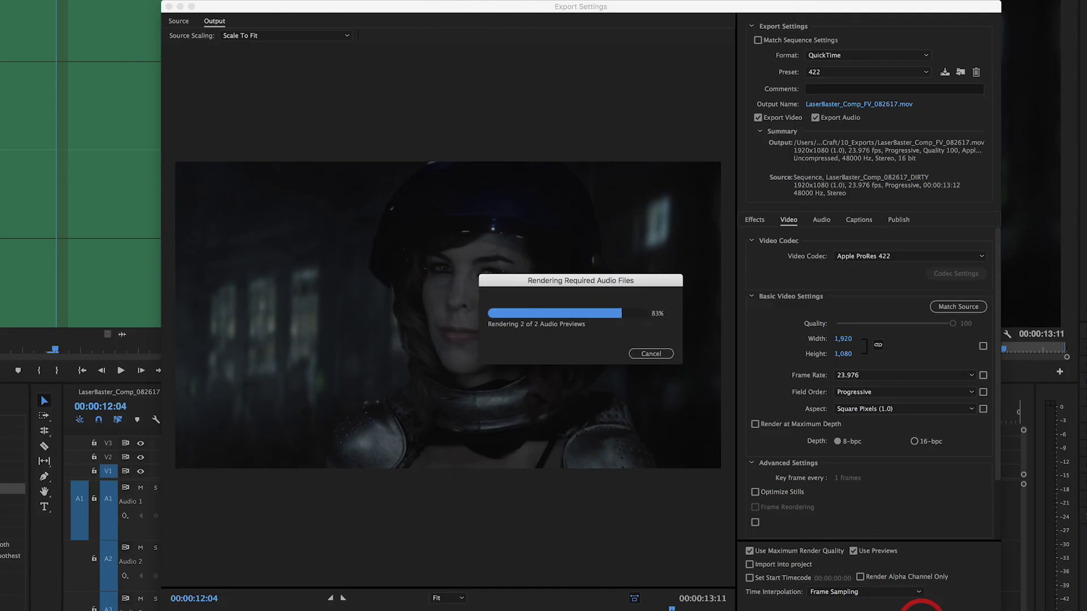